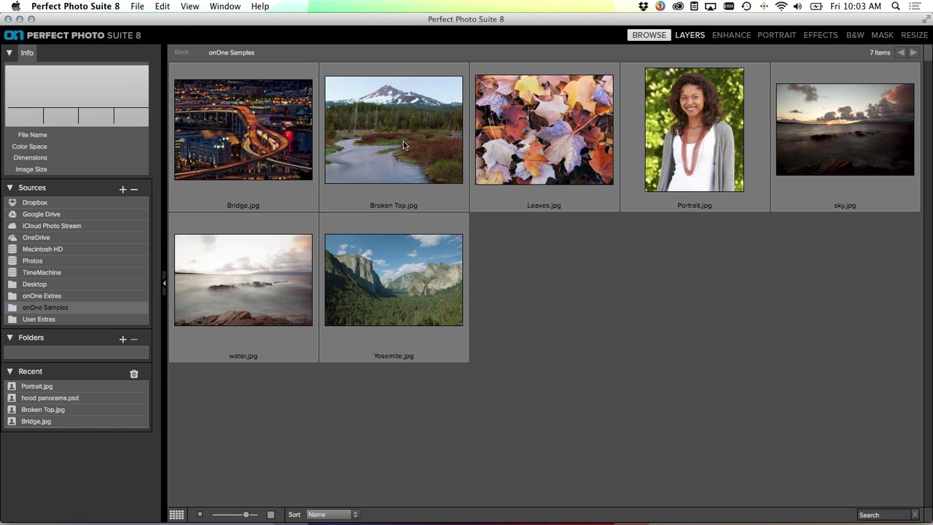
View the details of sky.jpg and browse the Dropbox, iCloud Photo Stream and Desktop sources
left_click(832, 140)
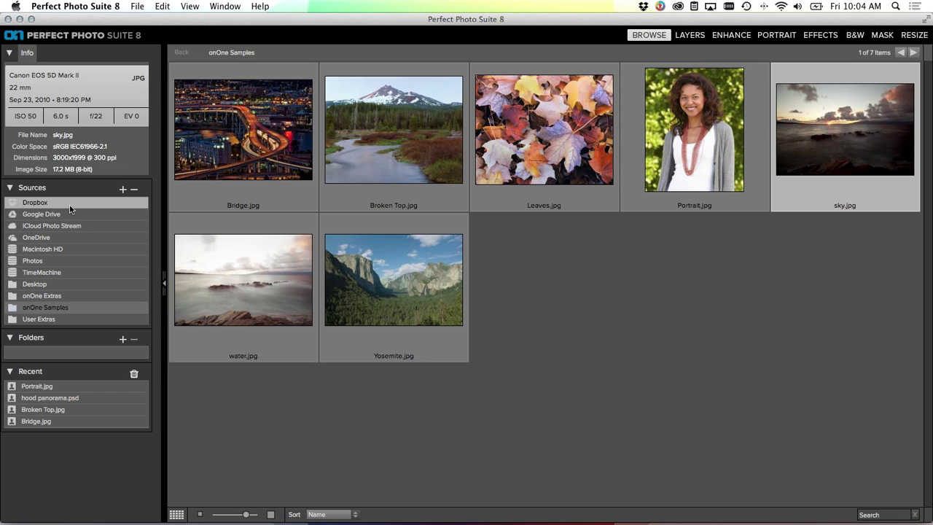
left_click(30, 204)
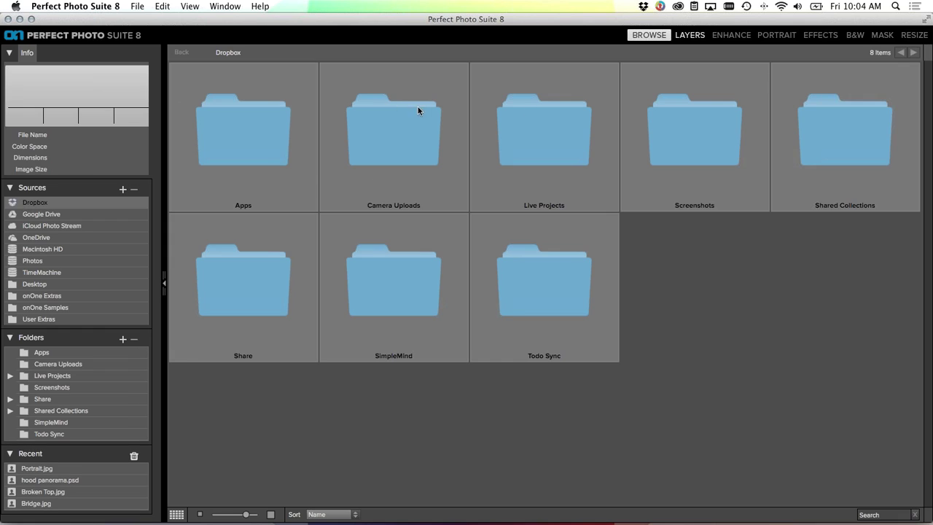
double_click(378, 129)
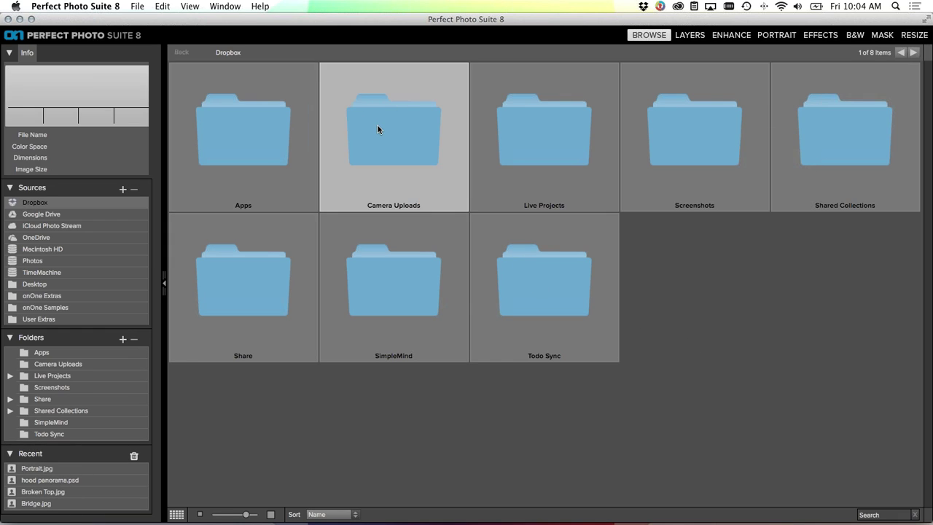
left_click(44, 226)
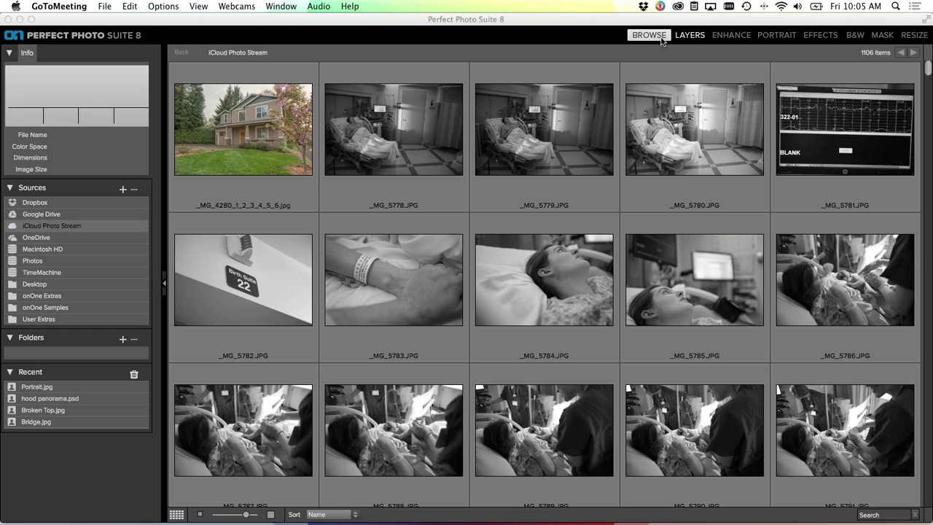
left_click(630, 27)
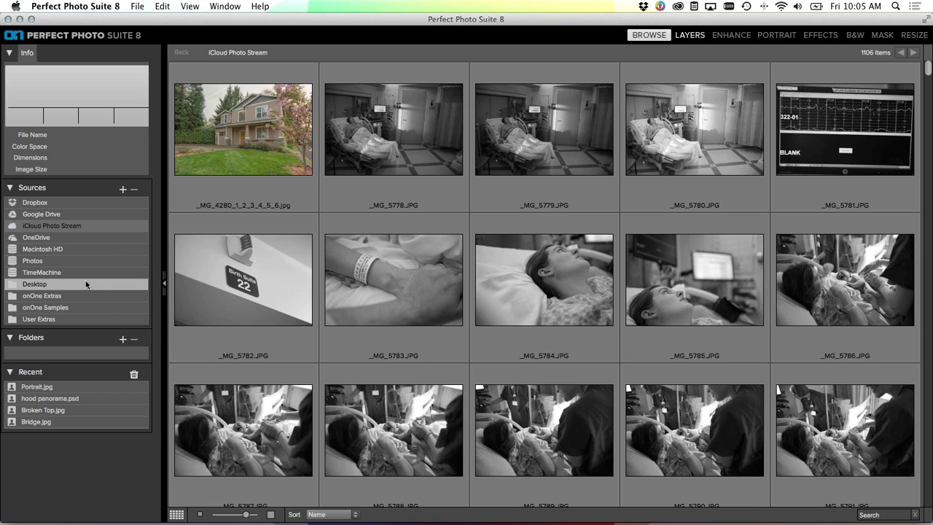
left_click(46, 284)
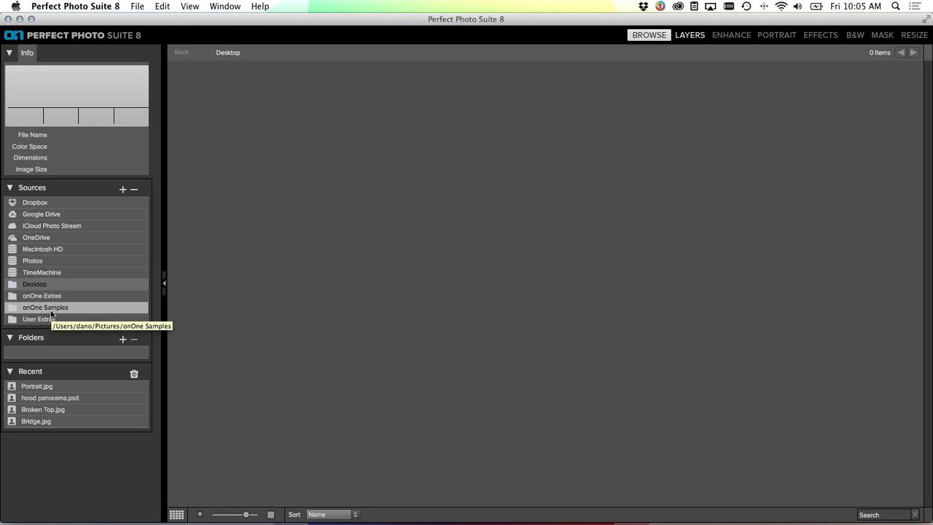
Add the Personal Images folder from the Photos drive as a source and open its Animals subfolder
left_click(29, 262)
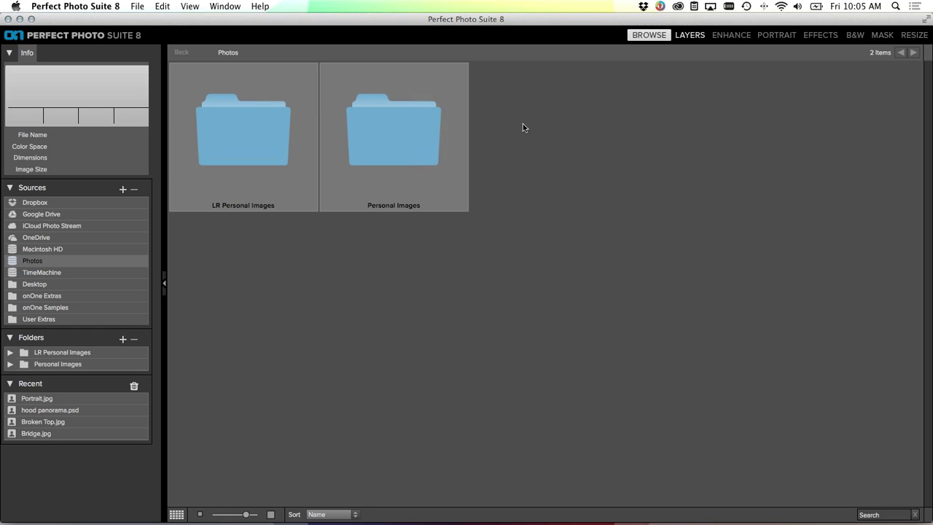
left_click(401, 139)
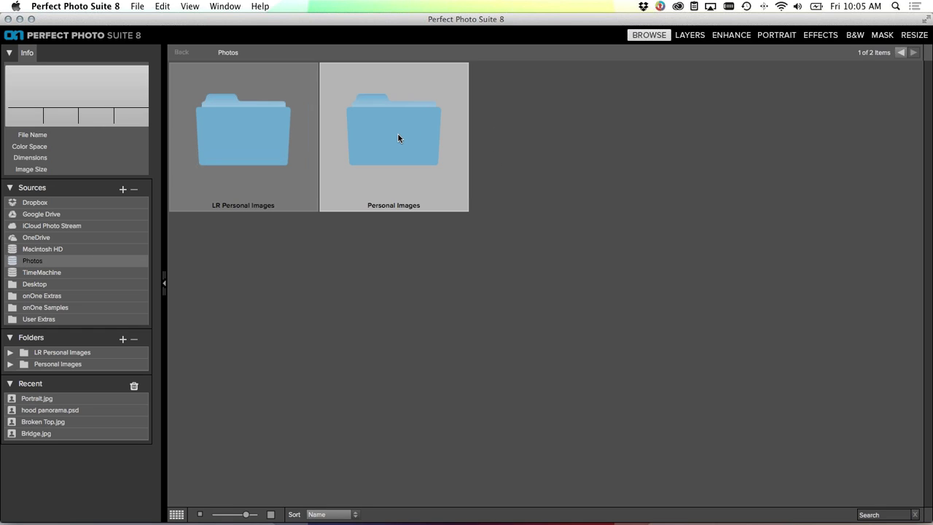
double_click(399, 137)
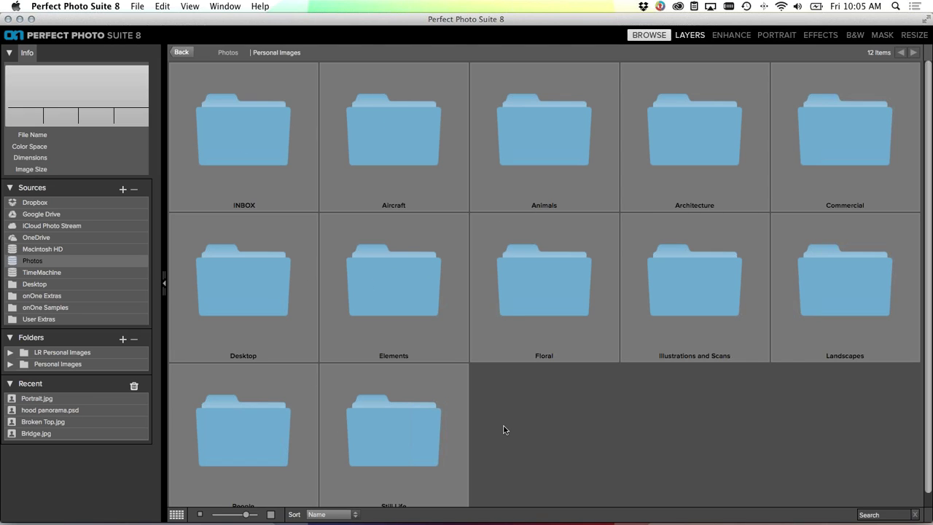
left_click(226, 56)
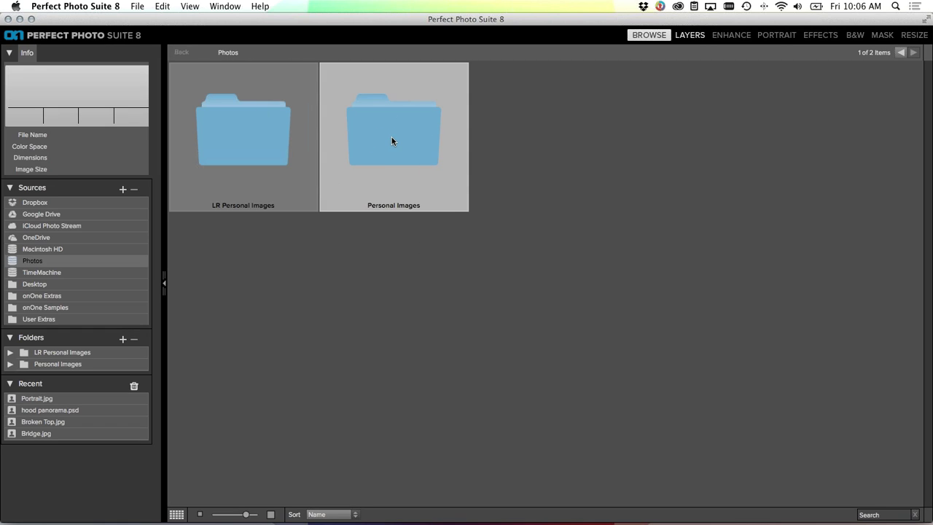
left_click_drag(391, 139, 103, 263)
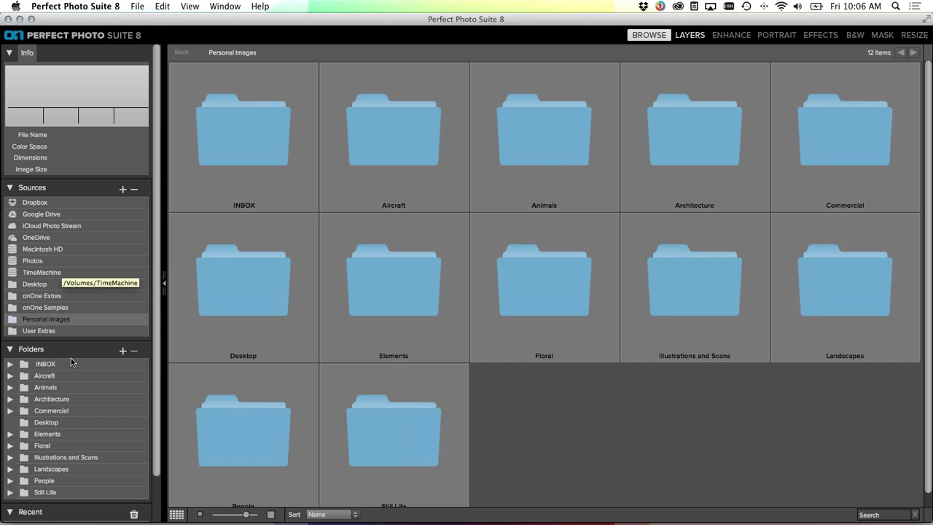
left_click(82, 386)
scroll(83, 383, "down", 1)
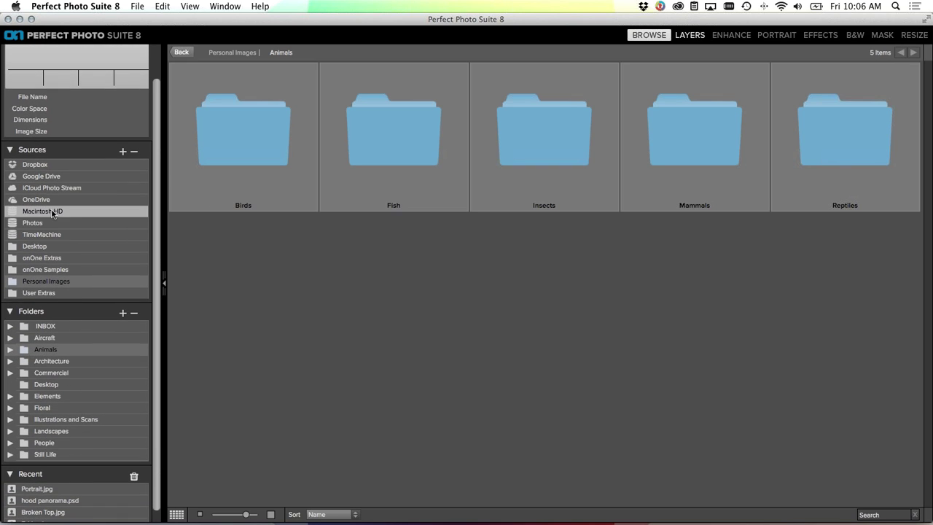
Browse Macintosh HD through Users and the personal home folder to its Pictures folder
left_click(52, 213)
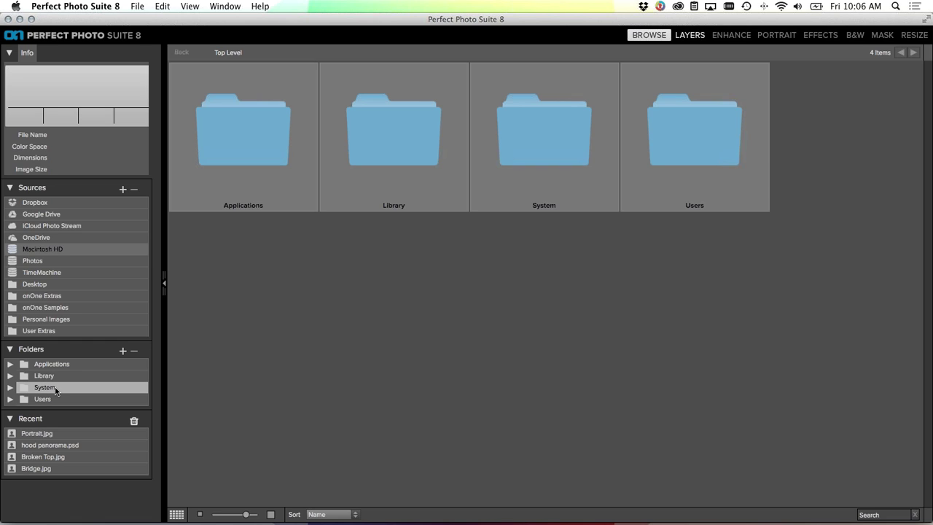
left_click(9, 400)
left_click(24, 413)
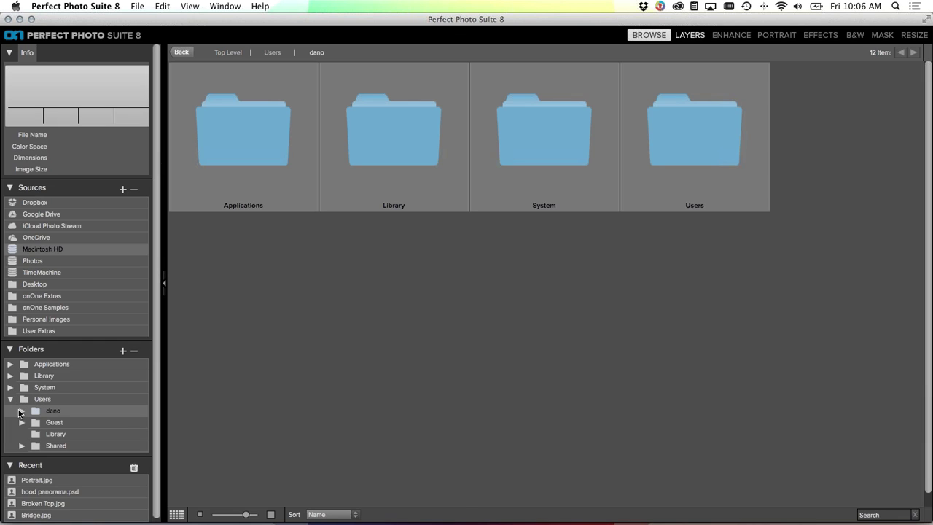
left_click(23, 412)
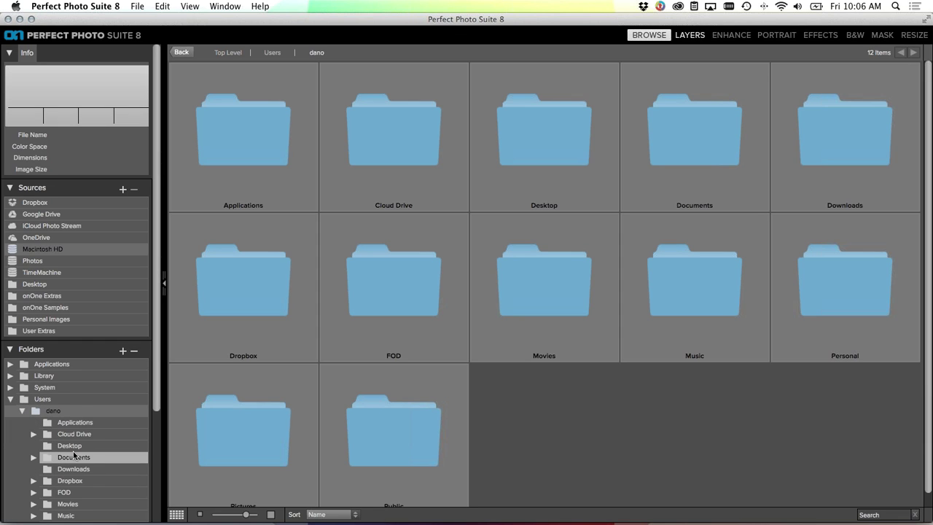
scroll(74, 451, "down", 3)
left_click(51, 482)
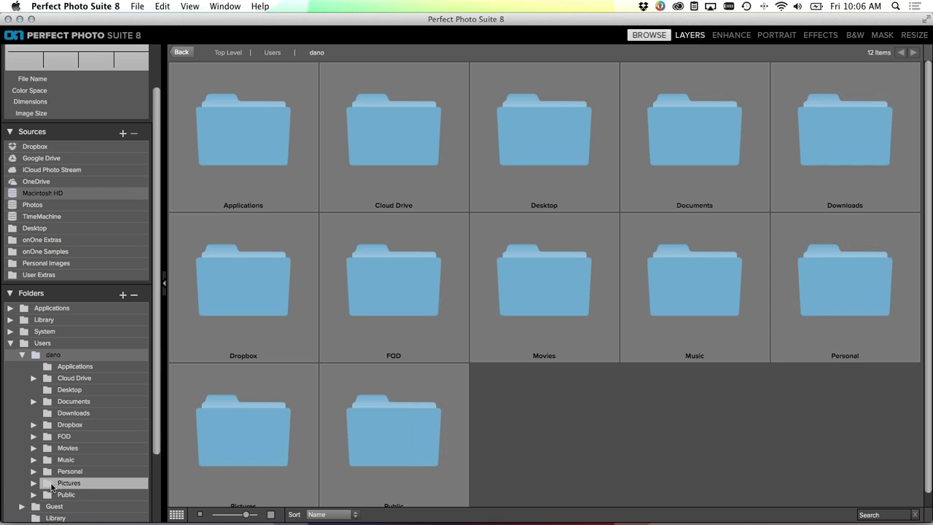
scroll(80, 437, "down", 5)
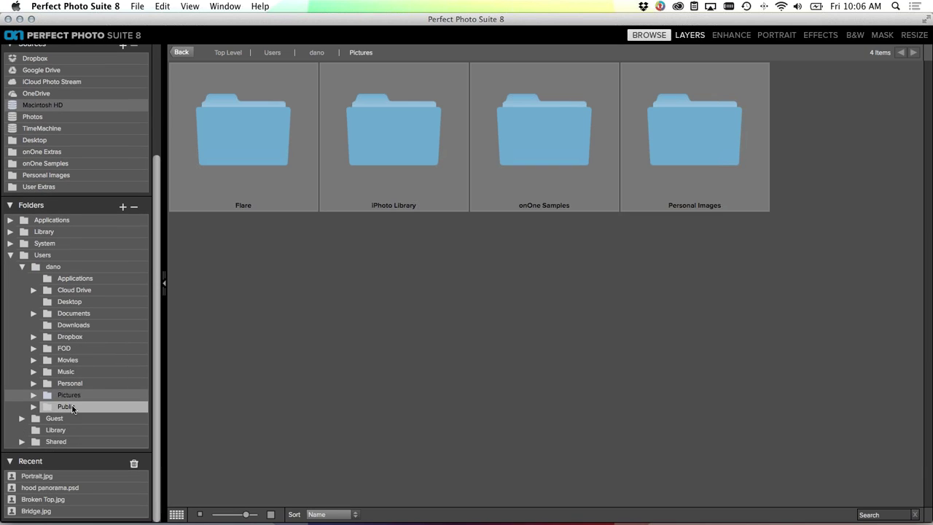
scroll(108, 401, "up", 6)
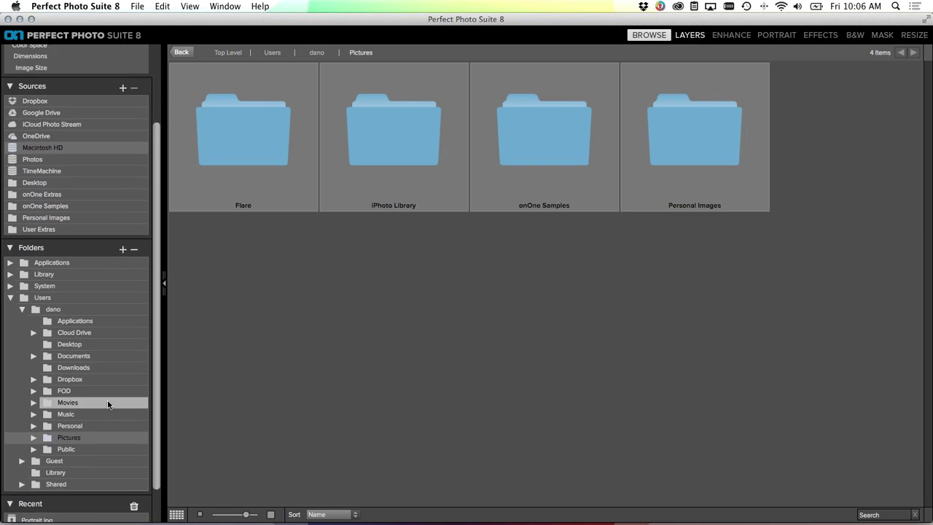
scroll(108, 404, "up", 1)
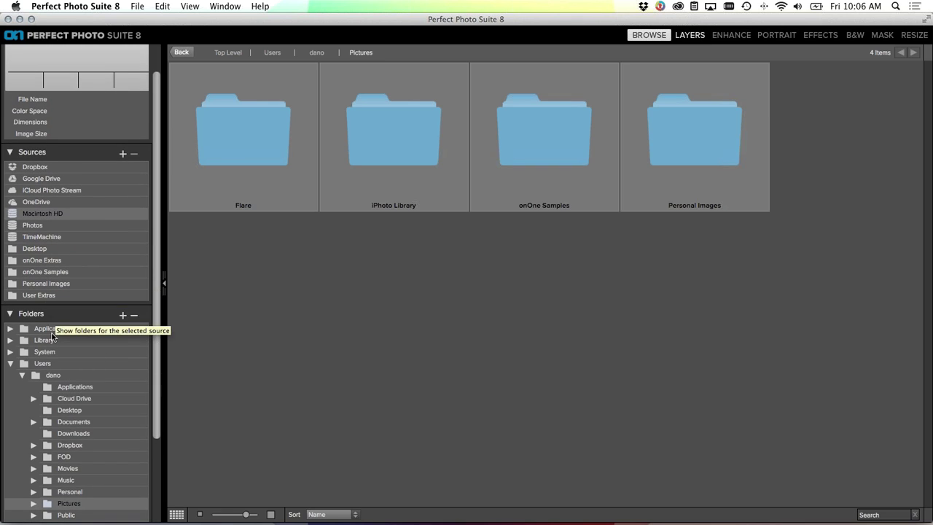
Return to the Personal Images source, expand its INBOX folder and view the subfolders inside
left_click(59, 286)
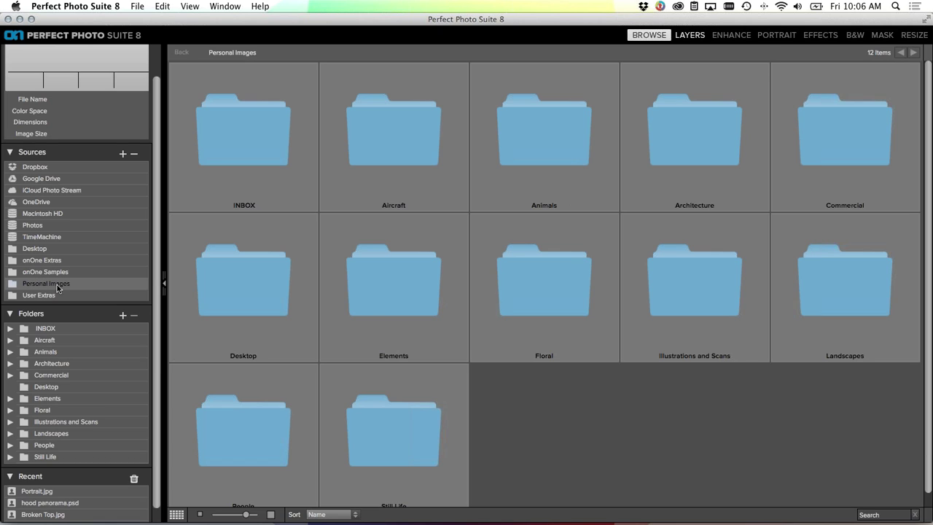
left_click(59, 329)
scroll(65, 324, "down", 1)
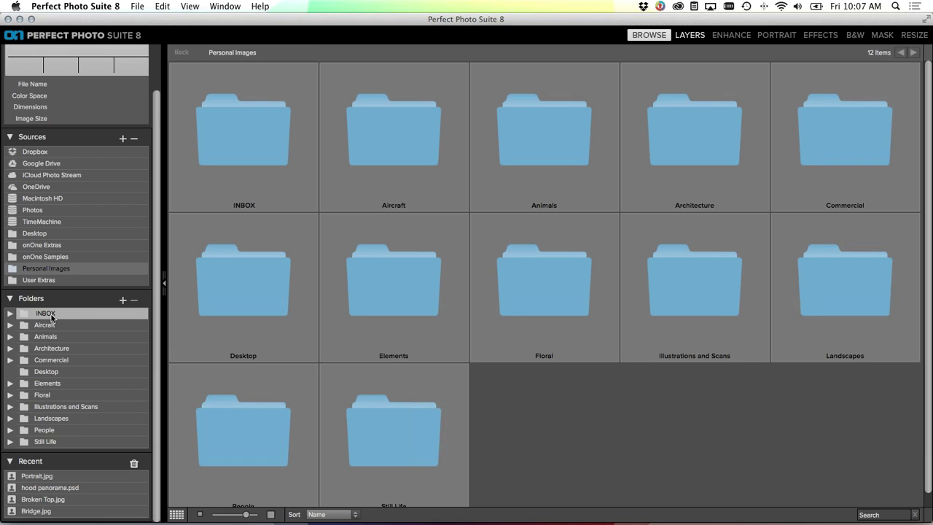
left_click(9, 313)
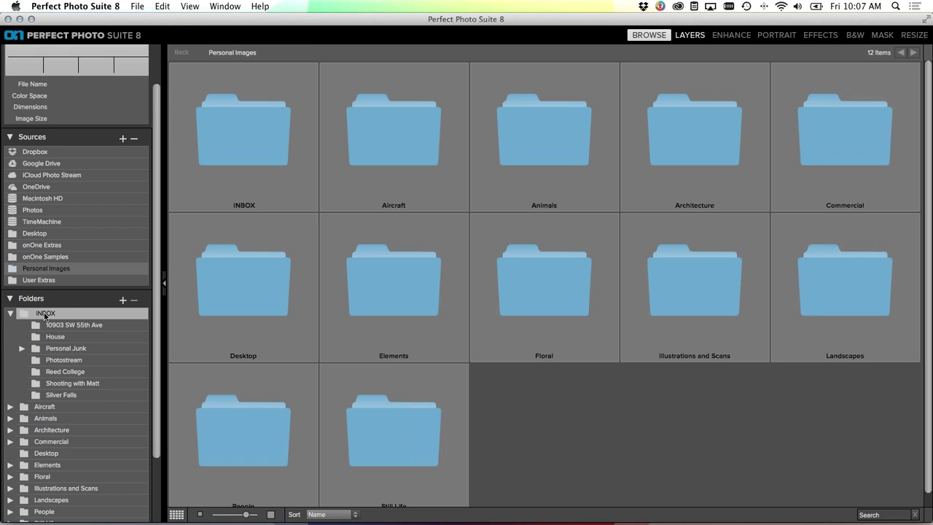
double_click(209, 164)
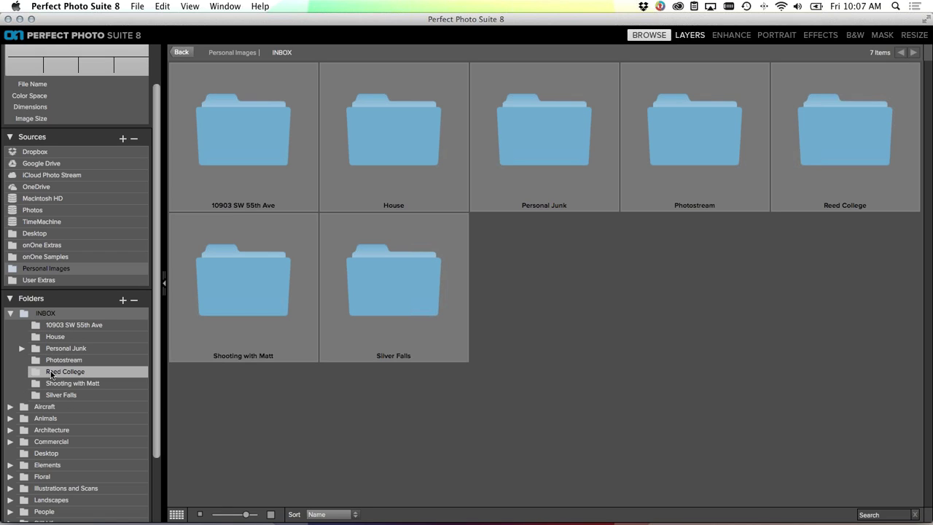
scroll(51, 371, "down", 2)
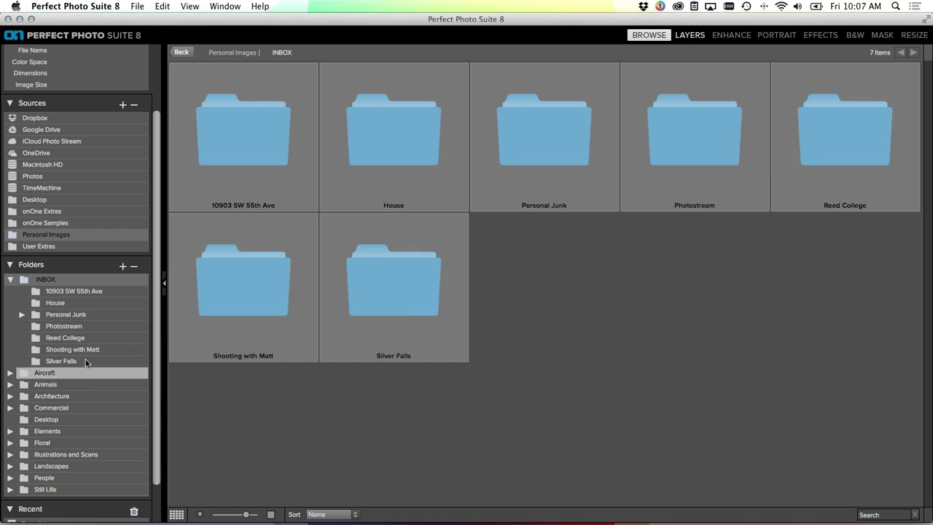
scroll(107, 228, "up", 1)
scroll(107, 227, "up", 2)
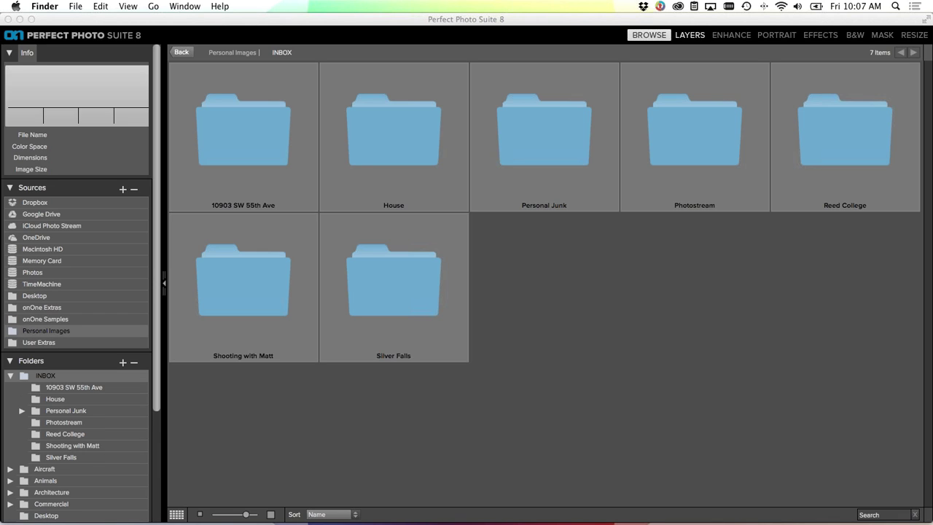
Open the Camera100 folder inside DCIM on the Memory Card source and look through its photos
left_click(53, 262)
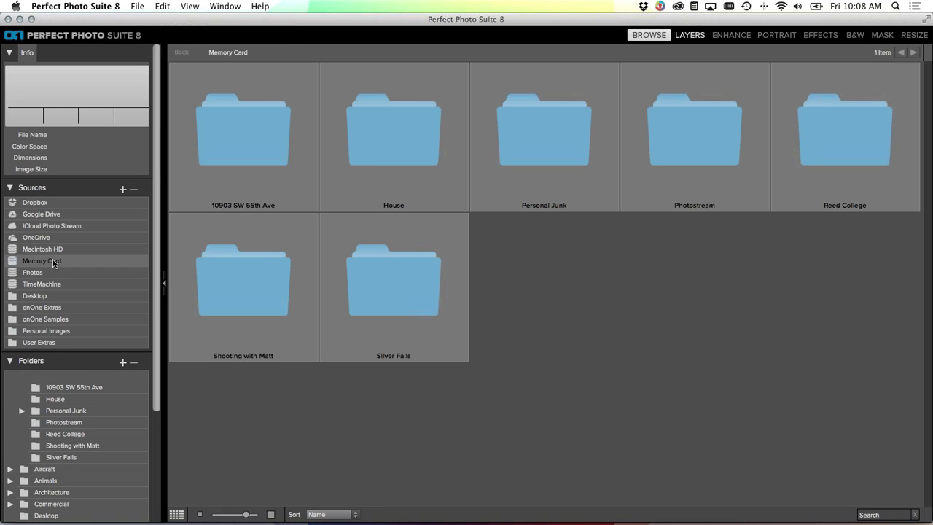
double_click(240, 127)
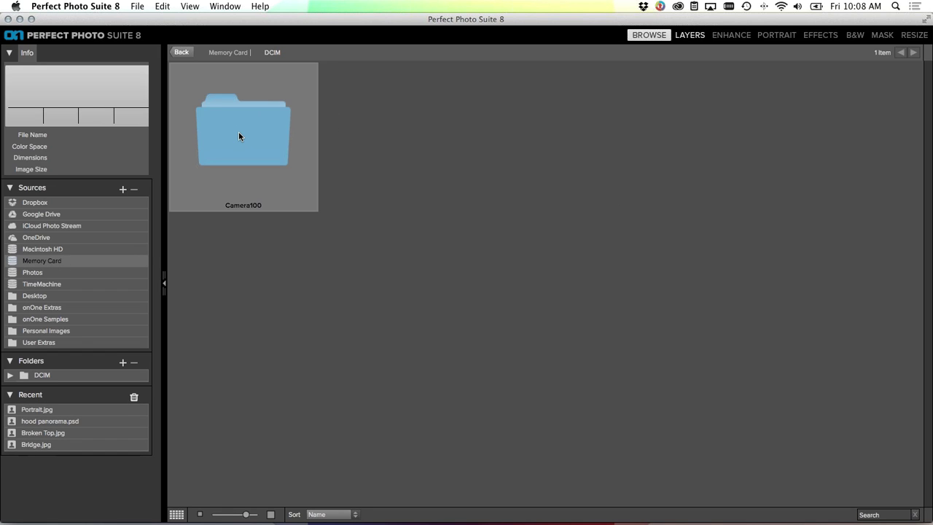
double_click(239, 133)
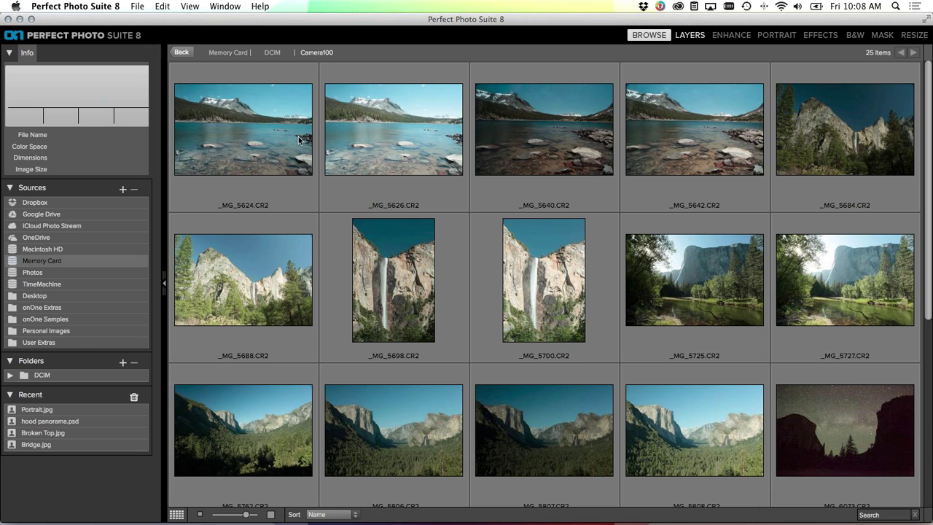
scroll(485, 140, "down", 3)
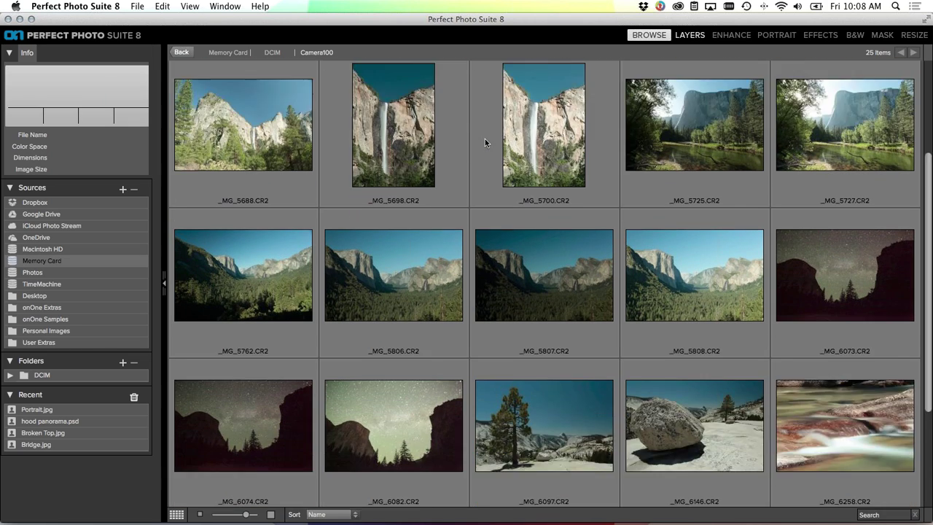
scroll(485, 139, "down", 2)
scroll(460, 142, "up", 6)
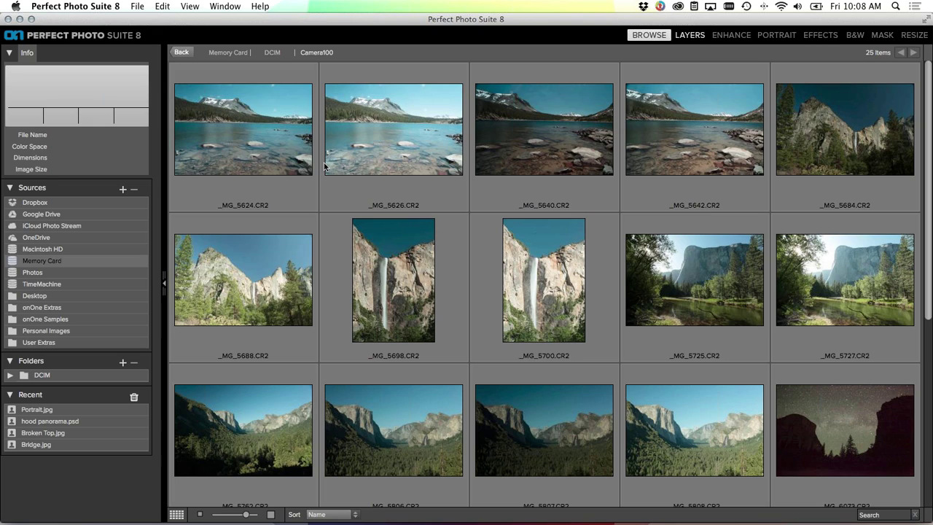
Select all photos in the Camera100 folder and copy them
left_click(277, 165)
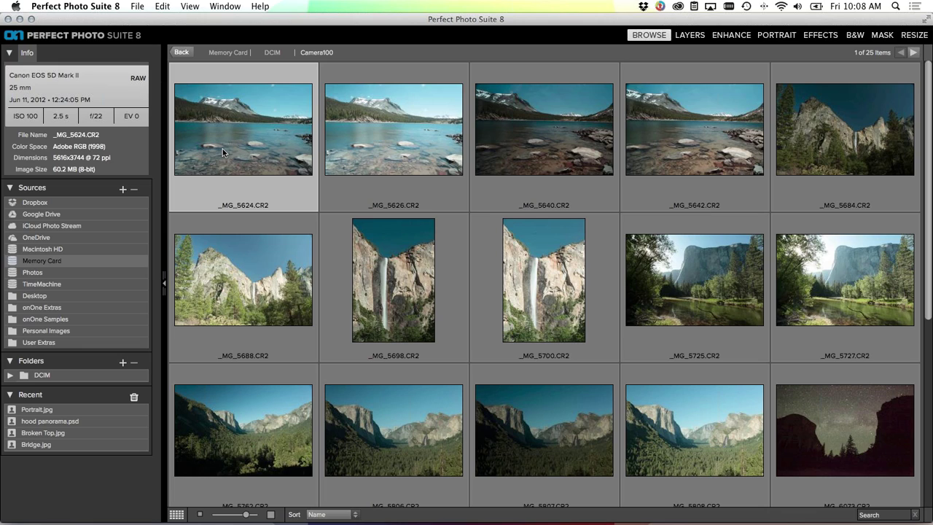
left_click(167, 7)
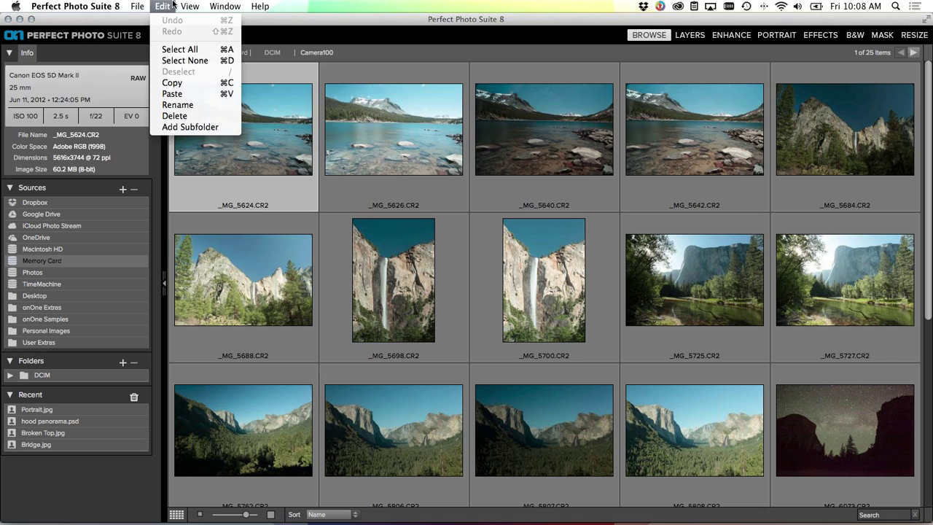
left_click(182, 50)
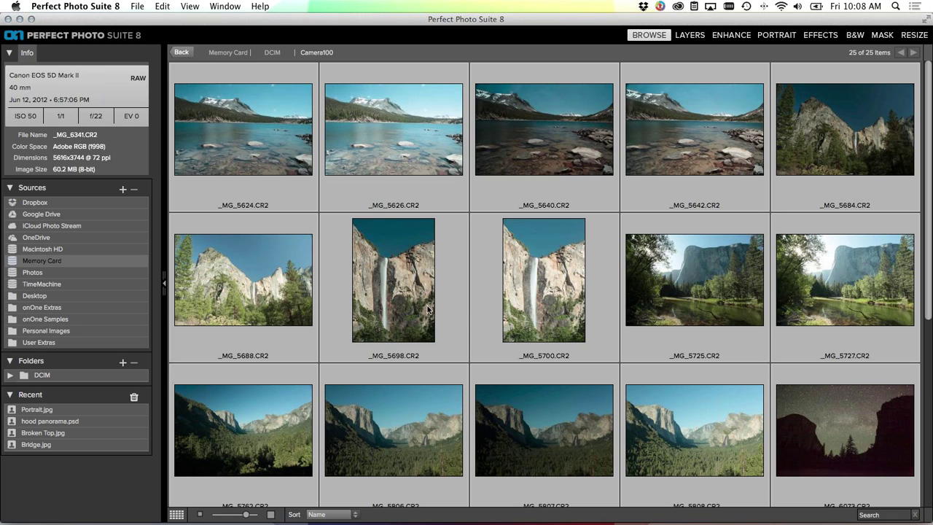
left_click(161, 6)
left_click(186, 83)
Add a subfolder named Vacation inside the INBOX folder of the Personal Images source
left_click(57, 332)
left_click(55, 375)
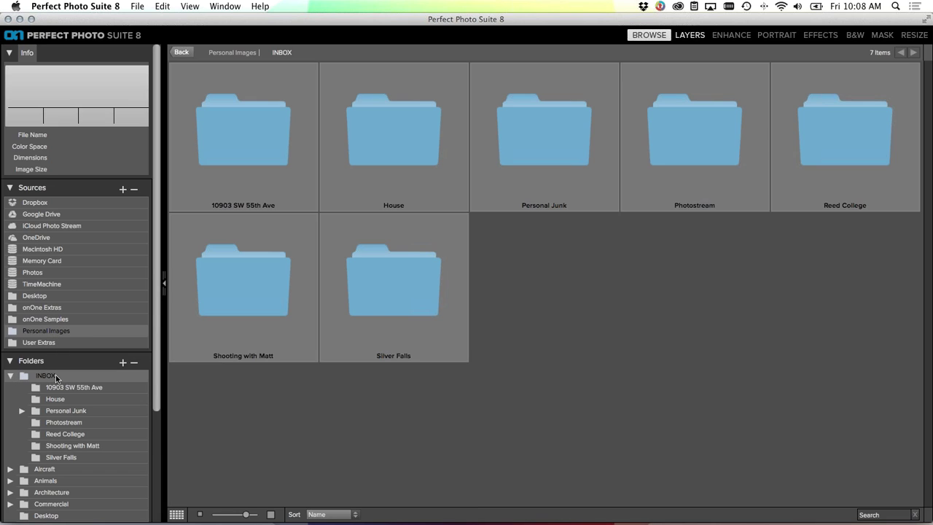
left_click(122, 363)
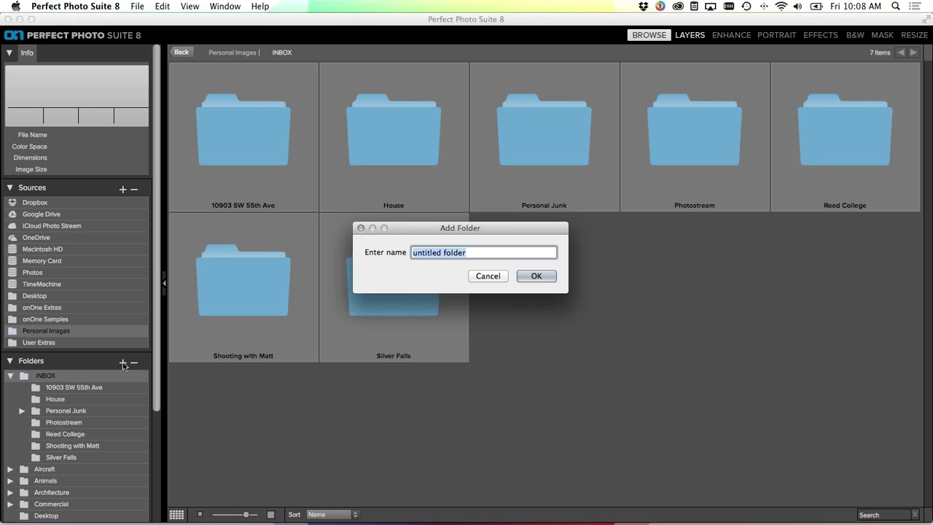
type("Vacation")
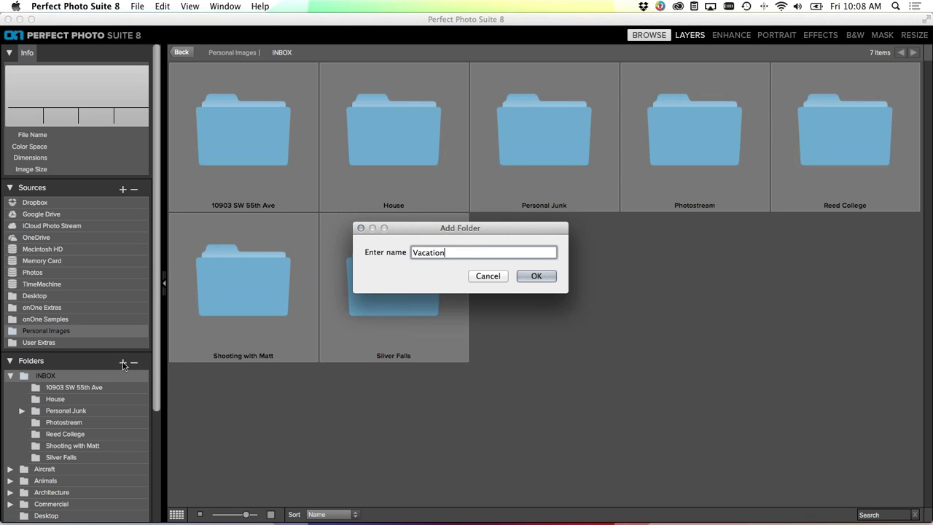
key("Return")
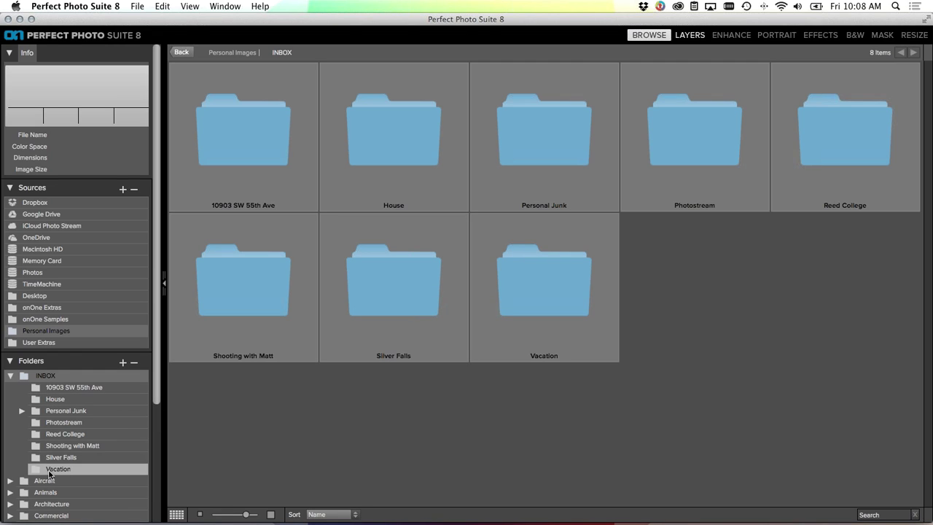
Open the Vacation folder and paste the copied memory card photos into it
left_click(49, 469)
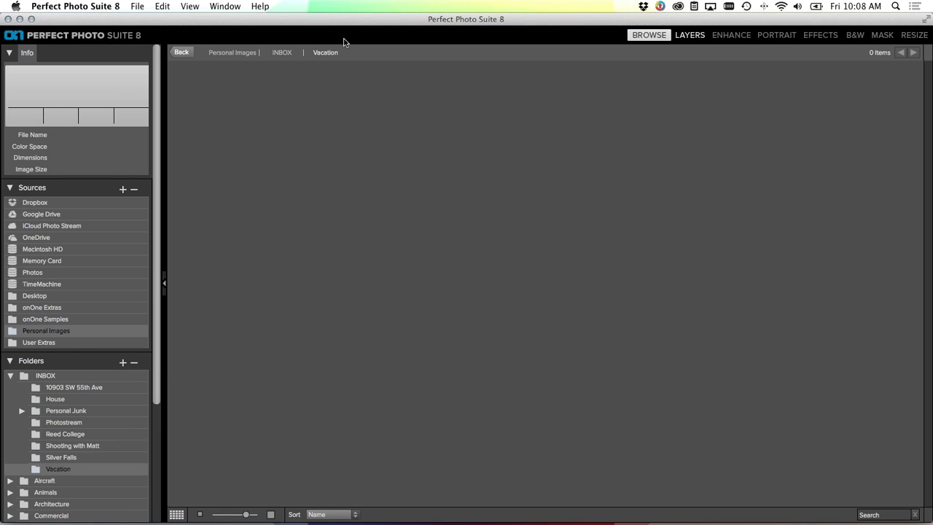
left_click(163, 6)
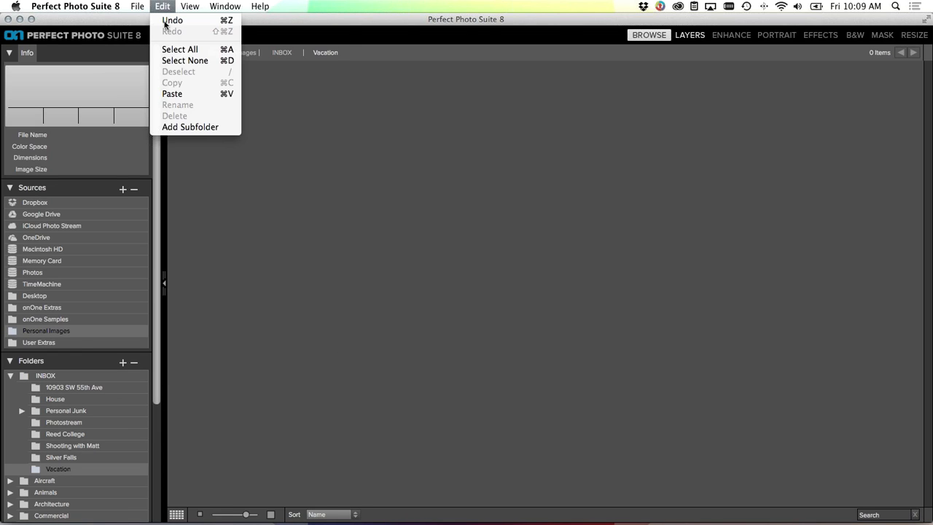
left_click(173, 95)
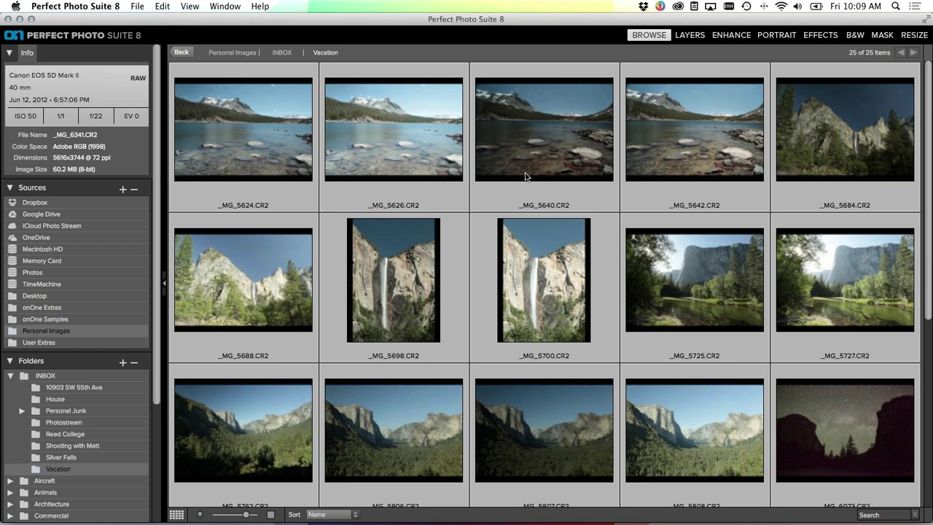
Look through the pasted photos in the Vacation folder and the folder tree
scroll(525, 173, "down", 8)
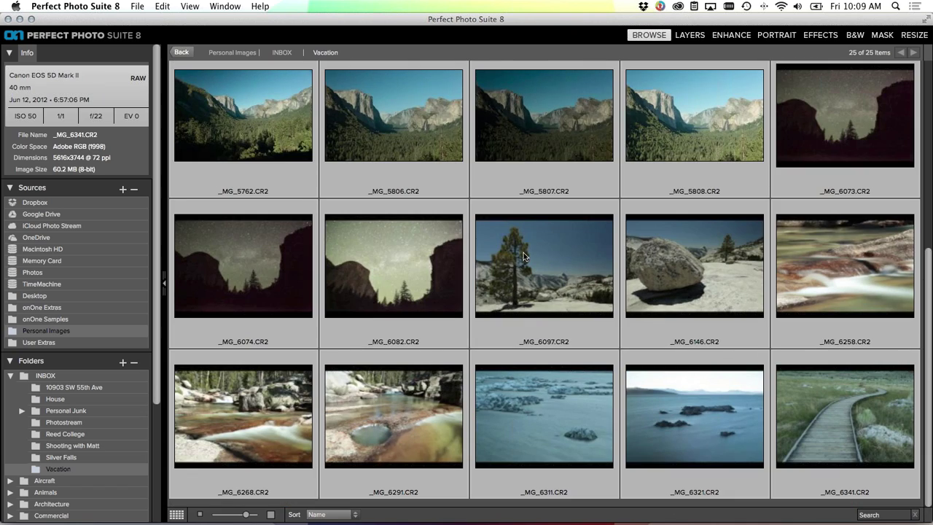
scroll(523, 252, "up", 8)
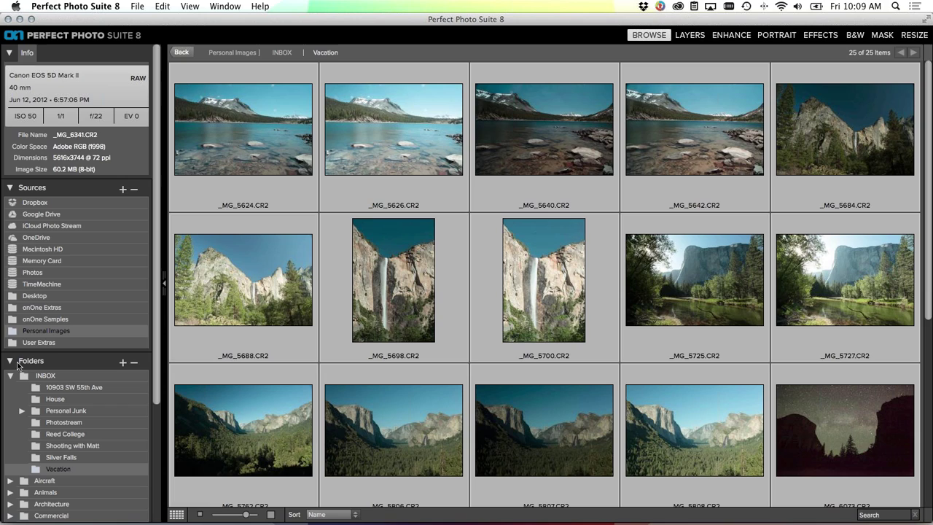
scroll(153, 397, "down", 2)
scroll(153, 395, "down", 5)
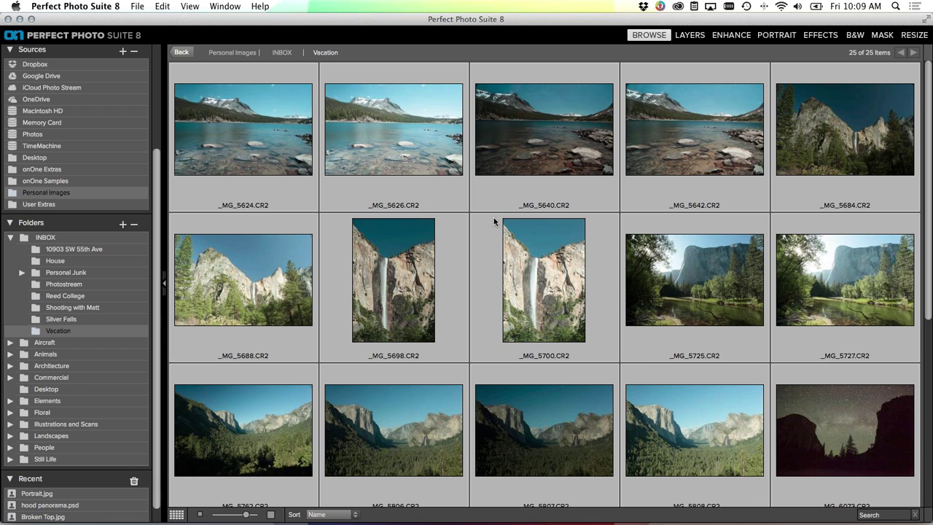
scroll(494, 218, "down", 10)
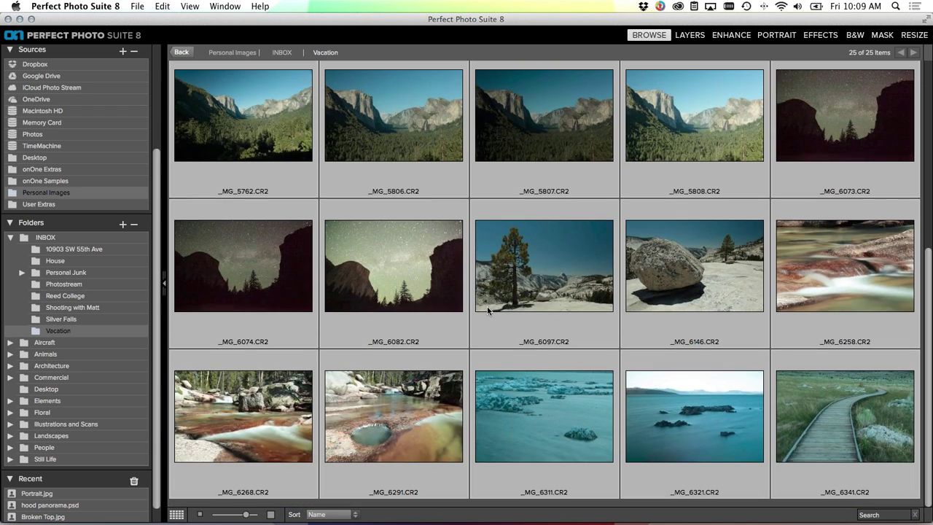
scroll(489, 306, "up", 10)
scroll(483, 265, "down", 8)
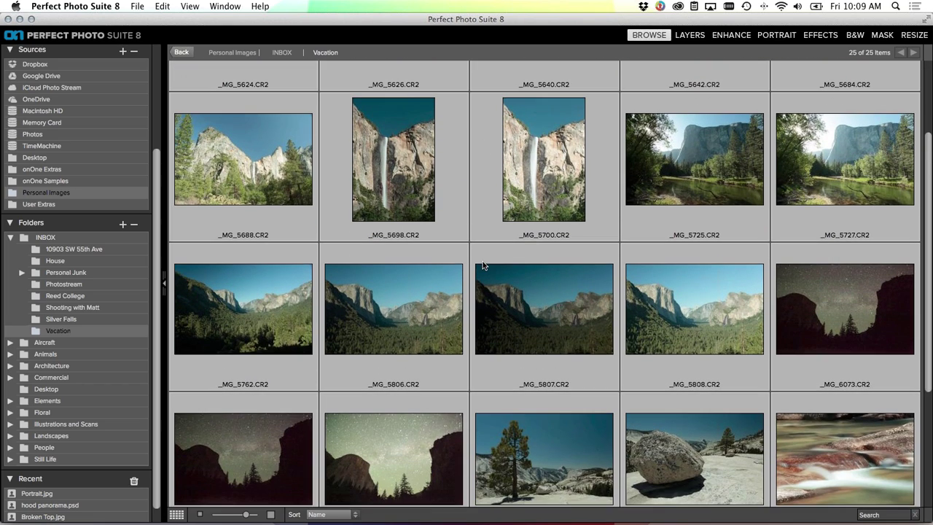
scroll(483, 266, "down", 3)
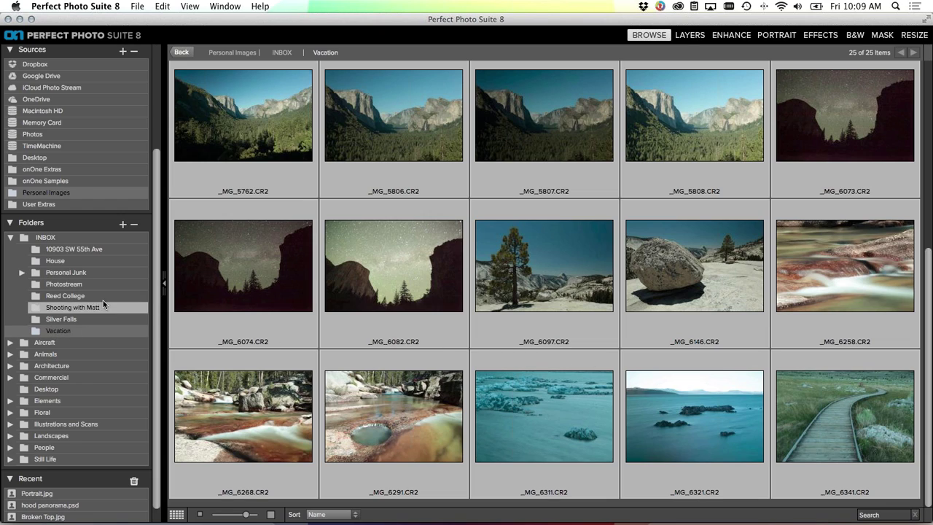
Add two subfolders named Yosemite and Mono Lake inside the Vacation folder
left_click(124, 227)
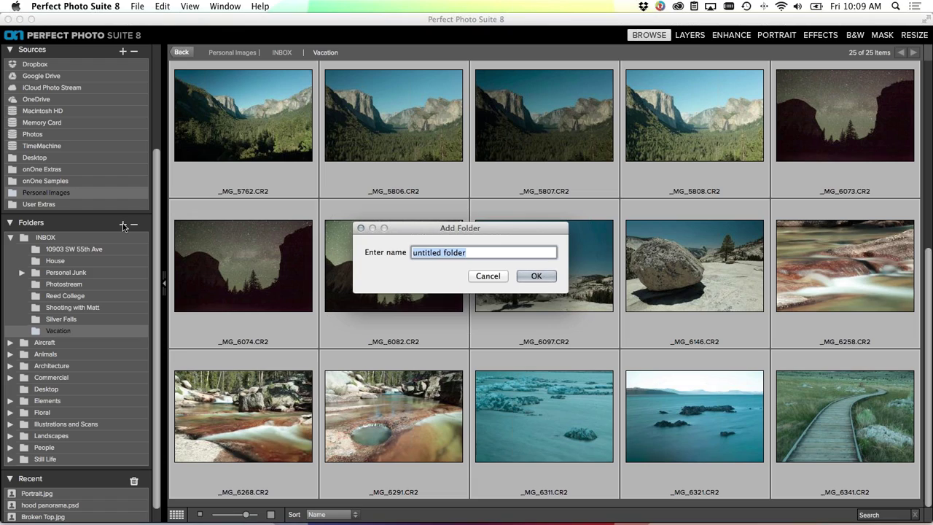
type("Yo")
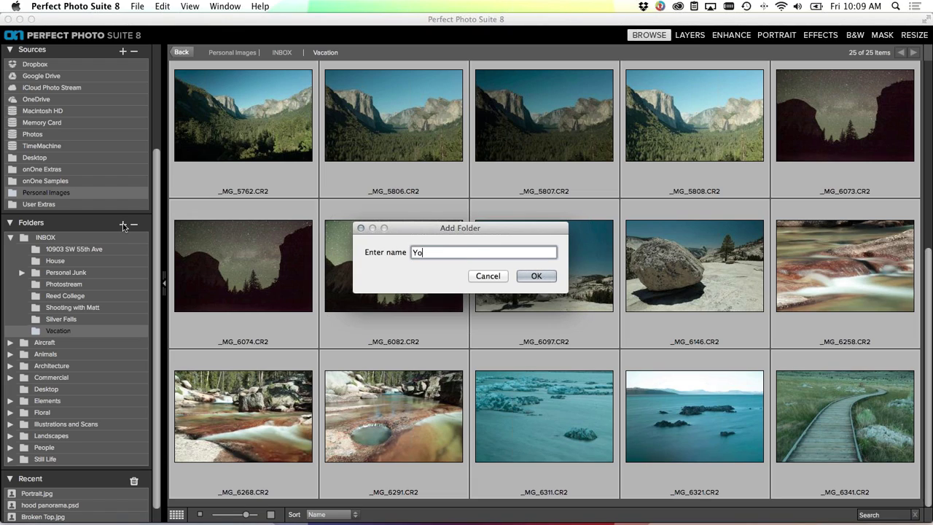
type("semite")
key("Return")
left_click(124, 226)
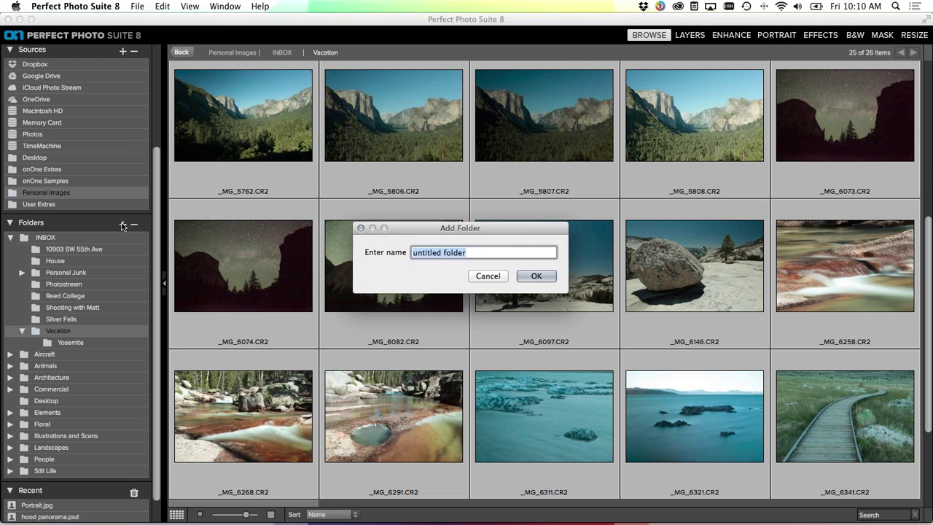
type("Mono Lake")
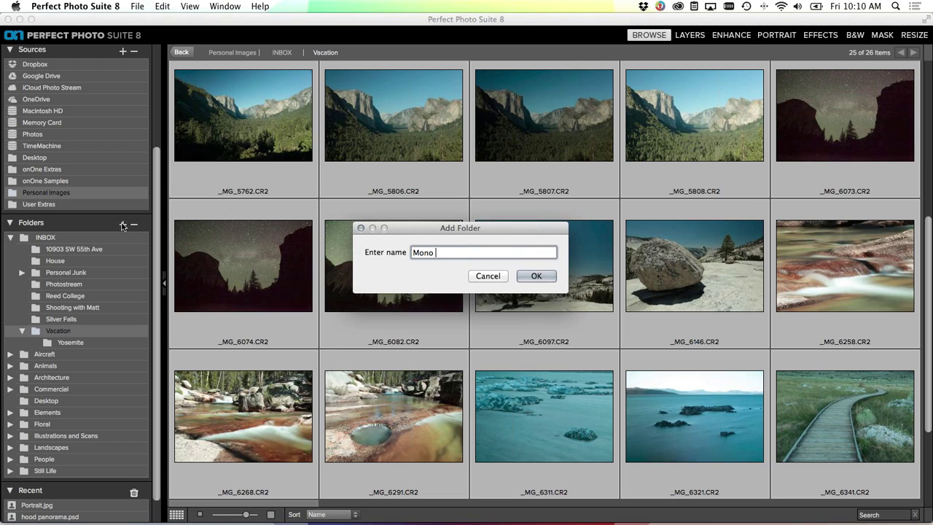
key("Return")
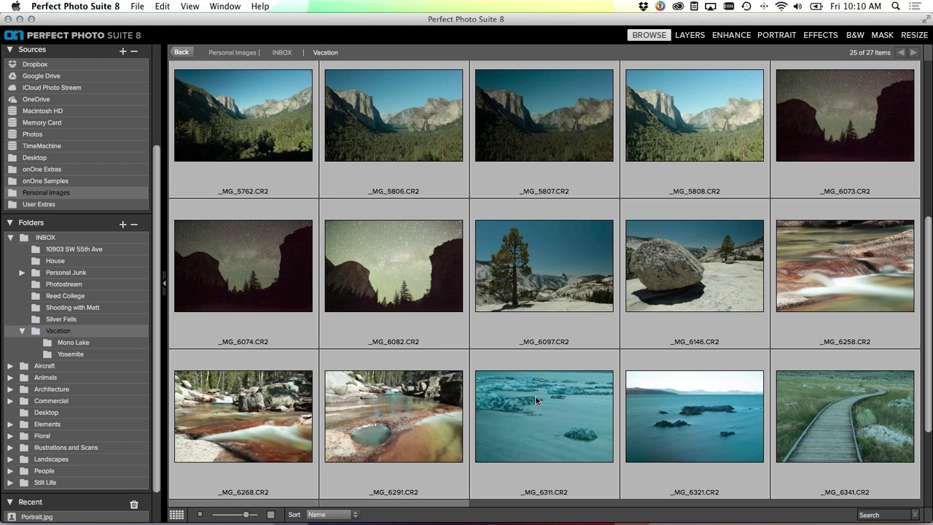
Move the photos _MG_6311.CR2 through _MG_6341.CR2 into the Mono Lake folder and open that folder
left_click(564, 400)
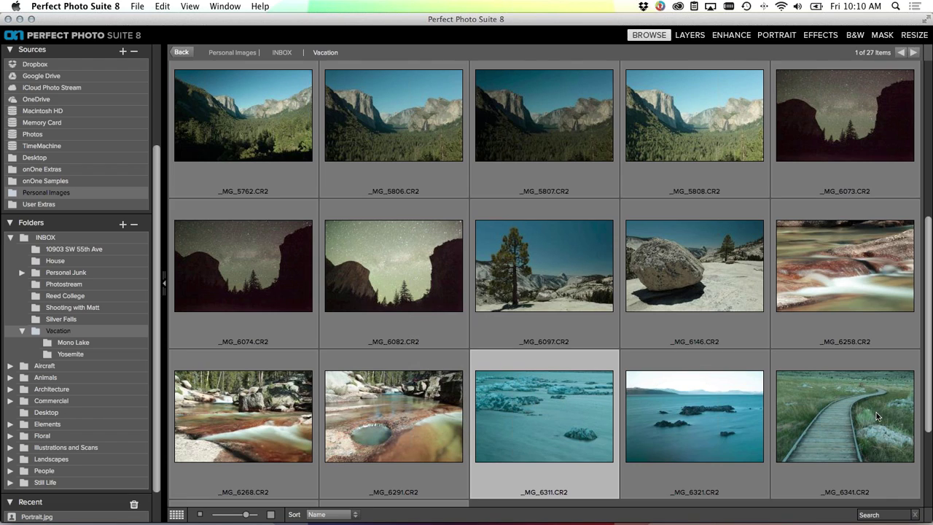
scroll(876, 412, "down", 2)
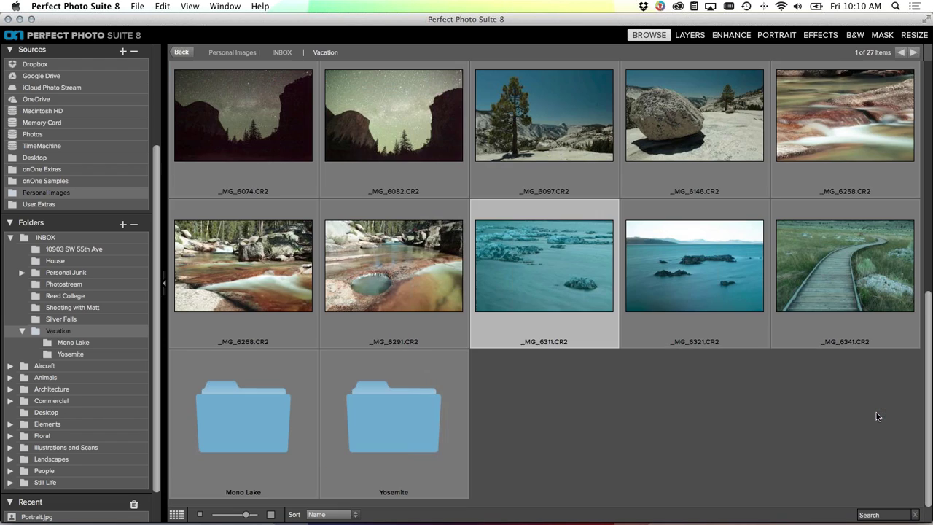
left_click(843, 281, "shift")
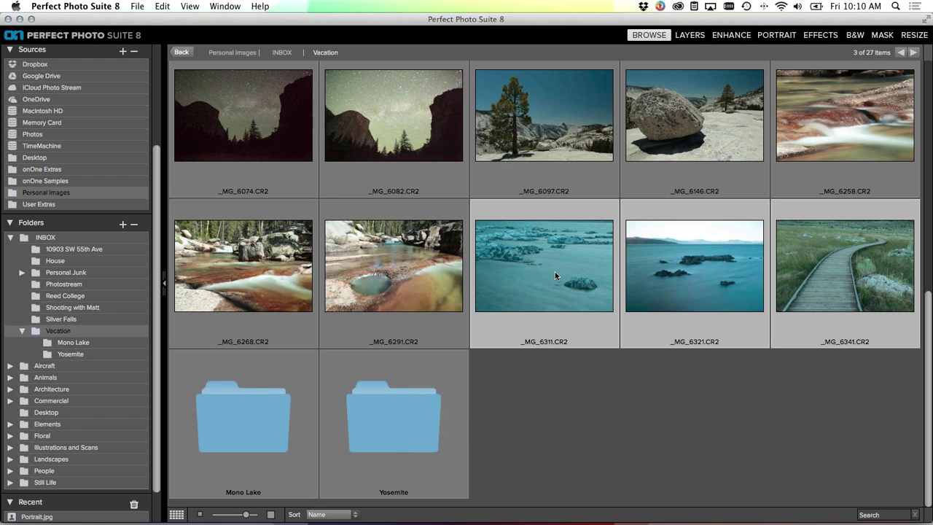
left_click_drag(553, 271, 95, 345)
left_click(73, 343)
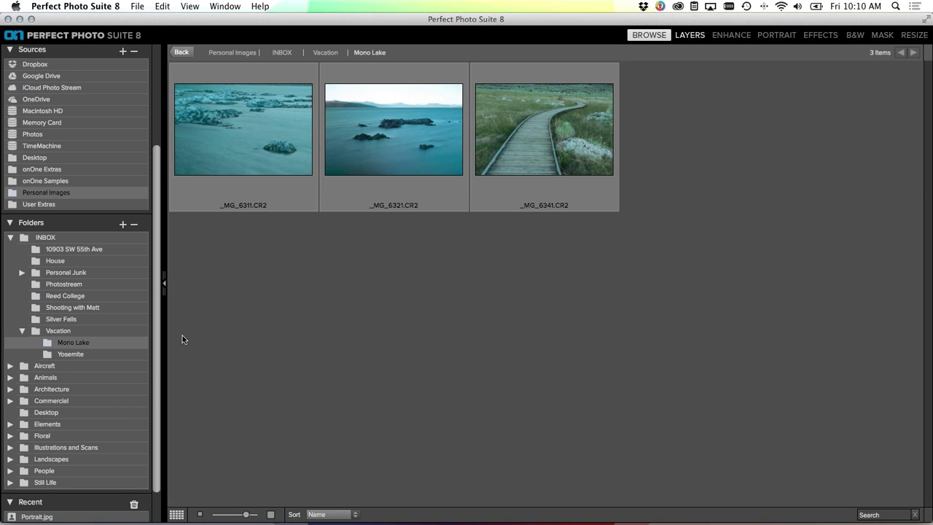
Return to the Vacation folder and try to select its remaining photos, starting from _MG_6291.CR2
left_click(58, 330)
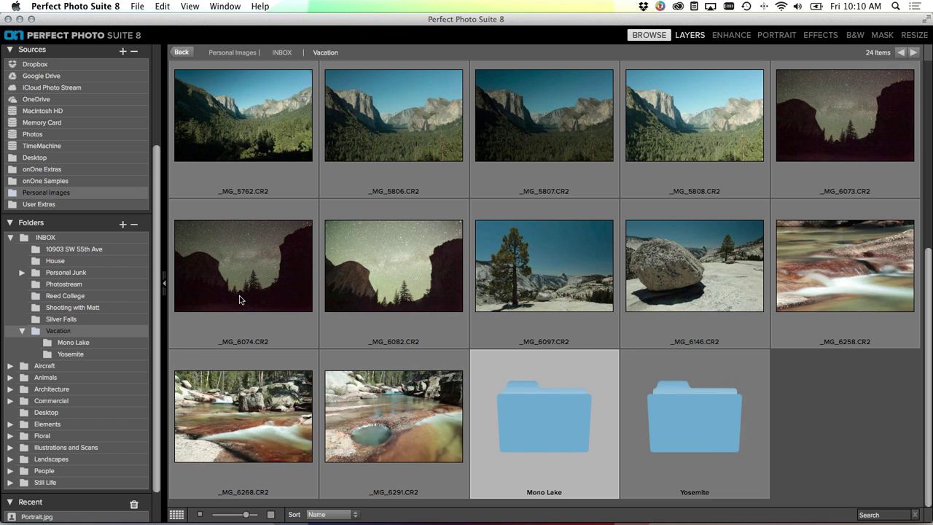
left_click(409, 402)
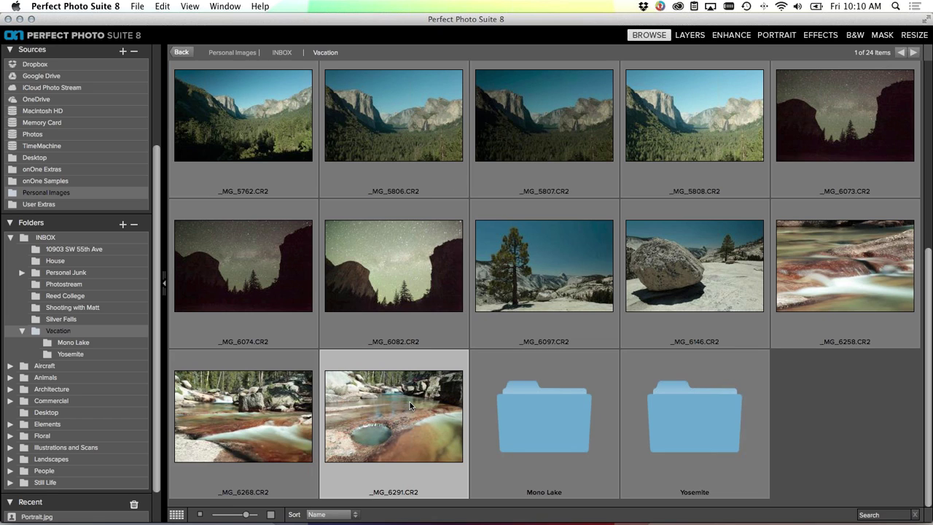
scroll(409, 402, "up", 2)
scroll(410, 406, "up", 2)
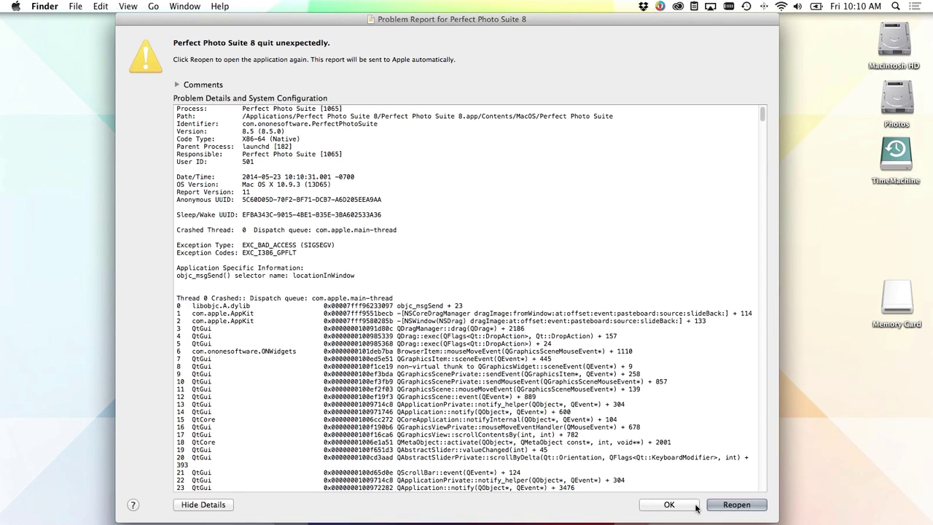
Reopen Perfect Photo Suite 8 and browse the Photos drive through Personal Images and INBOX to the Vacation folder
left_click(737, 504)
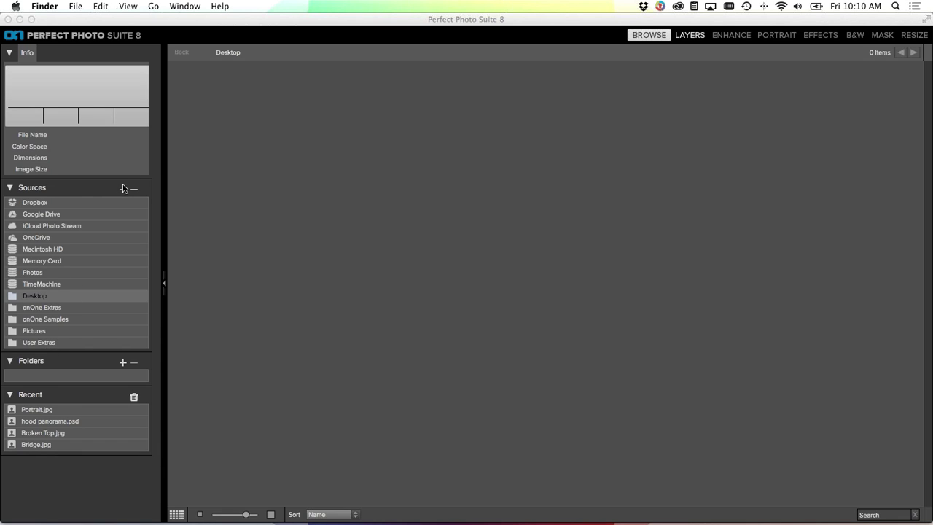
left_click(43, 272)
double_click(358, 174)
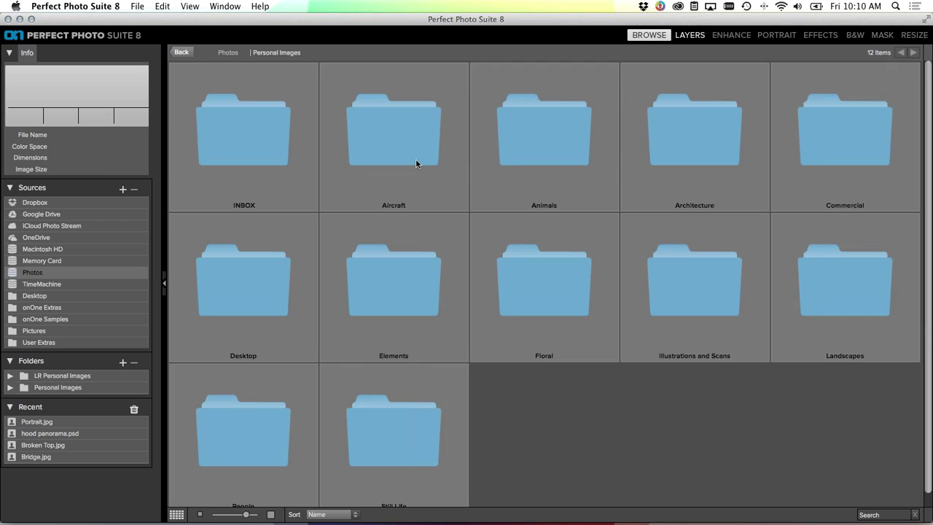
double_click(263, 163)
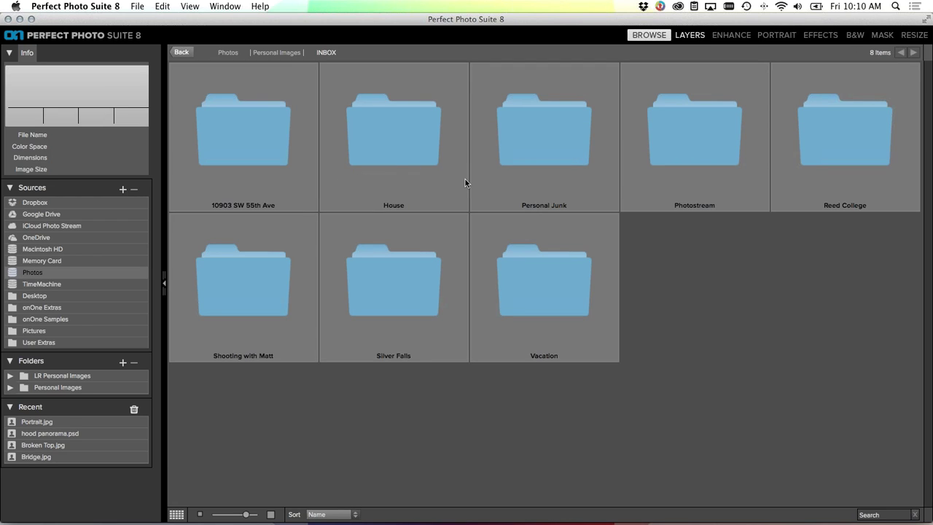
double_click(524, 296)
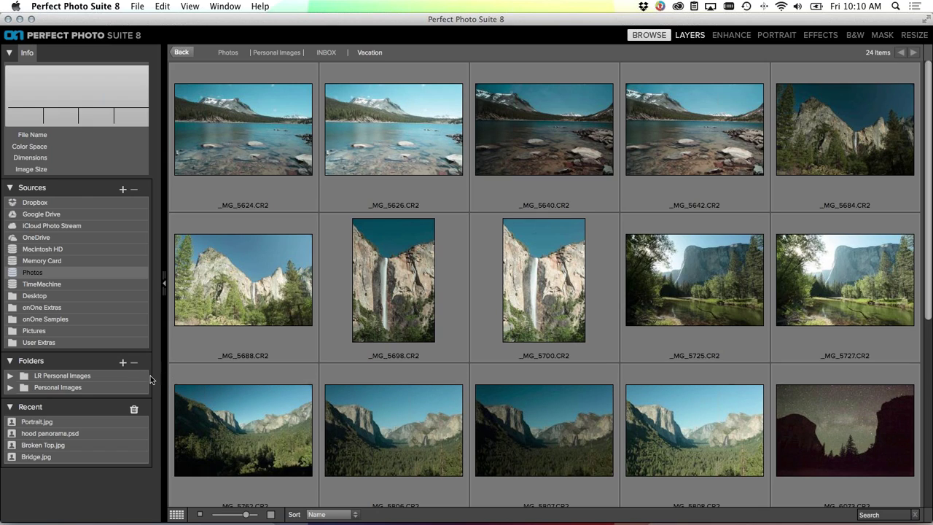
Expand Personal Images, INBOX and Vacation in the folder tree down to the Mono Lake and Yosemite subfolders
left_click(35, 389)
left_click(10, 387)
left_click(49, 399)
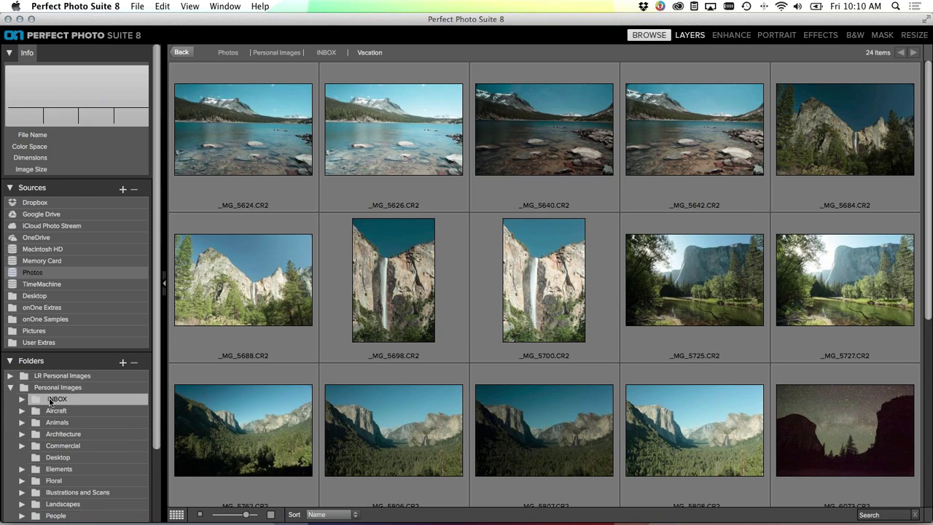
scroll(50, 400, "down", 3)
left_click(23, 313)
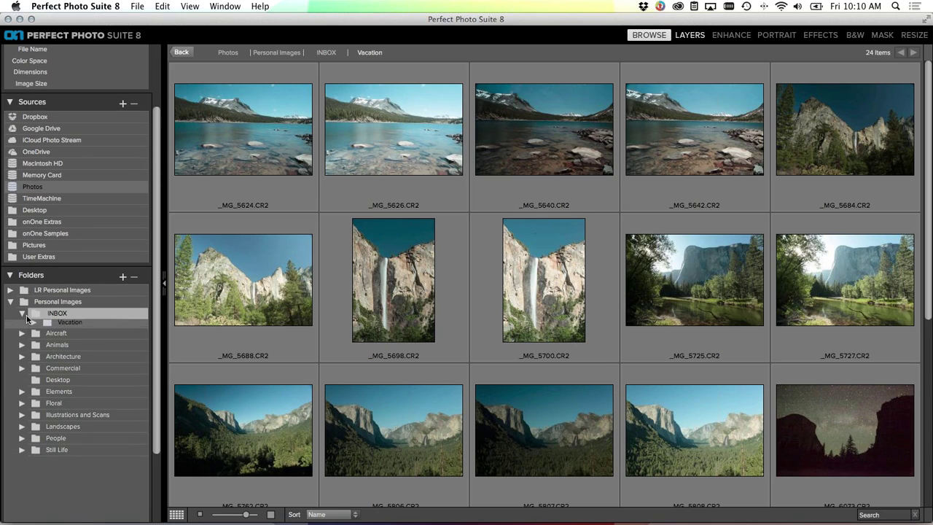
left_click(32, 406)
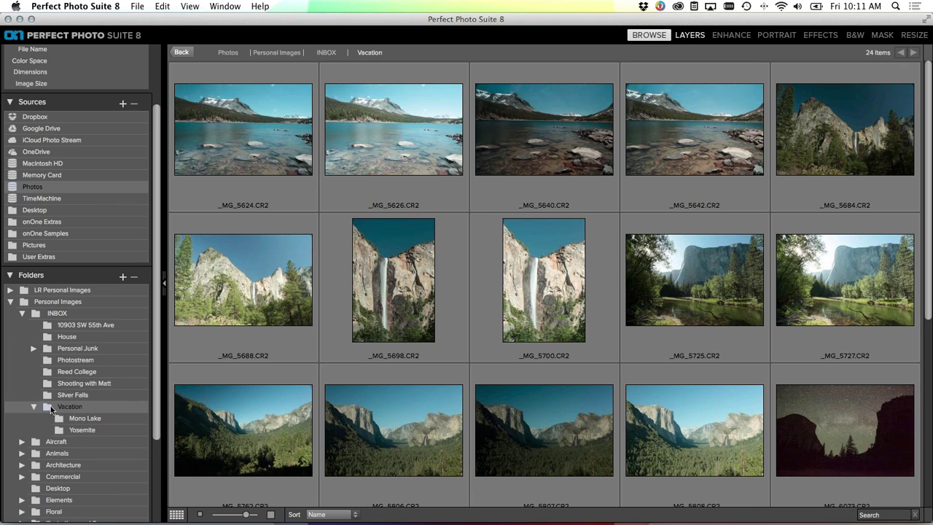
Move the Vacation photos _MG_5624.CR2 through _MG_6291.CR2 into the Yosemite folder, and open that folder to review them
left_click(259, 161)
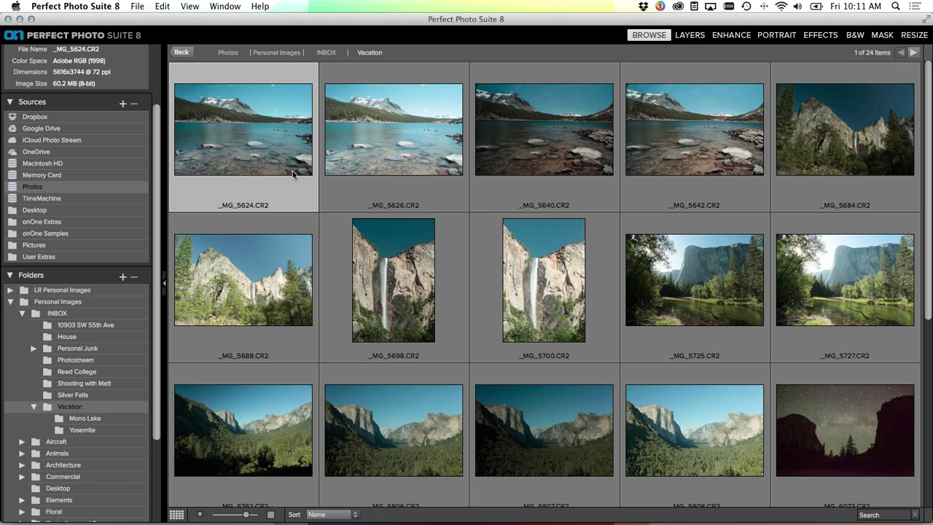
scroll(297, 177, "down", 5)
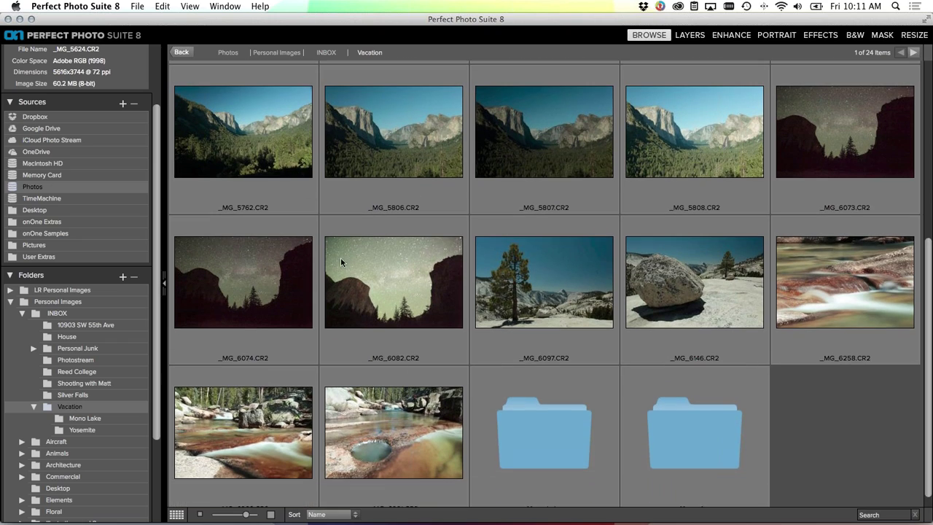
left_click(427, 445, "shift")
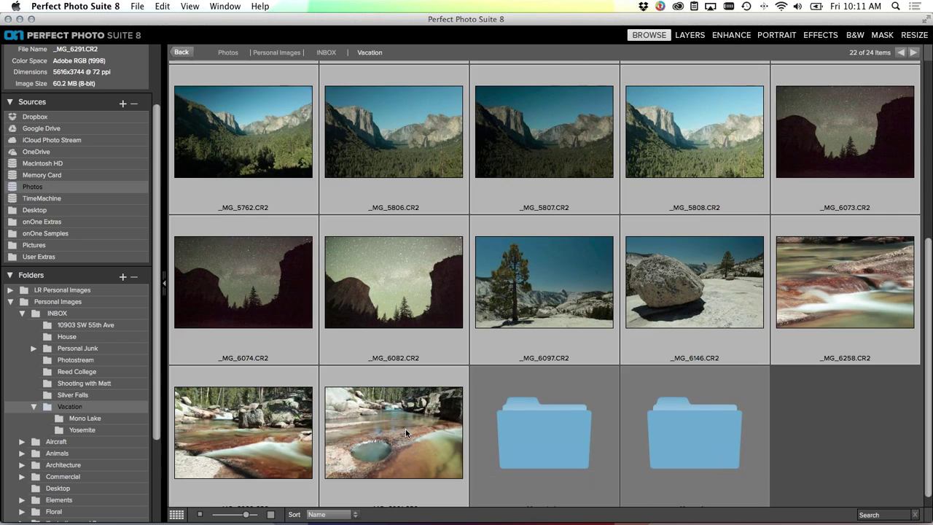
left_click_drag(259, 429, 106, 429)
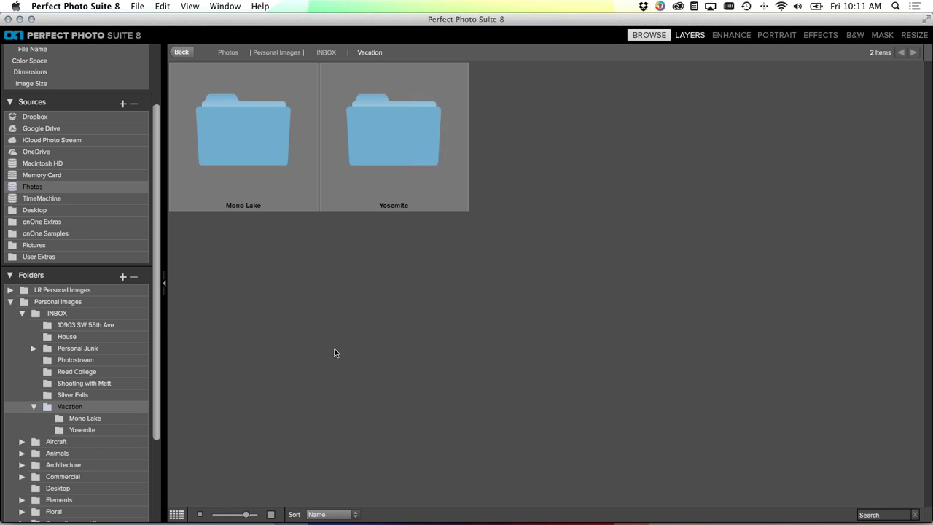
left_click(100, 431)
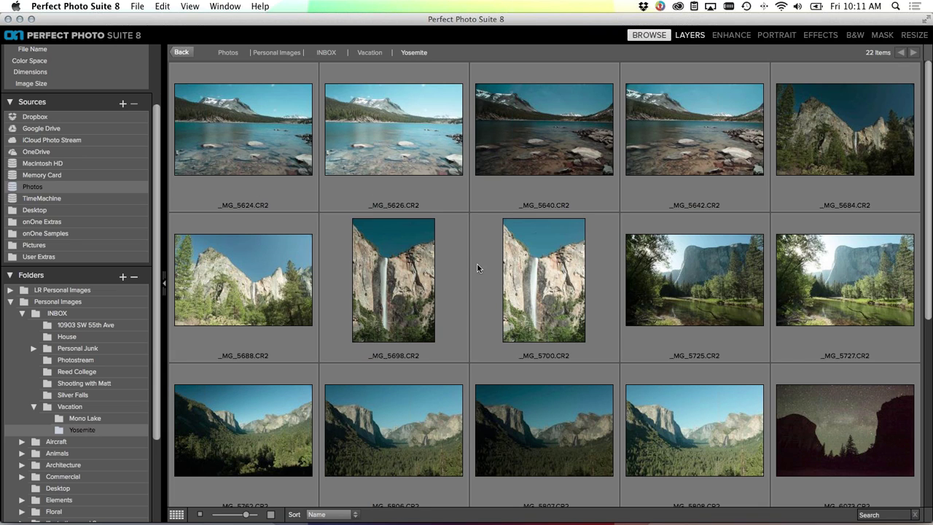
scroll(492, 256, "down", 5)
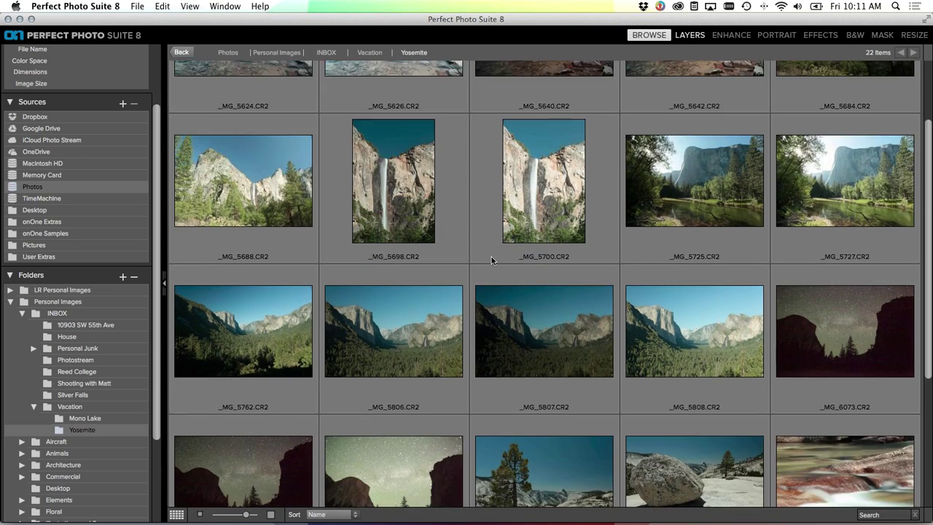
scroll(492, 257, "up", 5)
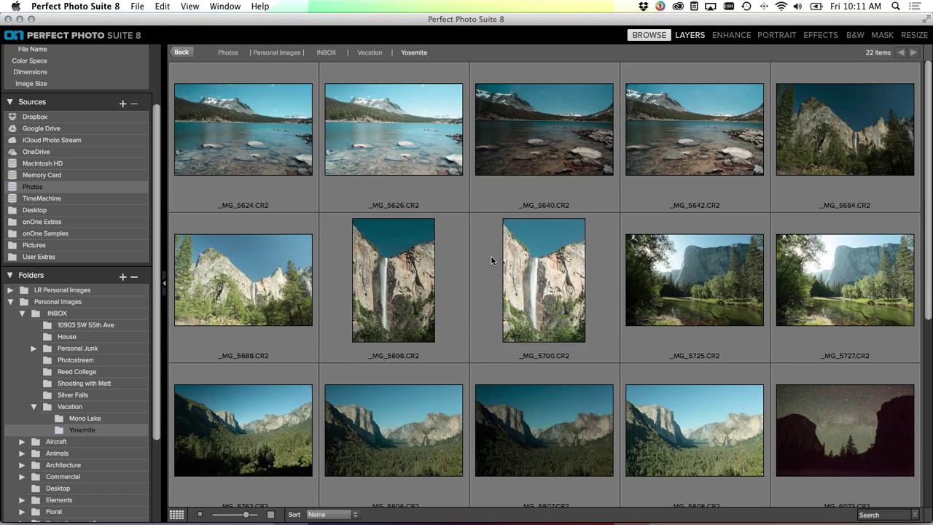
scroll(492, 256, "down", 5)
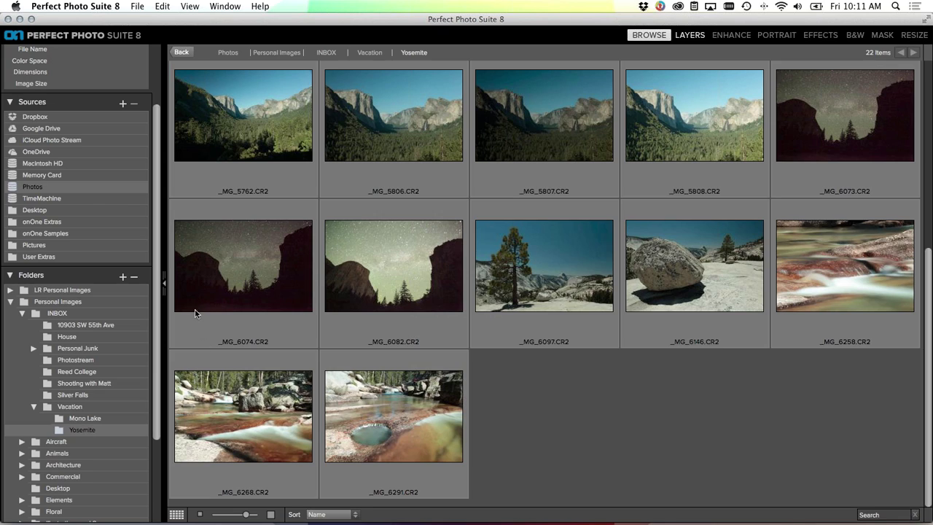
scroll(475, 393, "up", 5)
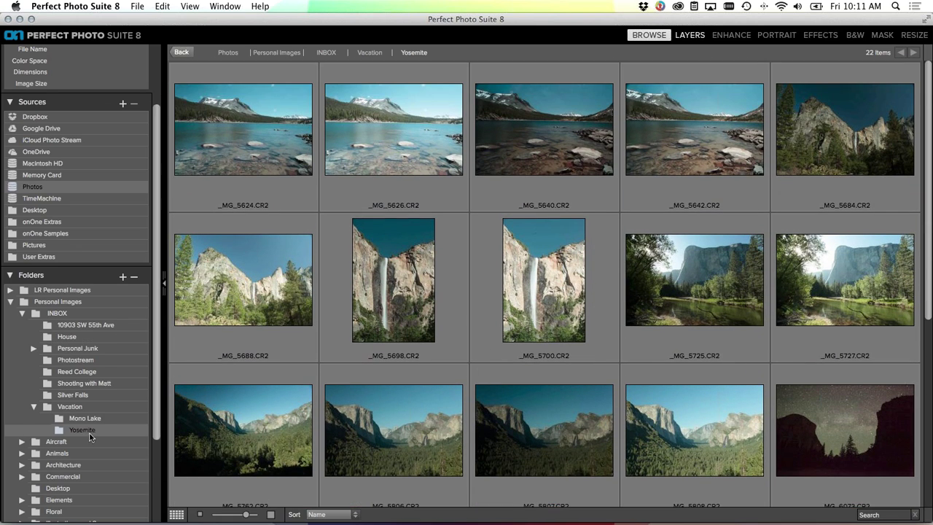
Add a Mt Dana subfolder to Yosemite and move _MG_5624.CR2 through _MG_5642.CR2 into it
left_click(124, 277)
type("Mt Dana")
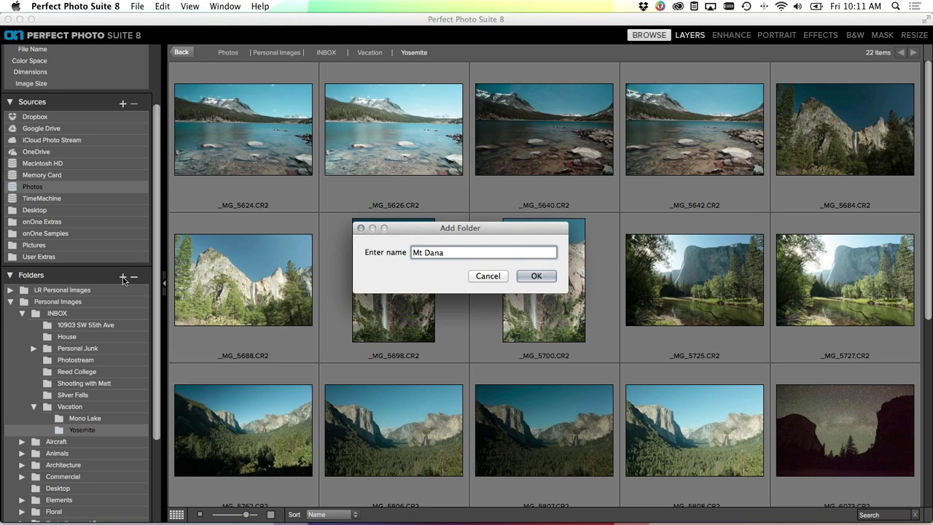
key("Return")
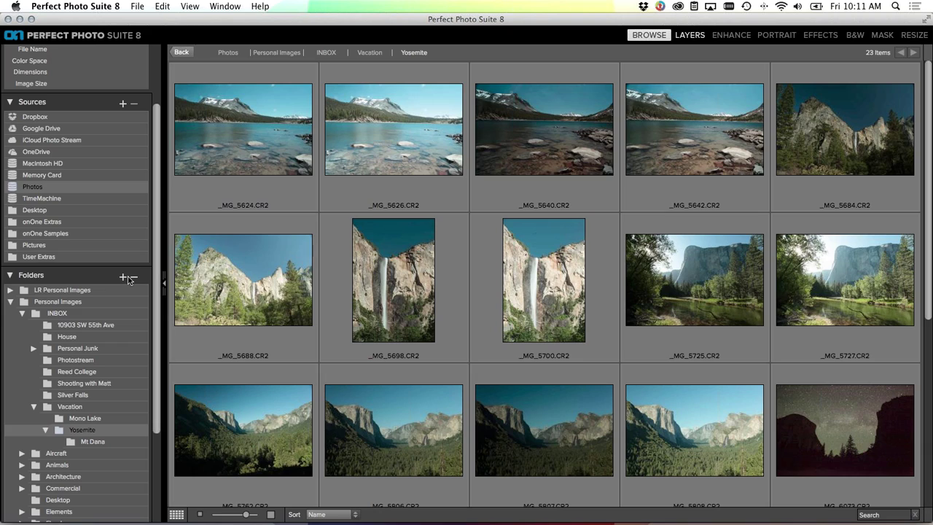
left_click(240, 164)
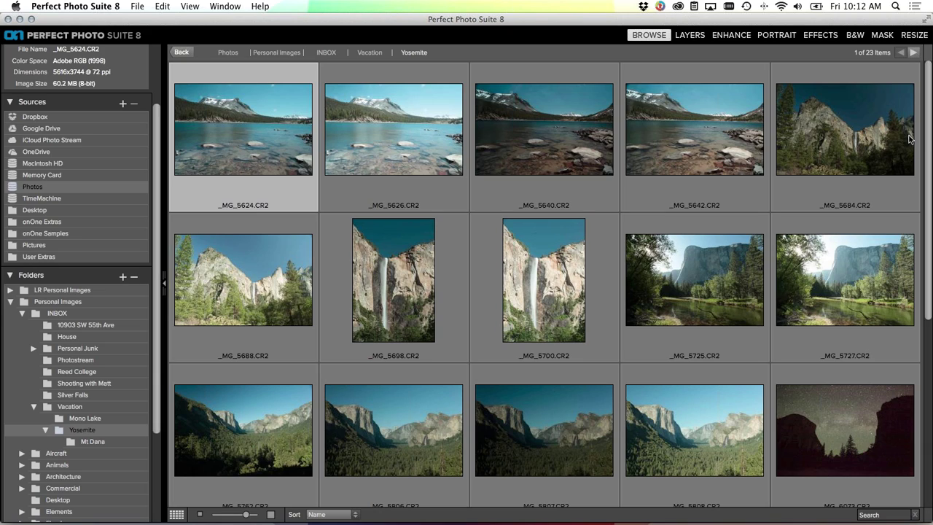
left_click(685, 146, "shift")
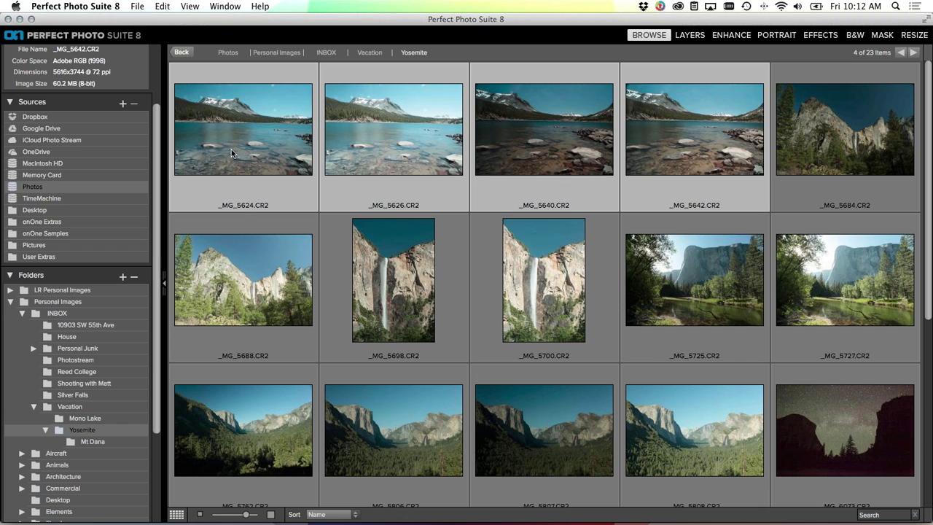
left_click_drag(230, 152, 93, 442)
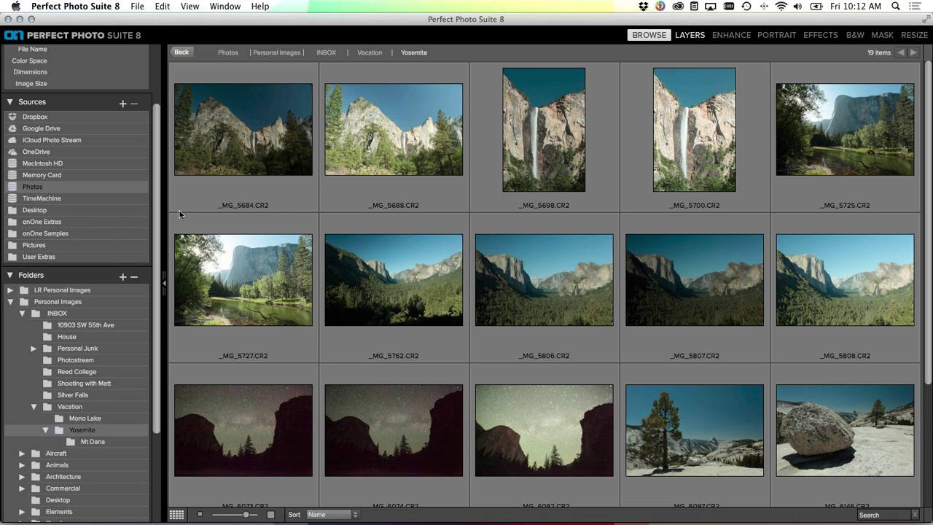
Add a Bridal View Falls subfolder to Yosemite and move _MG_5684.CR2 through _MG_5700.CR2 into it
left_click(123, 278)
type("Bridal View Falls")
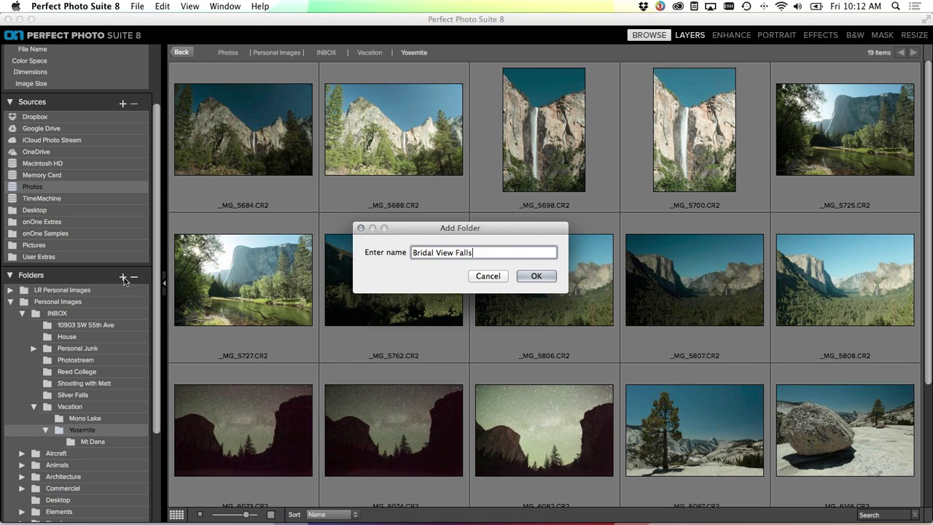
key("Return")
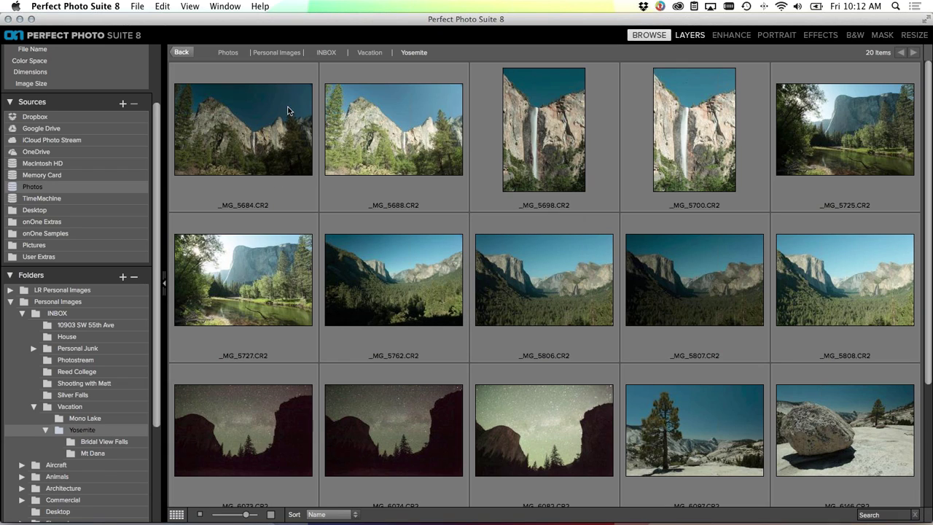
left_click(296, 128)
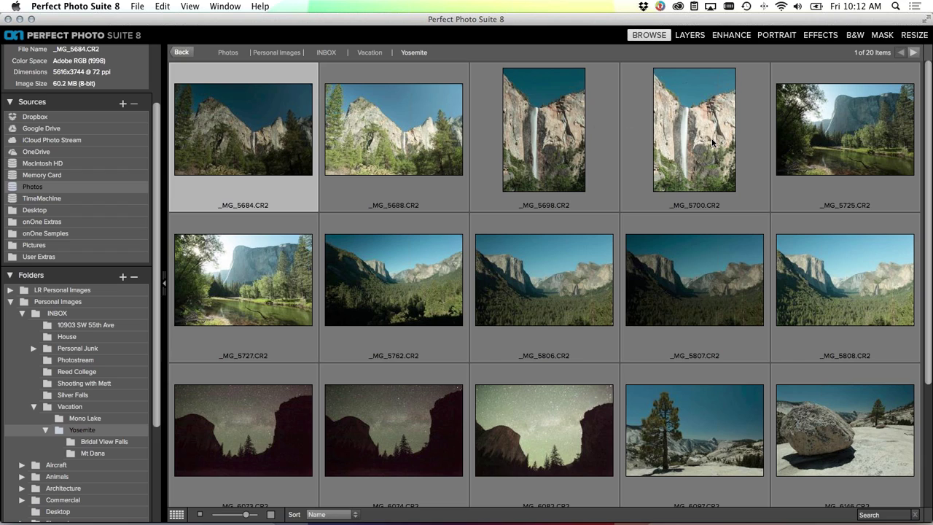
left_click(626, 143, "shift")
left_click_drag(295, 152, 100, 441)
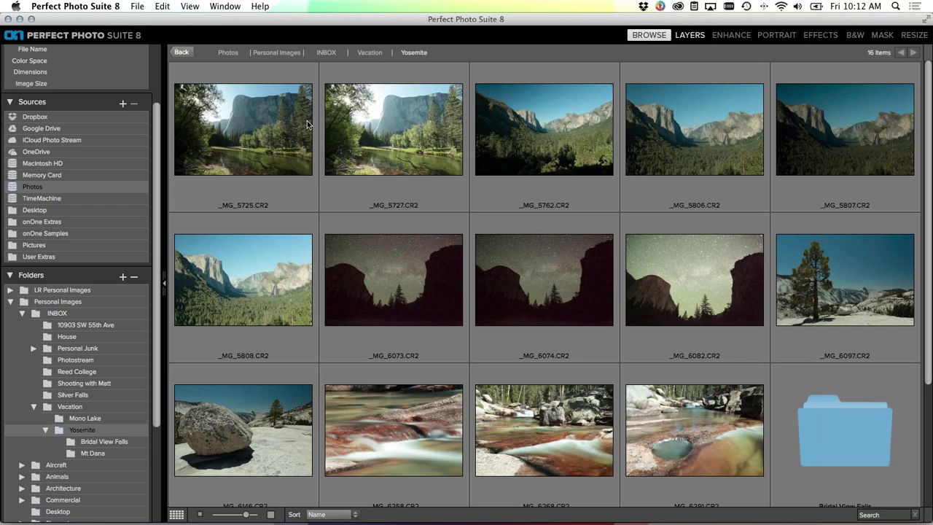
Add an El Cap subfolder to Yosemite and move _MG_5725.CR2 and _MG_5727.CR2 into it
left_click(124, 278)
type("El Cap")
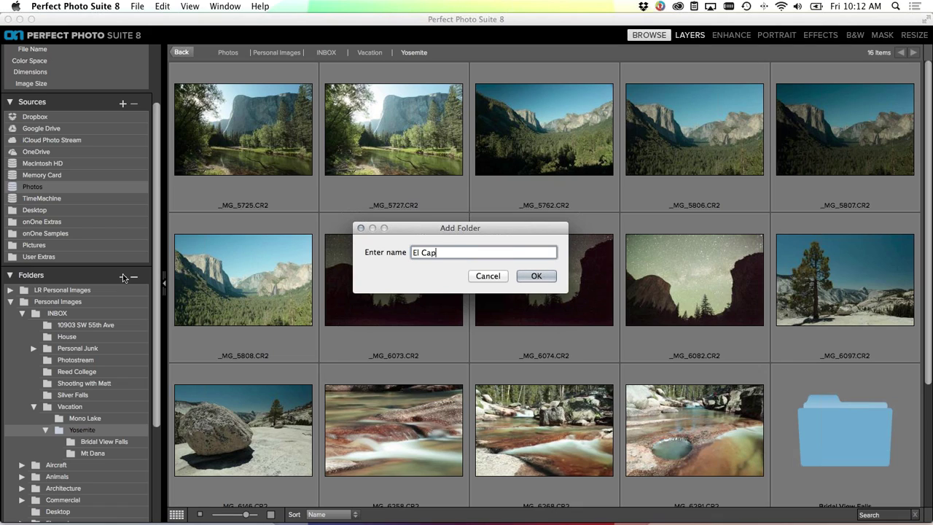
key("Return")
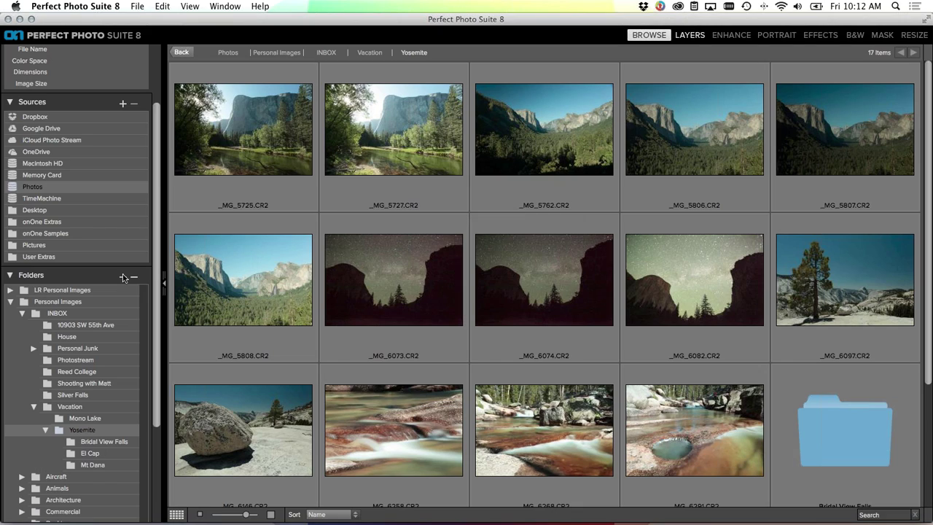
left_click(287, 140)
left_click(377, 143, "shift")
left_click_drag(265, 165, 96, 456)
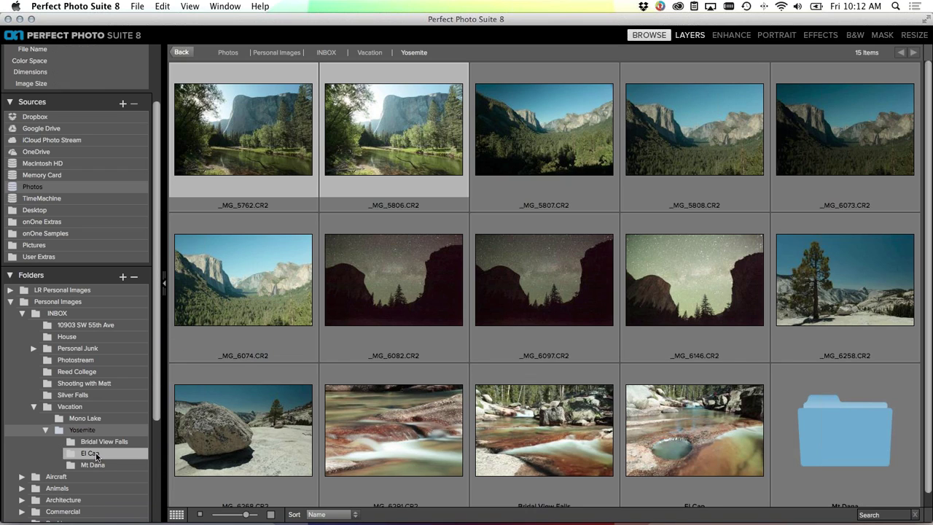
Add a Tunnel View subfolder to Yosemite and move _MG_5762.CR2 through _MG_5808.CR2 into it
left_click(123, 278)
type("Tunnel View")
key("Return")
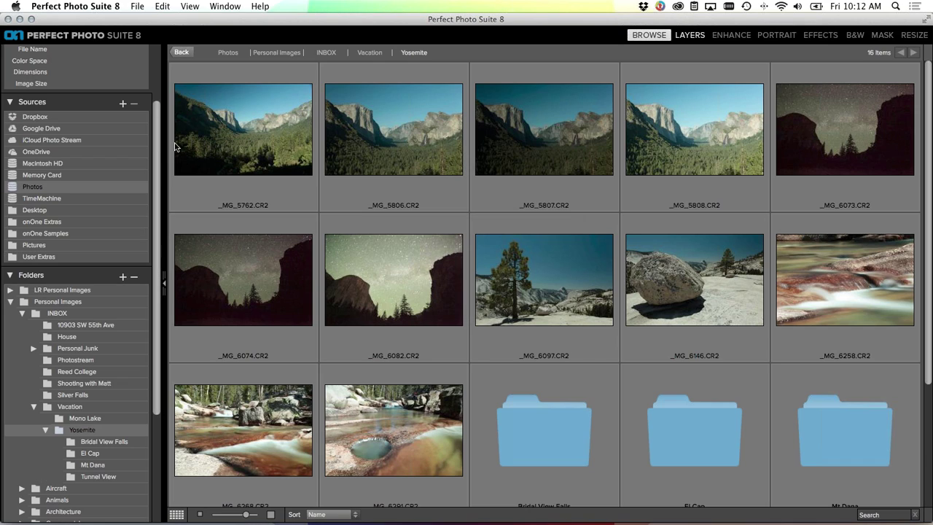
left_click(262, 159)
left_click(704, 173, "shift")
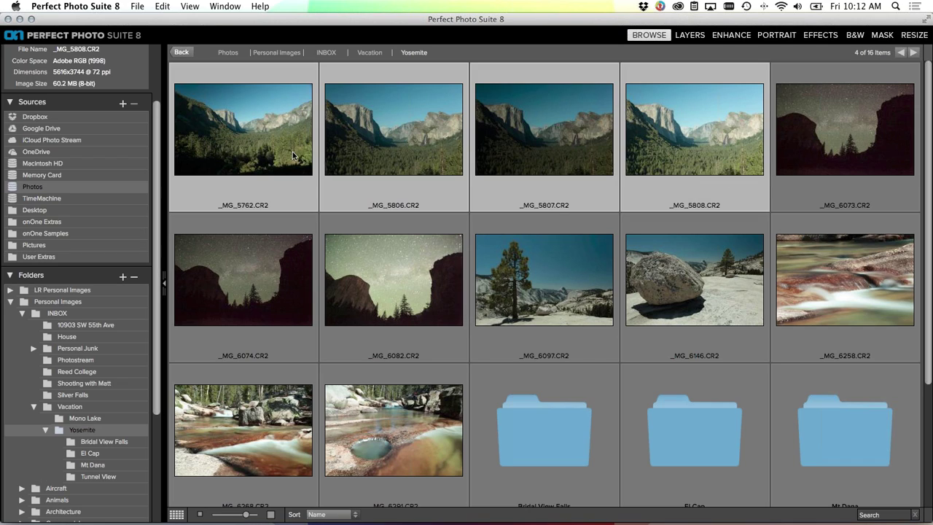
left_click_drag(264, 151, 85, 479)
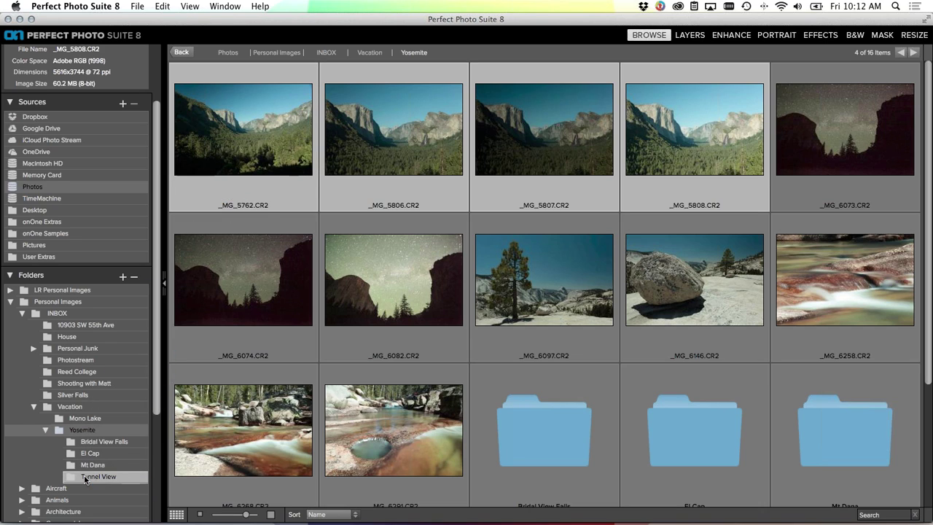
Add a Stars subfolder to Yosemite and move the night-sky photos _MG_6073.CR2 through _MG_6082.CR2 into it
left_click(123, 278)
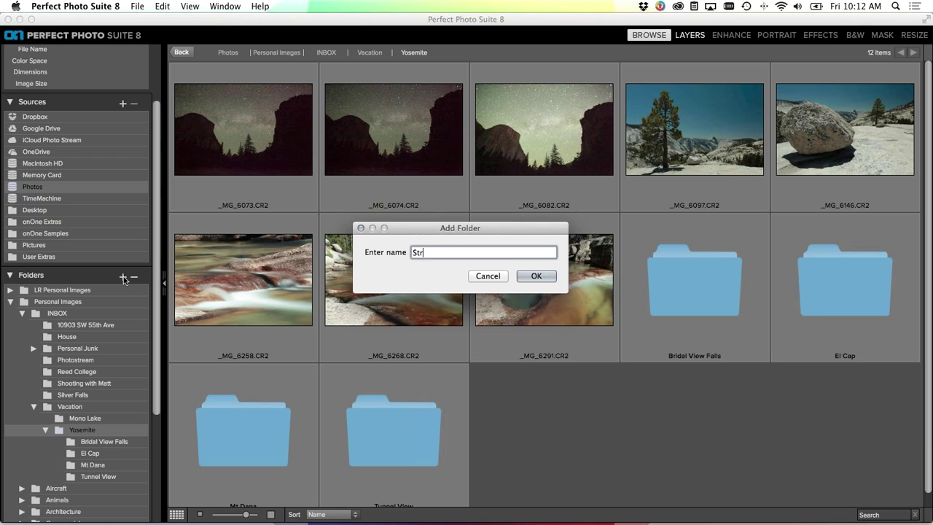
type("rs")
key("BackSpace")
key("BackSpace")
type("ars")
key("Return")
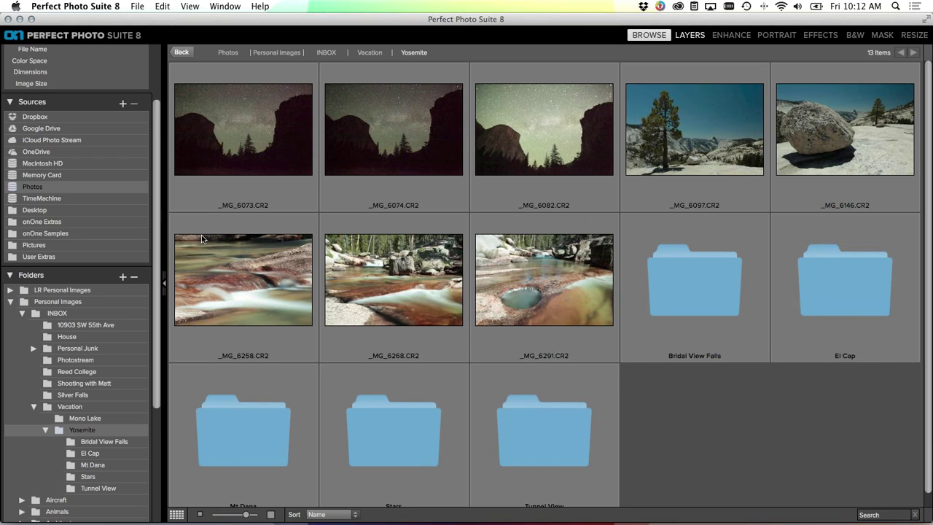
left_click(240, 140)
left_click(573, 159, "shift")
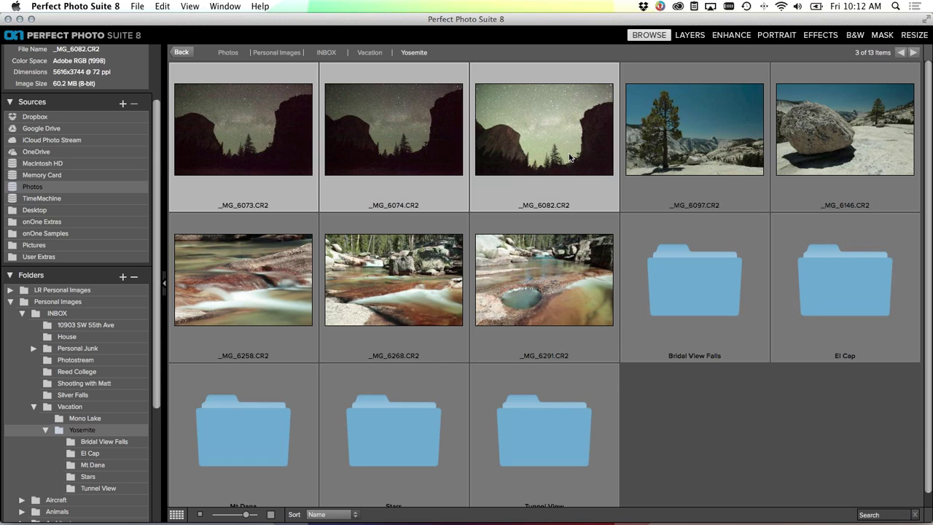
left_click_drag(245, 154, 112, 471)
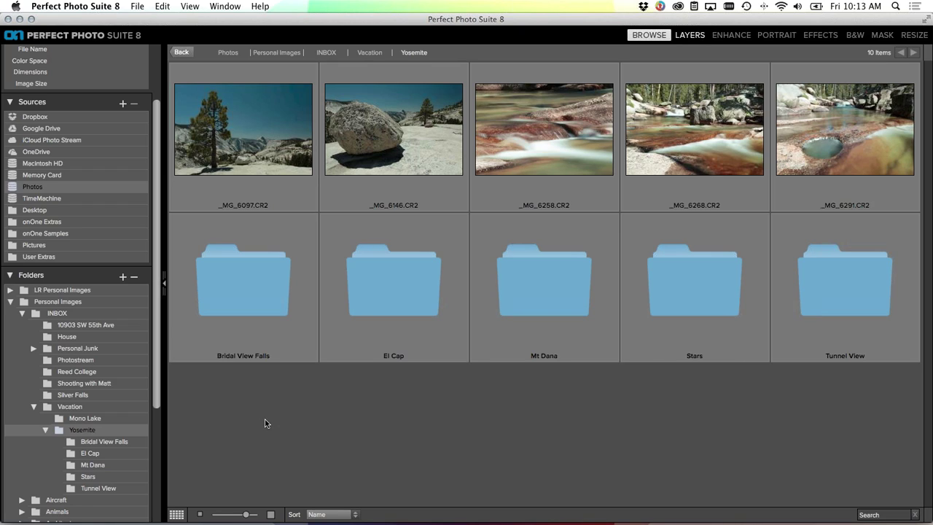
Add an Olmsted Point subfolder to Yosemite and move _MG_6097.CR2 and _MG_6146.CR2 into it
right_click(333, 396)
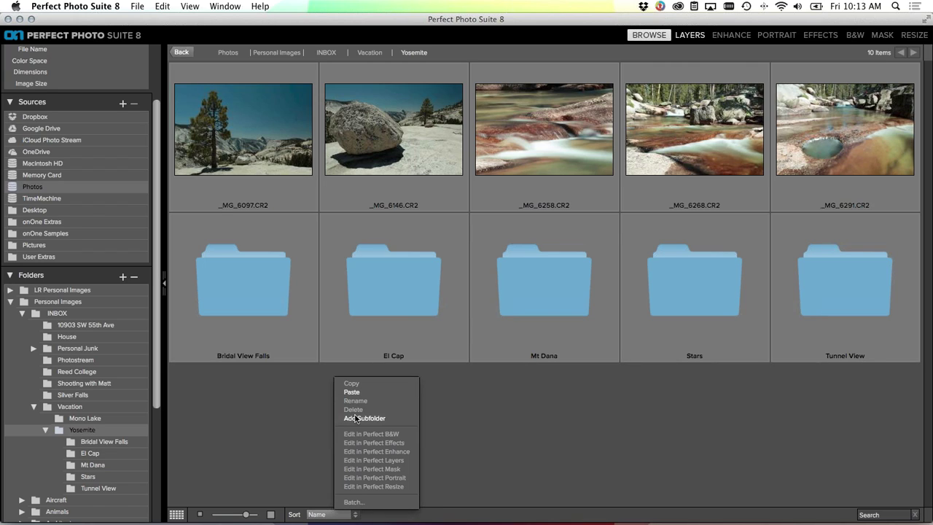
left_click(356, 418)
type("Olmsted Point")
key("Return")
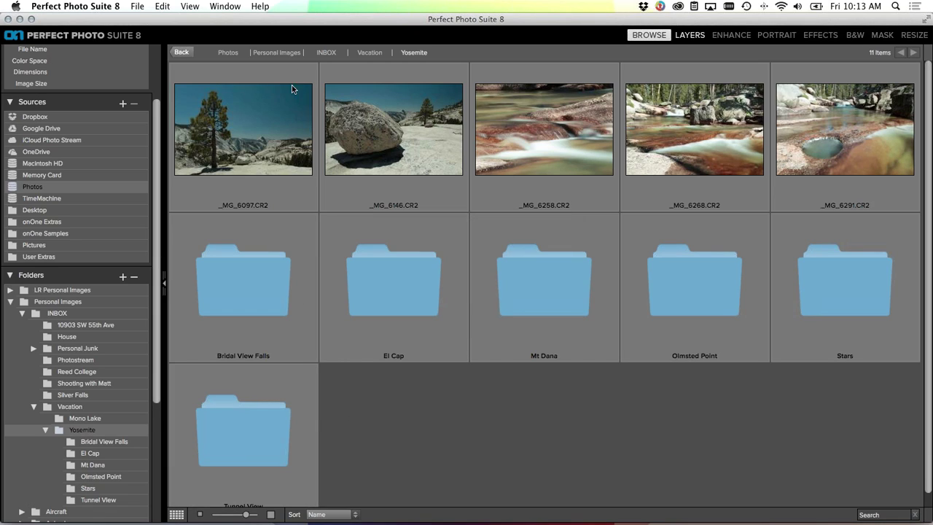
left_click(293, 124)
key("shift+Right")
left_click_drag(278, 129, 225, 397)
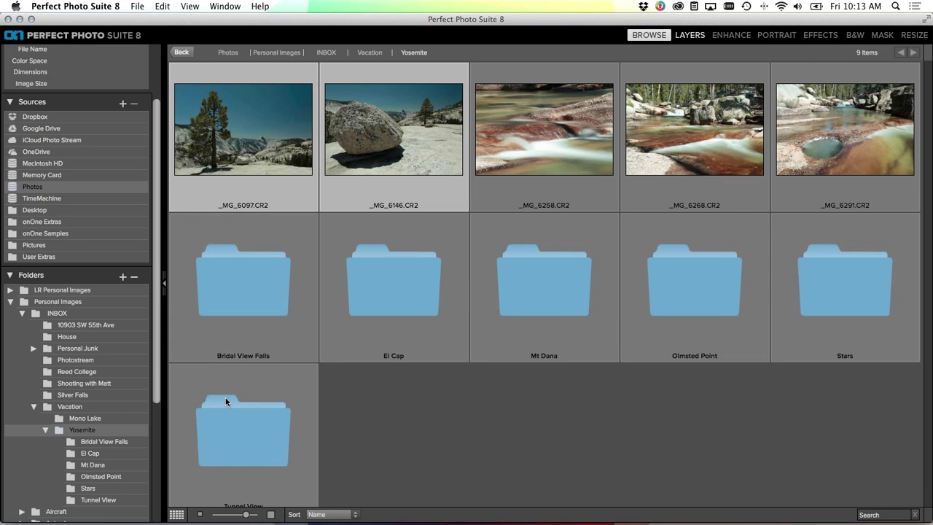
Add a subfolder named Tenaya Creek to the Yosemite folder
right_click(332, 373)
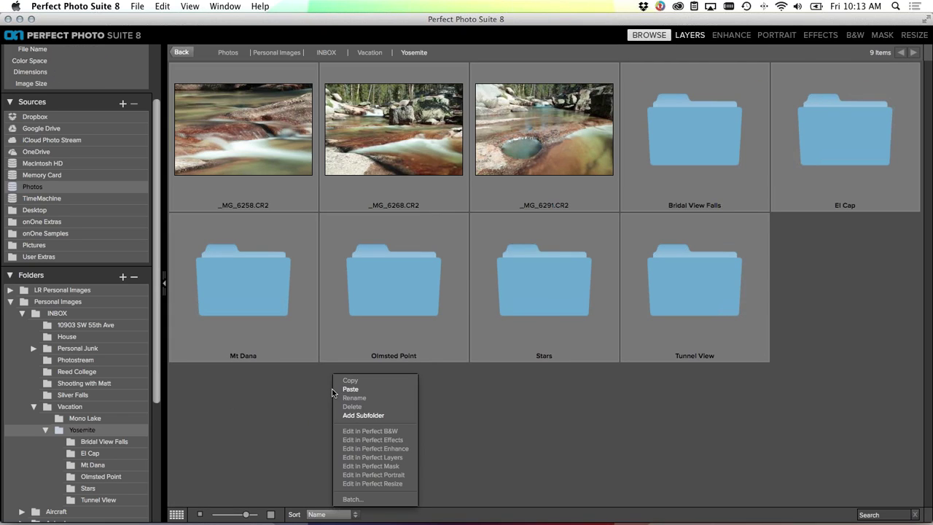
left_click(356, 416)
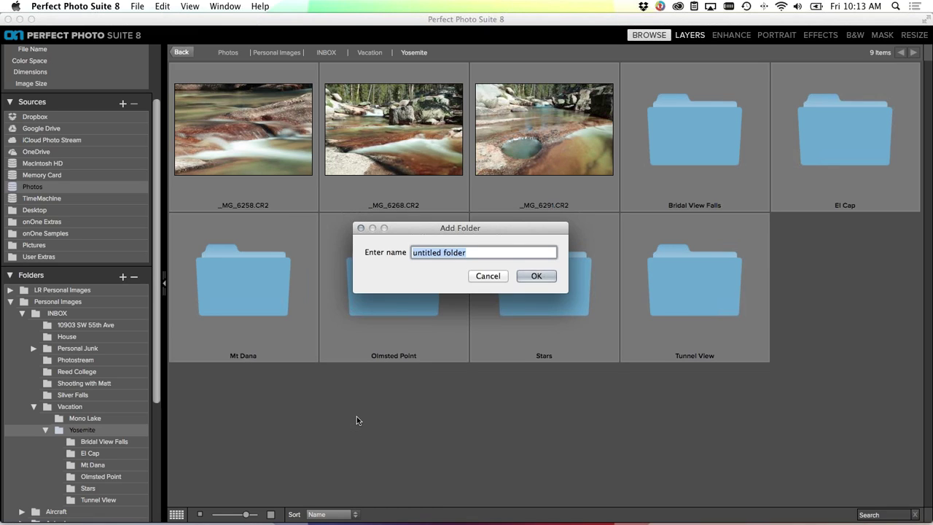
type("Te")
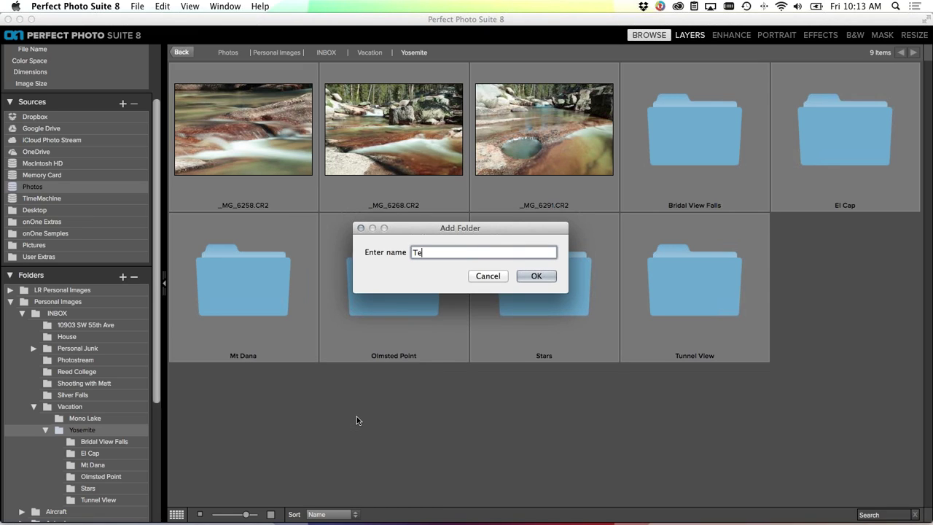
type("naya Creek")
left_click(538, 276)
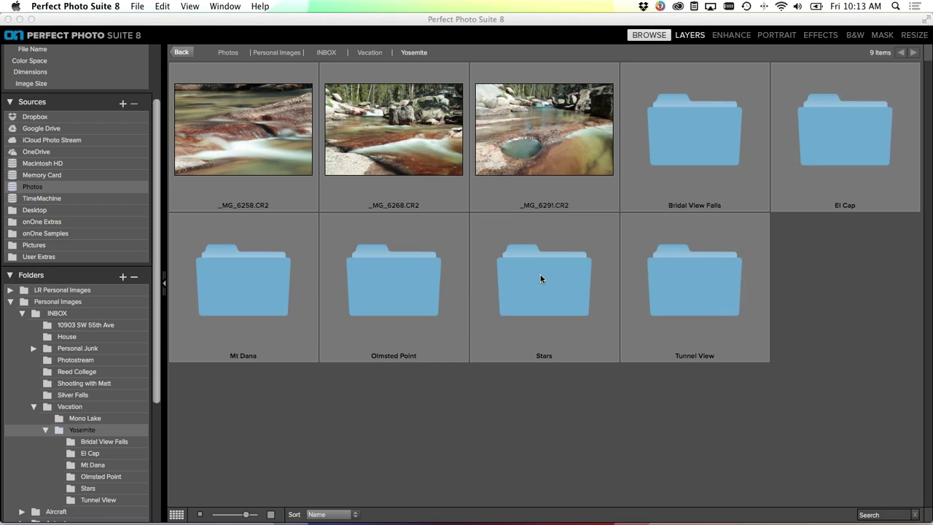
Move _MG_6258.CR2, _MG_6268.CR2 and _MG_6291.CR2 into the Tenaya Creek folder
left_click(552, 163)
left_click(271, 159, "shift")
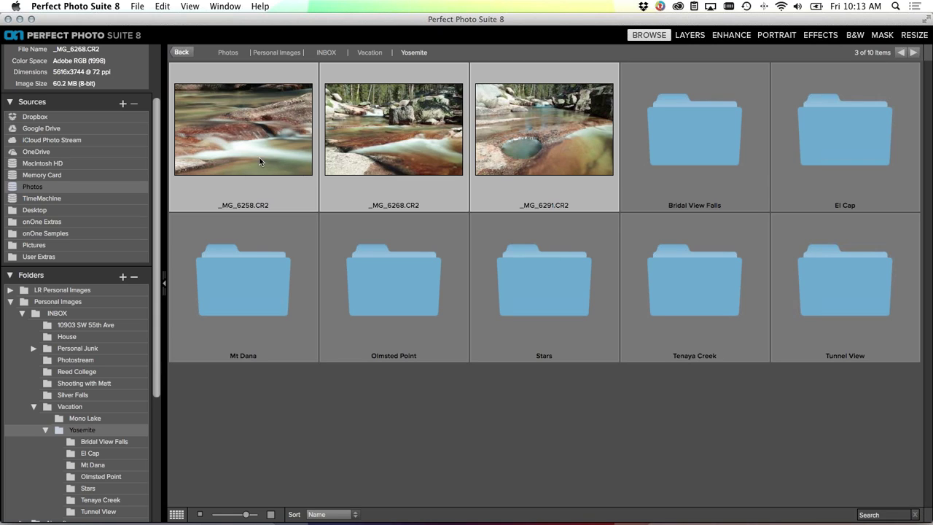
left_click_drag(577, 160, 638, 250)
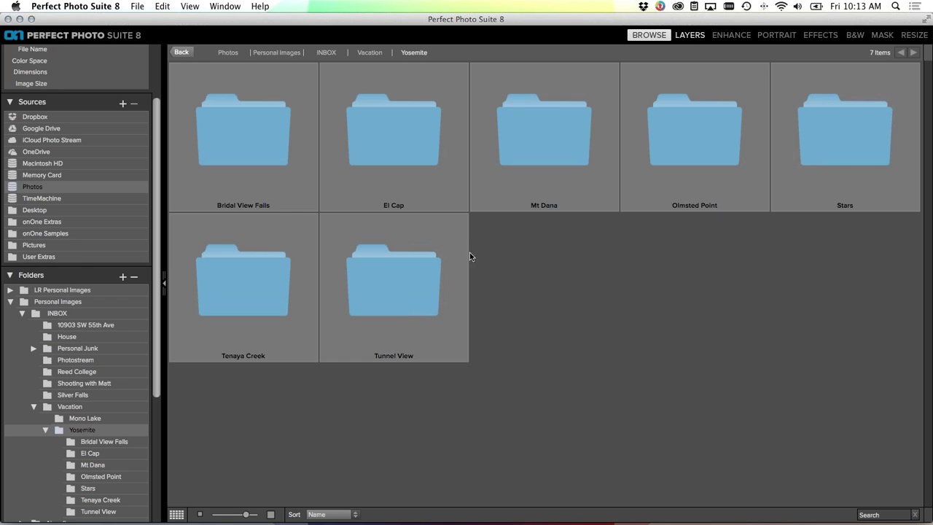
scroll(154, 354, "down", 3)
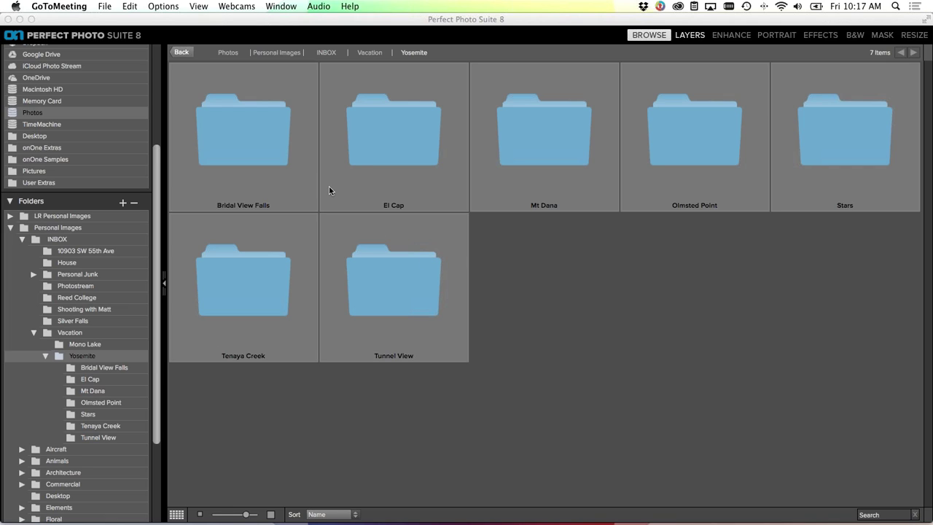
Open the Stars folder and compare its three night-sky photos one after another in single-image view, then return to the thumbnails
left_click(563, 250)
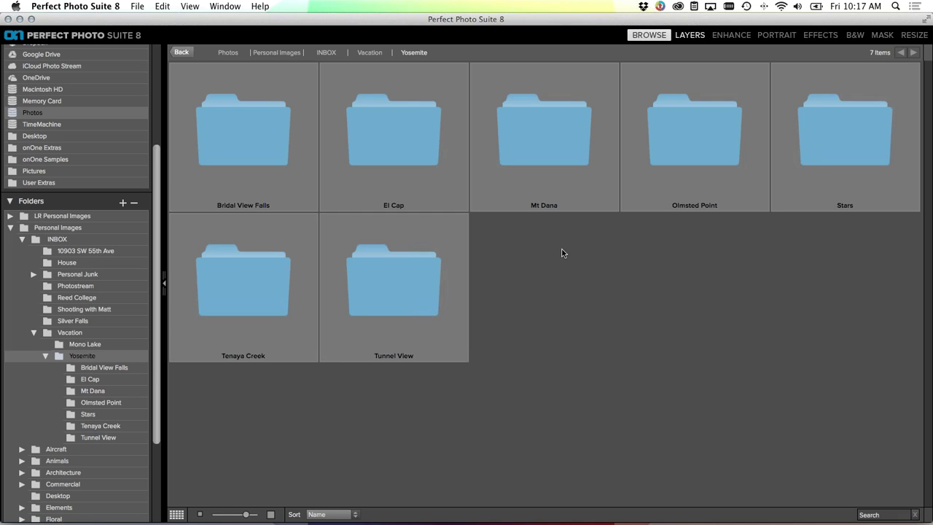
double_click(863, 144)
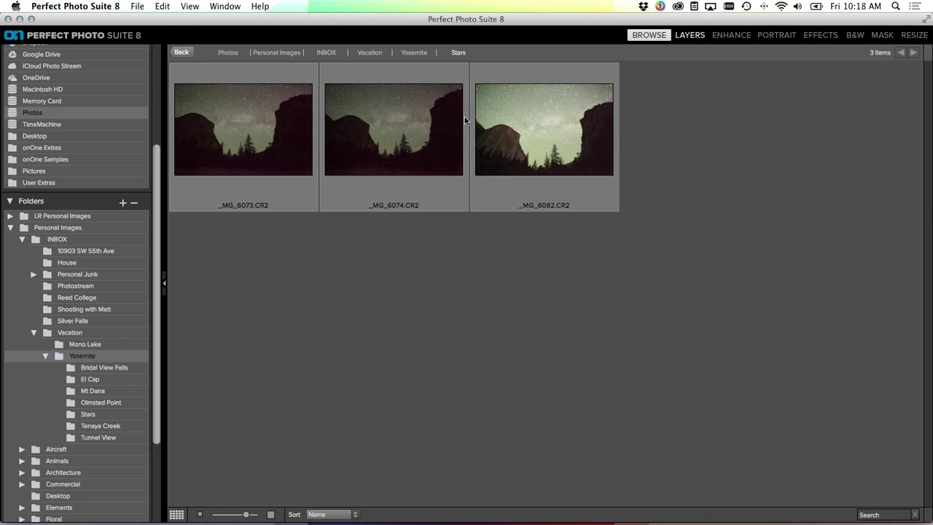
left_click(250, 140)
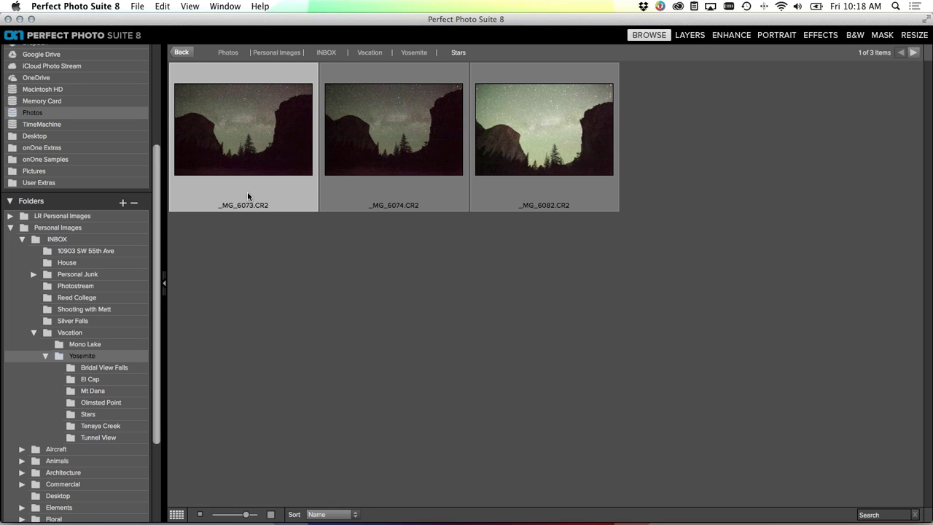
left_click(491, 184, "shift")
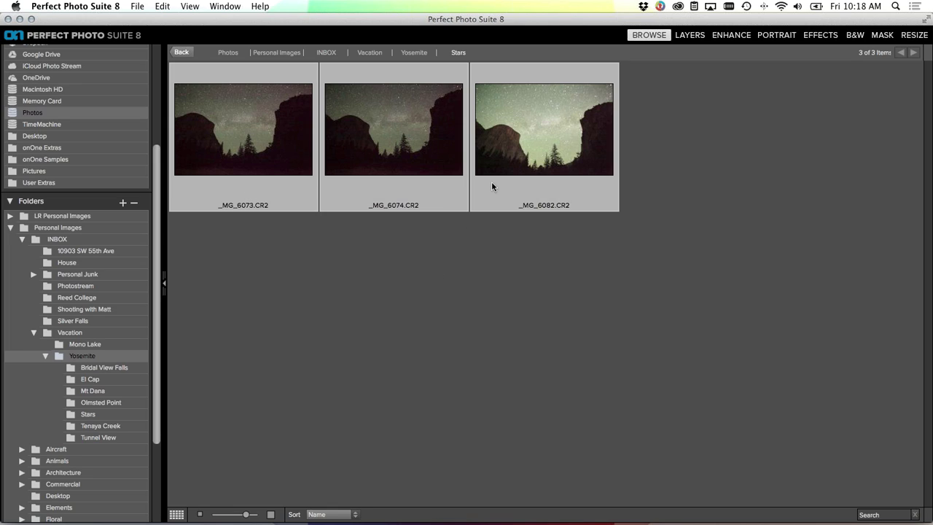
left_click(177, 516)
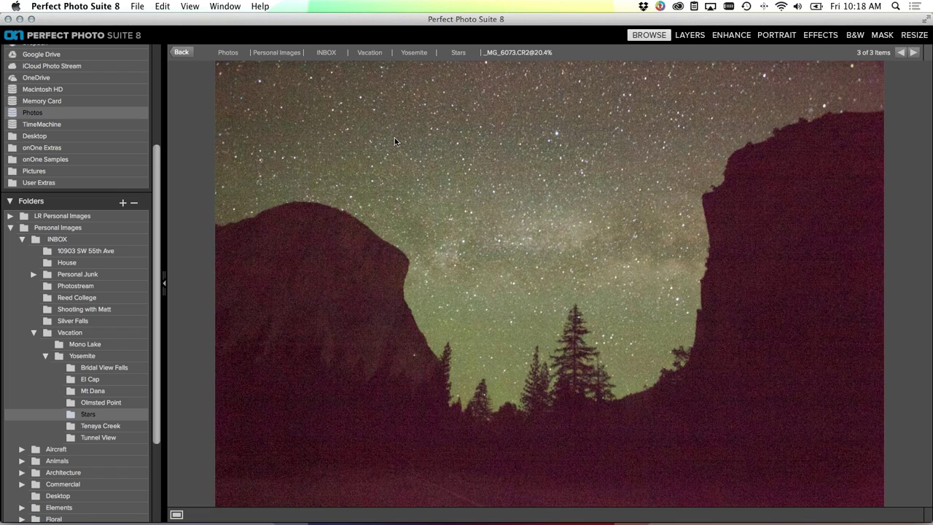
key("Right")
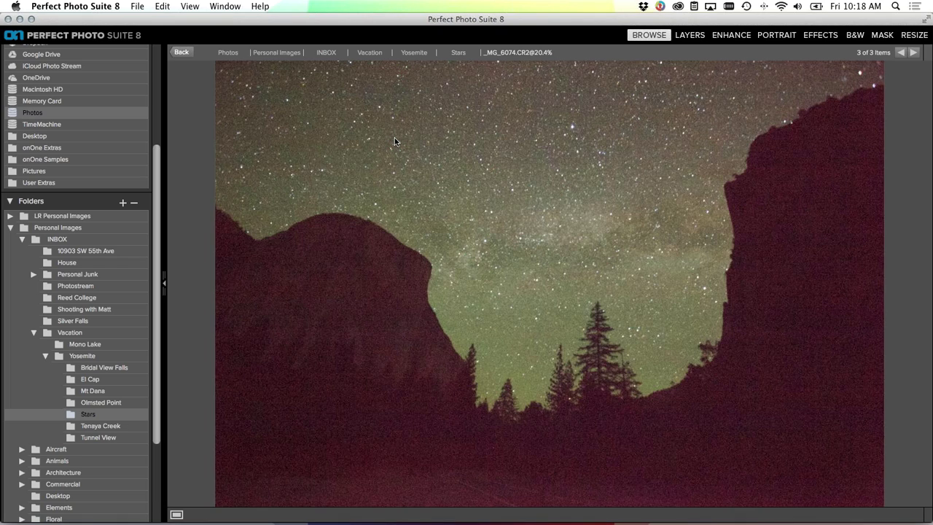
key("Right")
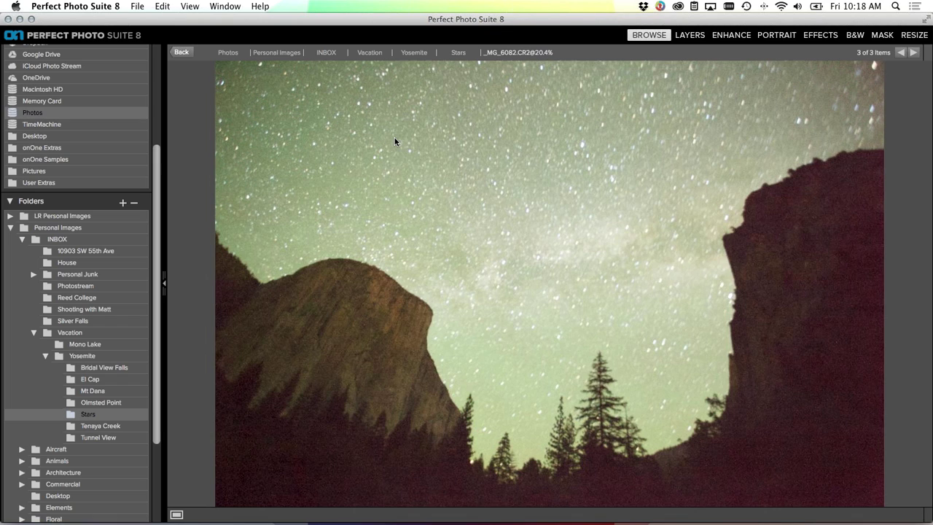
key("Left")
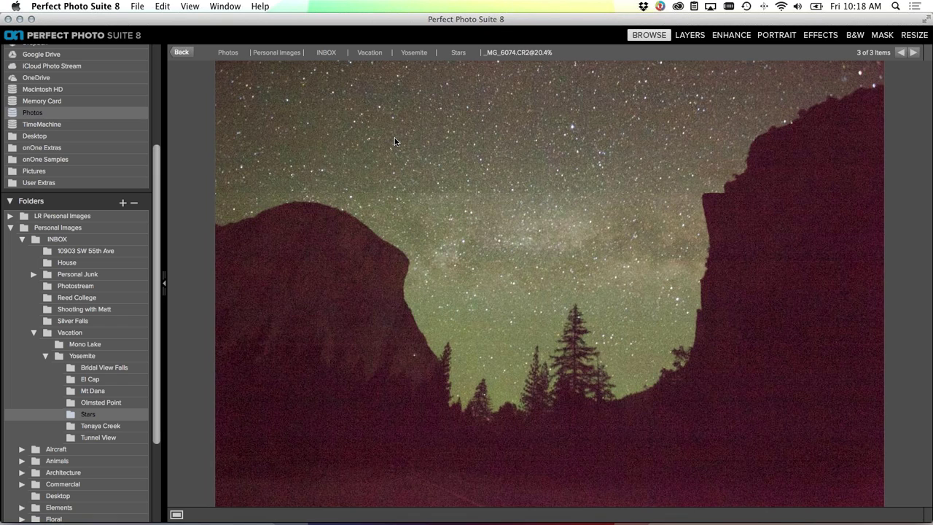
key("Left")
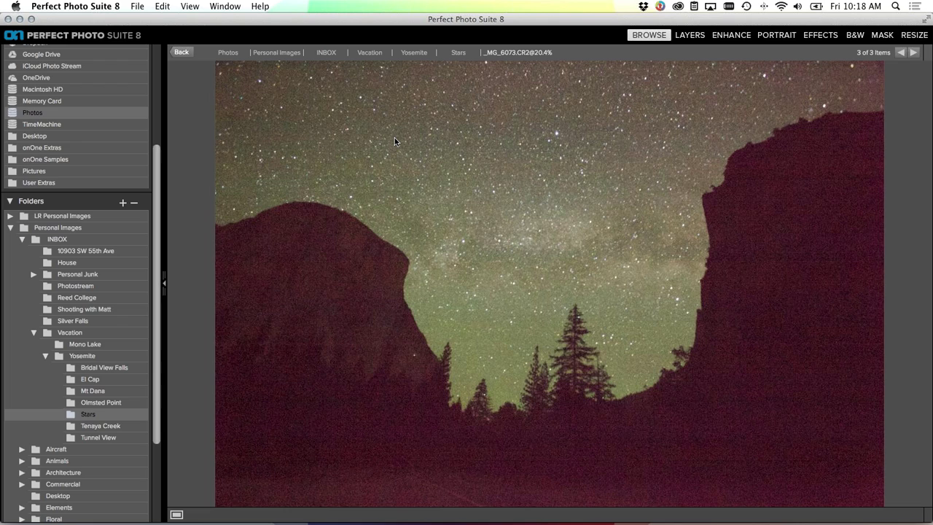
key("Right")
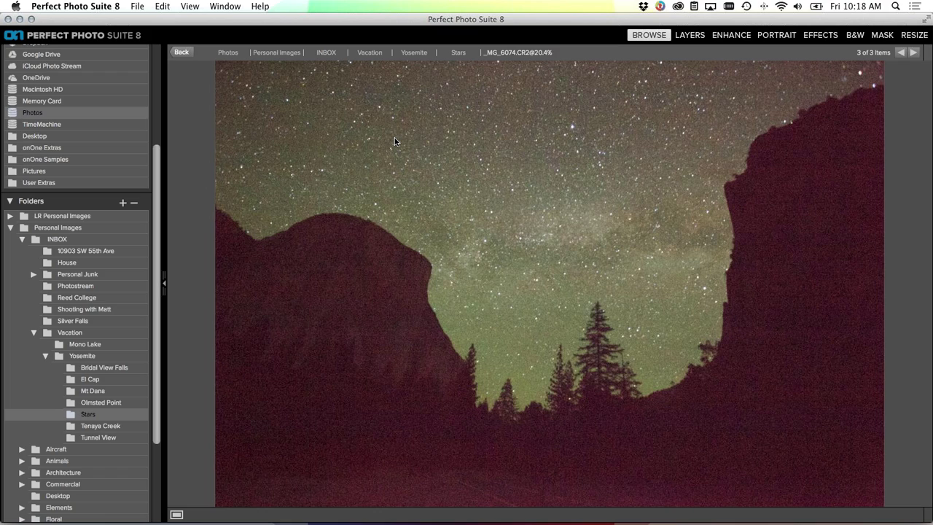
double_click(454, 210)
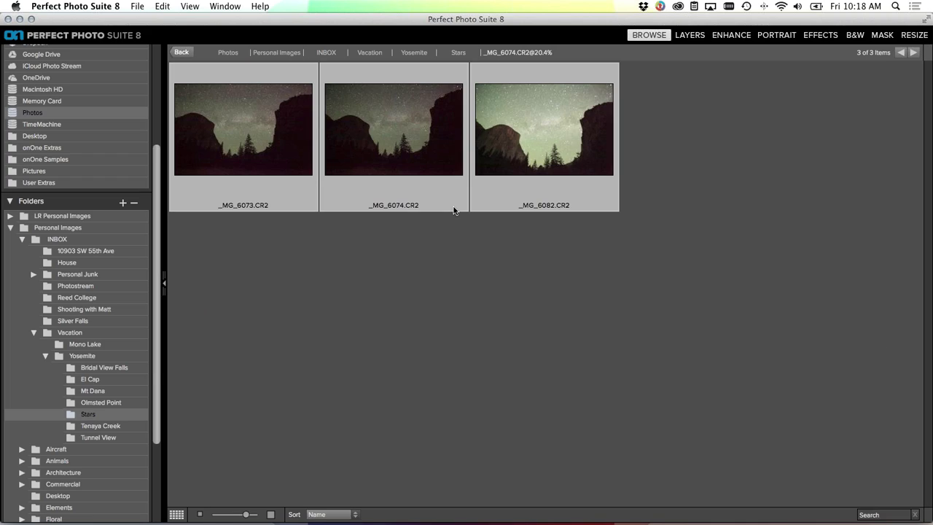
left_click(367, 233)
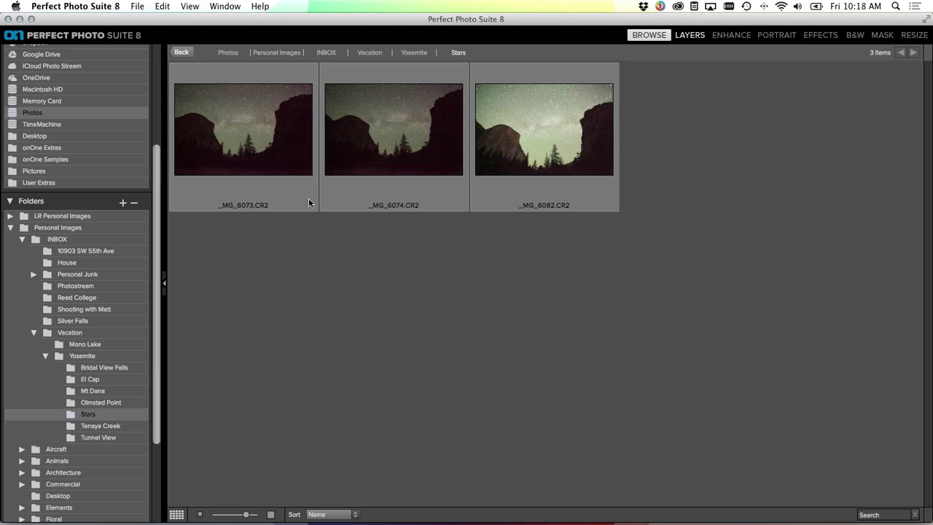
Compare all three Stars photos again in single-image view and narrow the selection down to _MG_6074.CR2
left_click(262, 168)
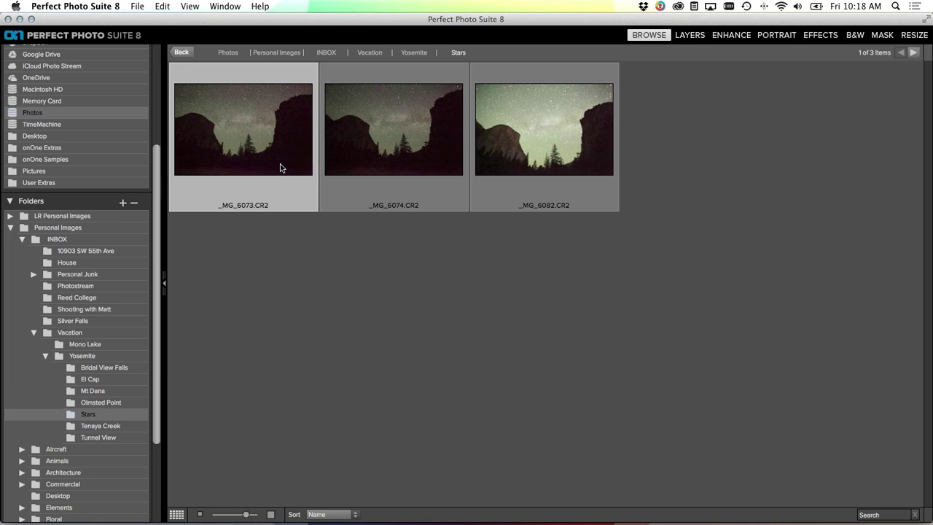
left_click(530, 155, "shift")
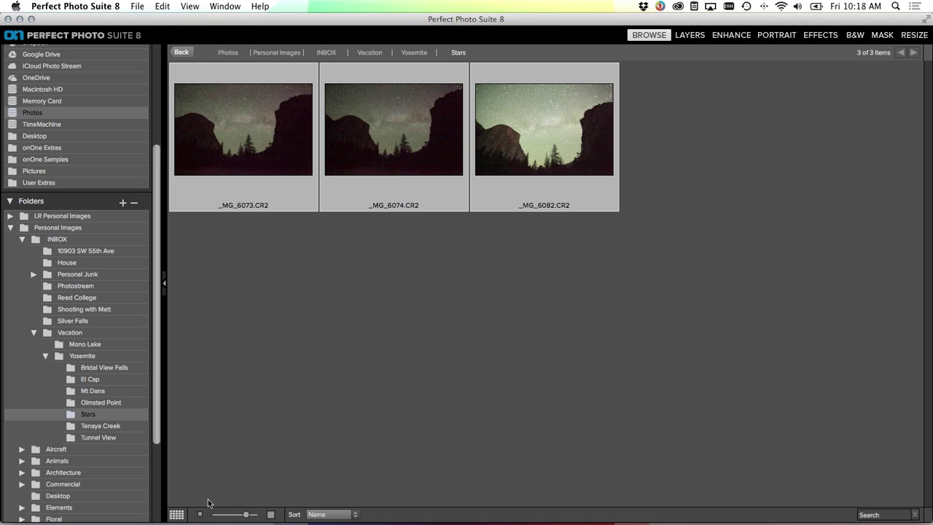
left_click(180, 514)
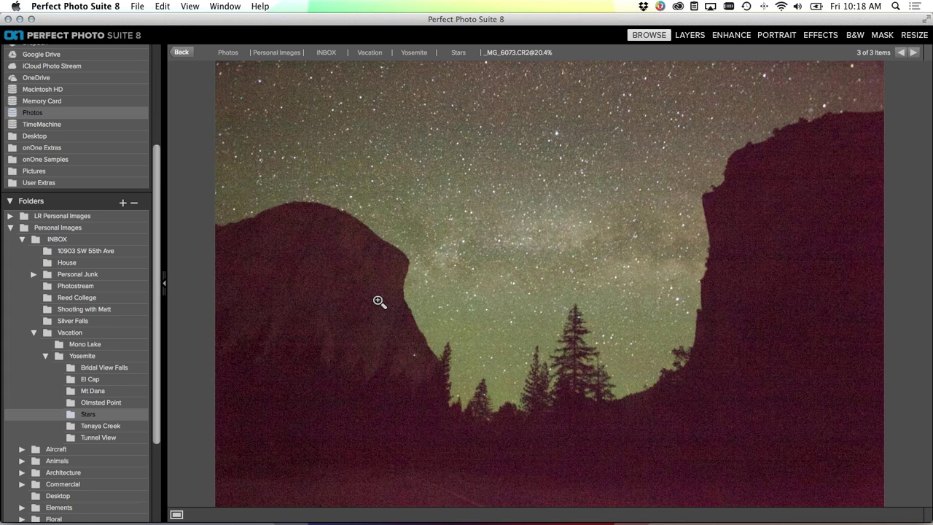
key("Right")
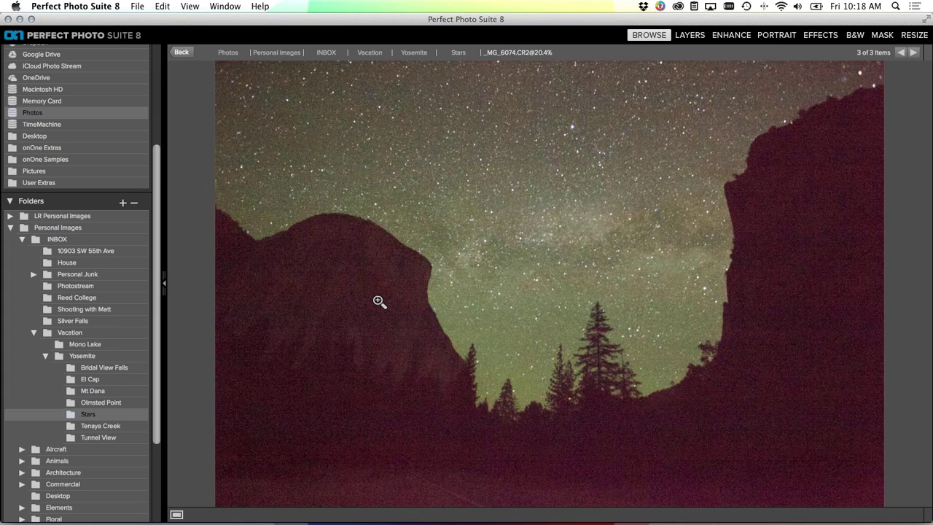
key("Left")
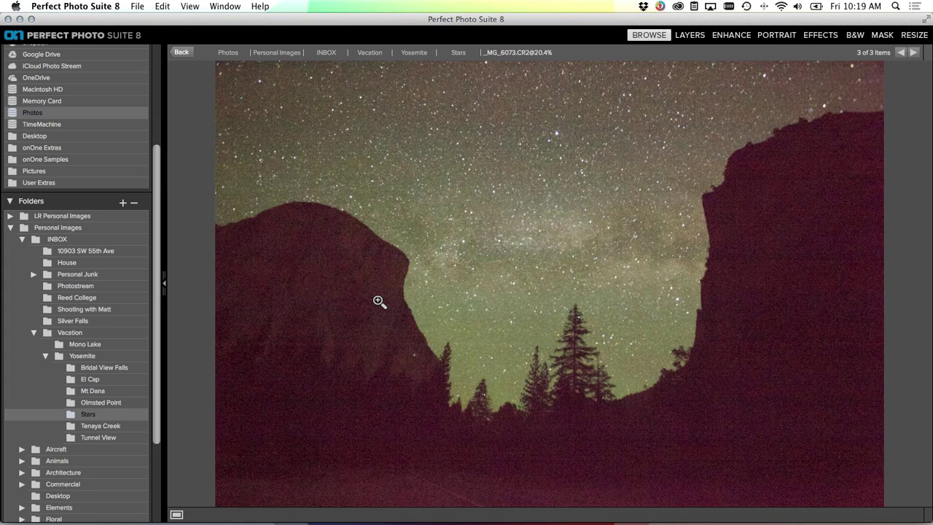
key("Left")
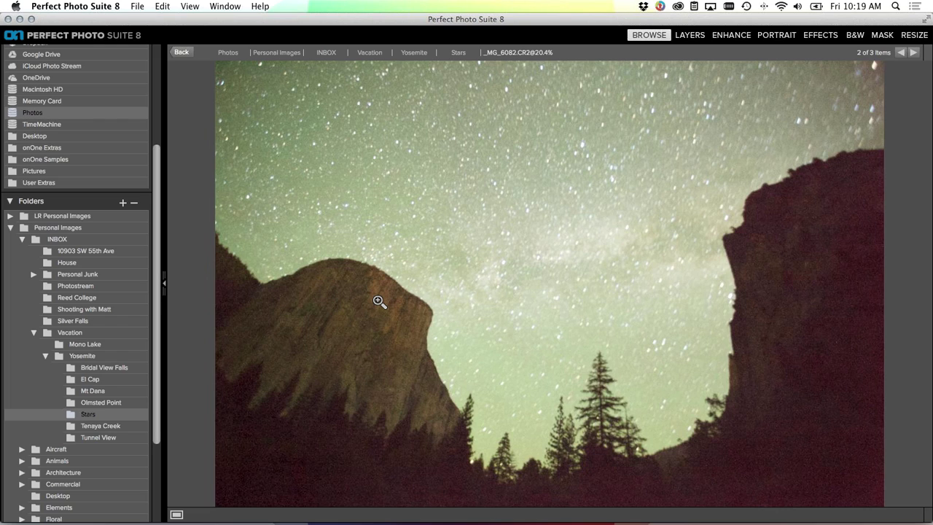
key("Left")
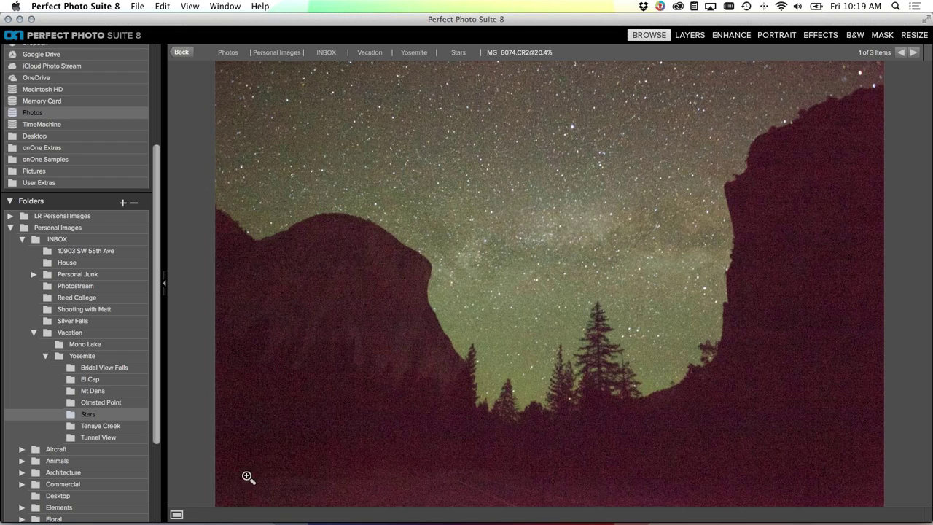
left_click(176, 516)
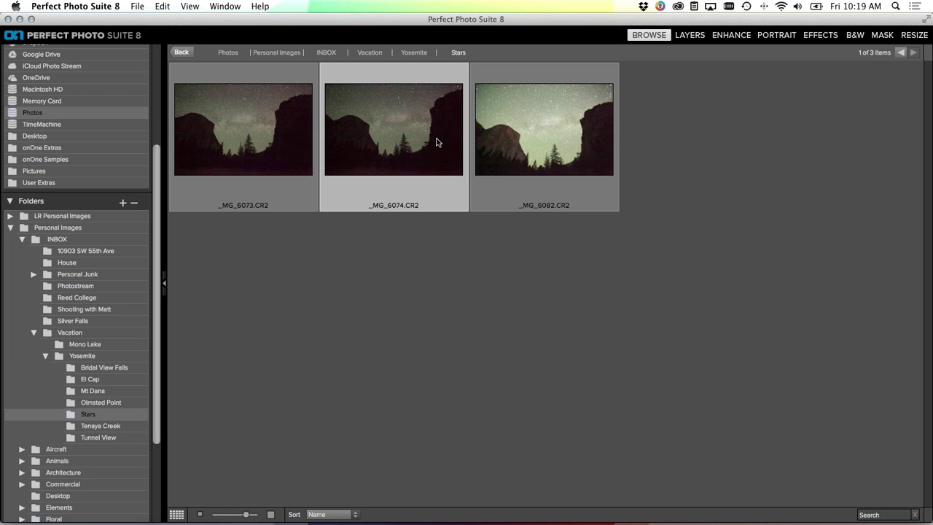
Delete _MG_6073.CR2 and _MG_6082.CR2 from the Stars folder and select the remaining photo
left_click(560, 156)
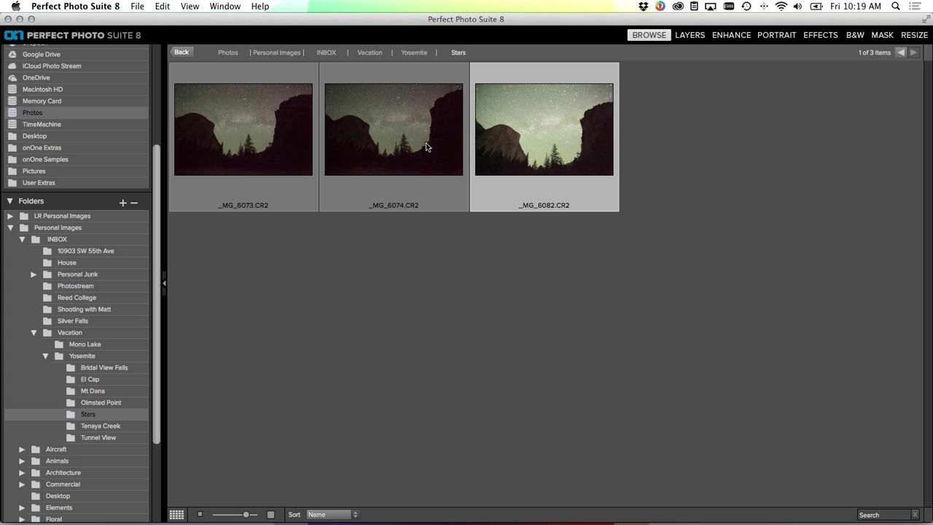
left_click(239, 129, "super")
key("Delete")
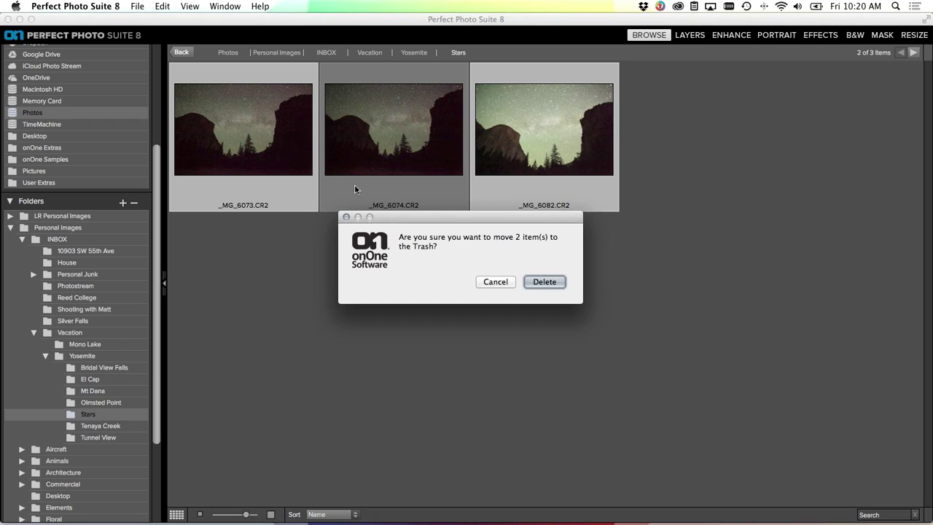
left_click(544, 282)
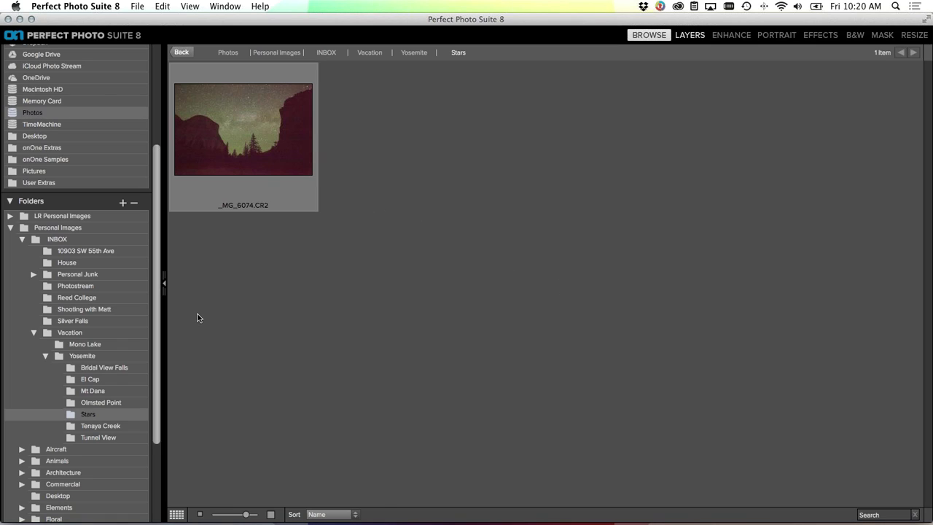
left_click(236, 125)
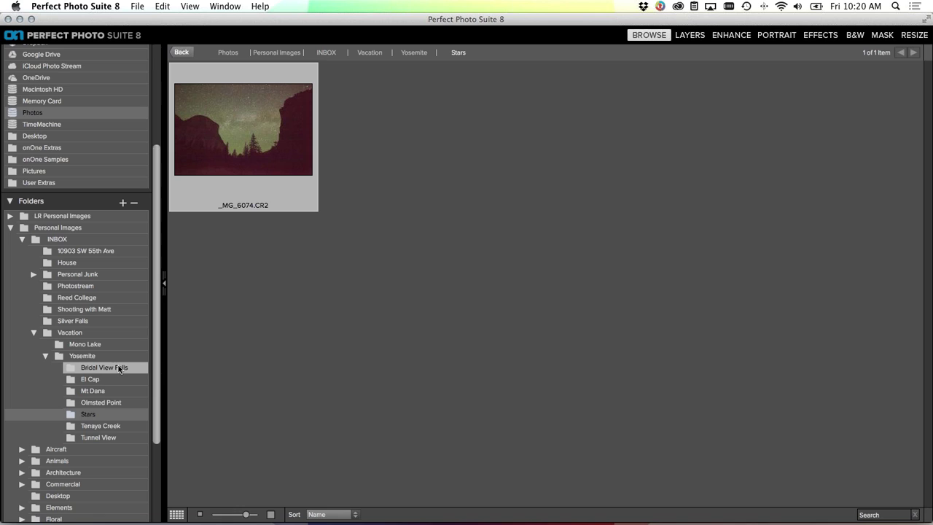
Open the two vertical waterfall photos, _MG_5698.CR2 and _MG_5700.CR2, from Bridal View Falls for single-image comparison, with the photo info in view
left_click(75, 373)
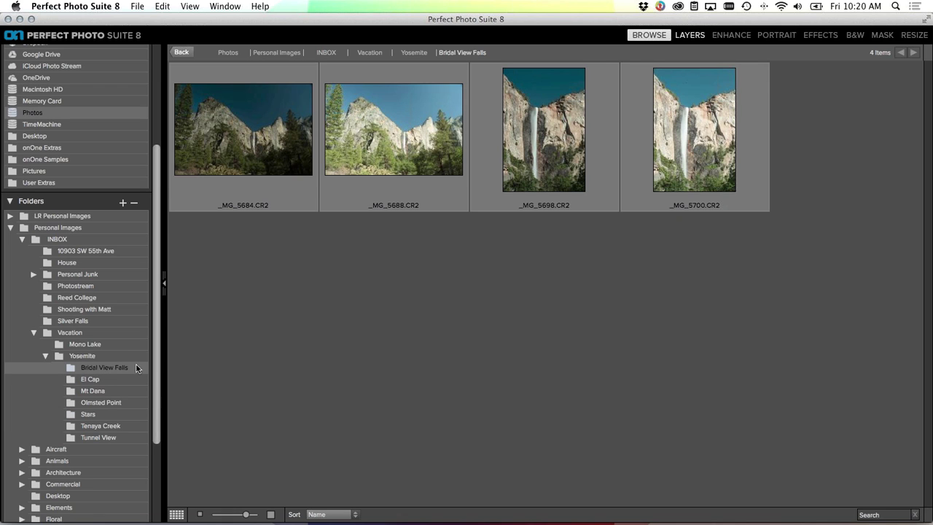
left_click(564, 158)
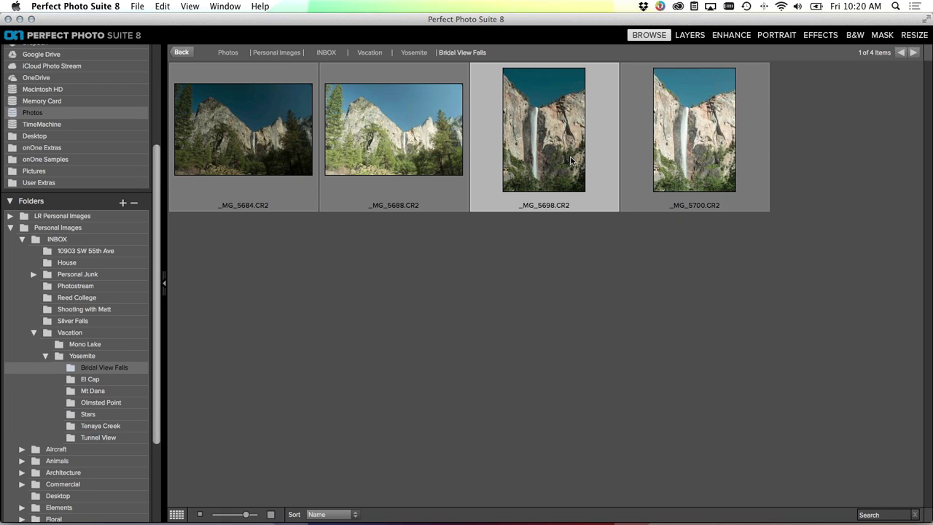
left_click_drag(154, 231, 154, 130)
left_click(693, 164, "super")
left_click(182, 515)
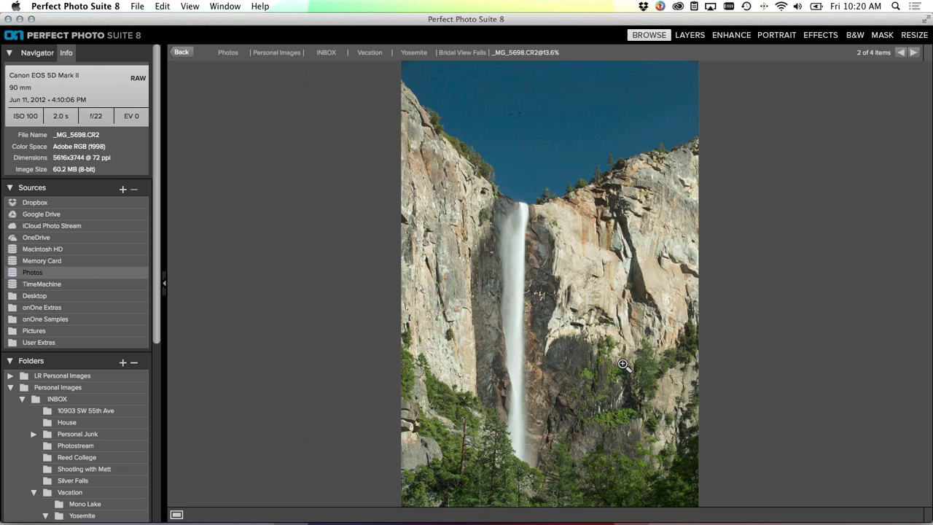
Compare the two waterfall photos at 100% zoom around the top of the falls, using the Navigator to position the view
left_click(521, 268)
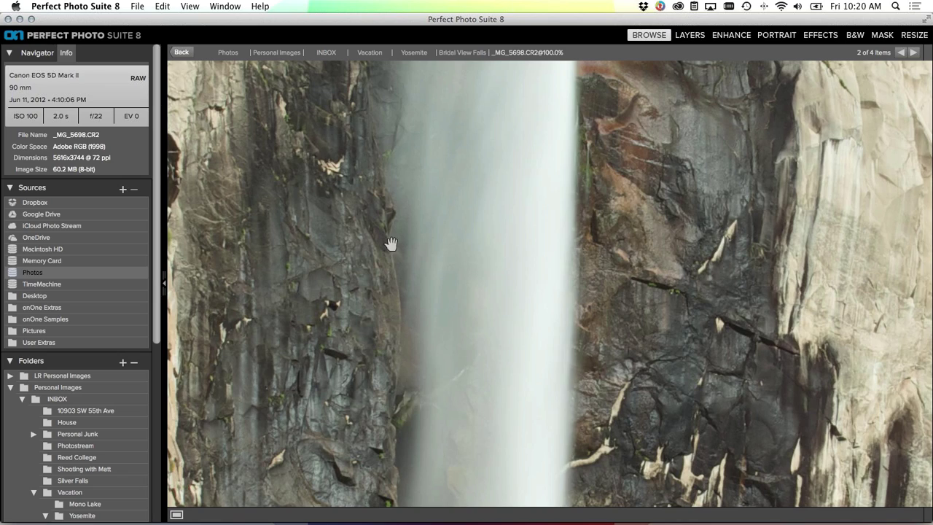
left_click(37, 54)
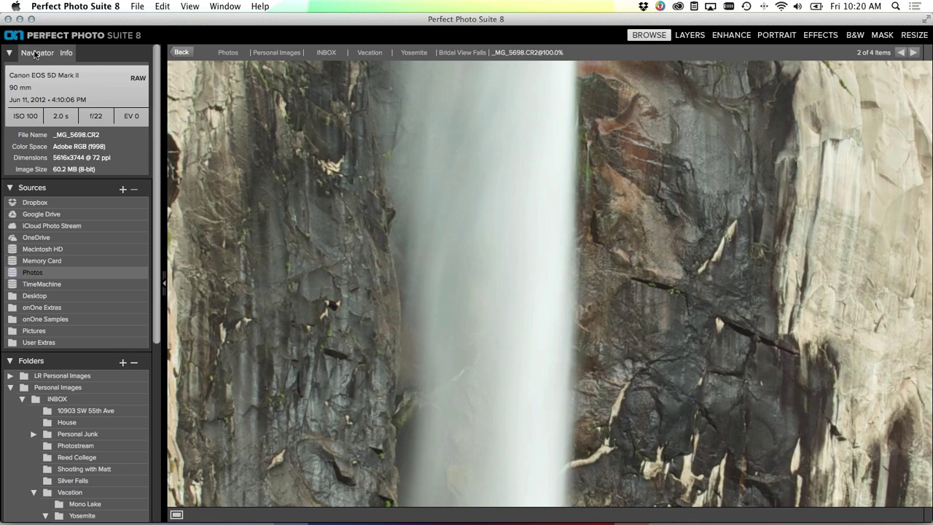
left_click_drag(74, 108, 69, 100)
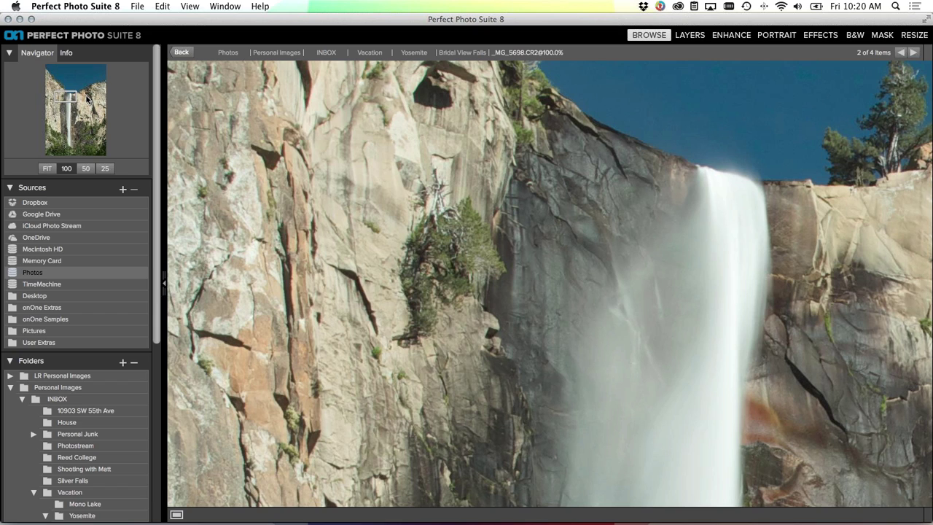
key("Right")
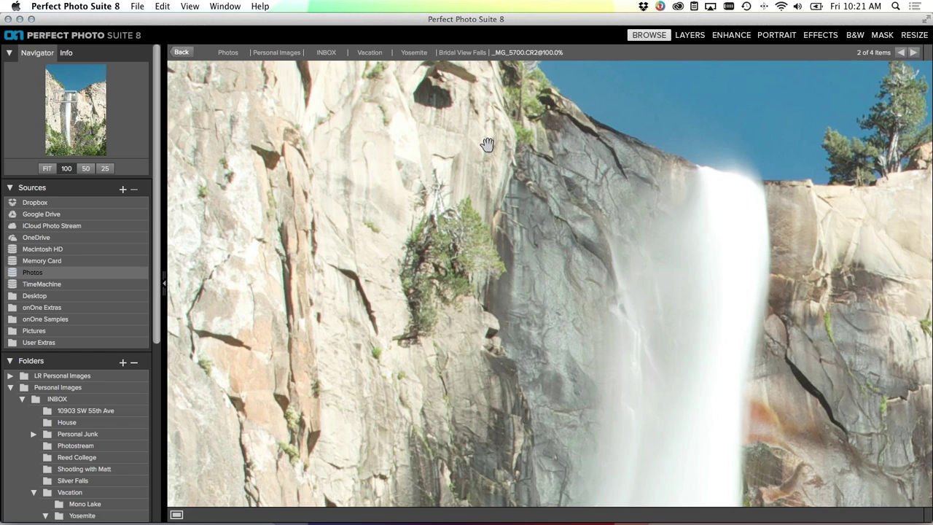
key("Left")
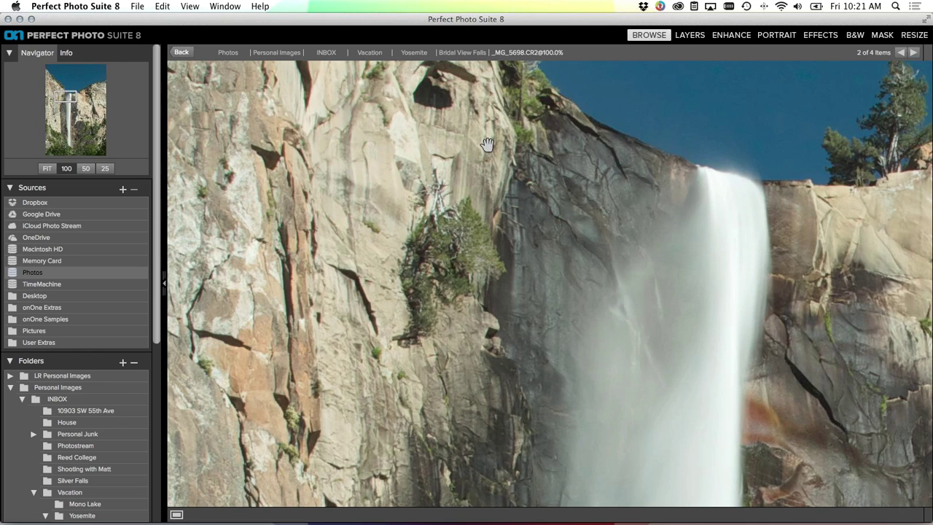
Compare the two waterfall photos at 100% around the cliff-top trees and the middle of the falls, and return to the Bridal View Falls thumbnails
key("Right")
key("Left")
left_click_drag(76, 101, 91, 95)
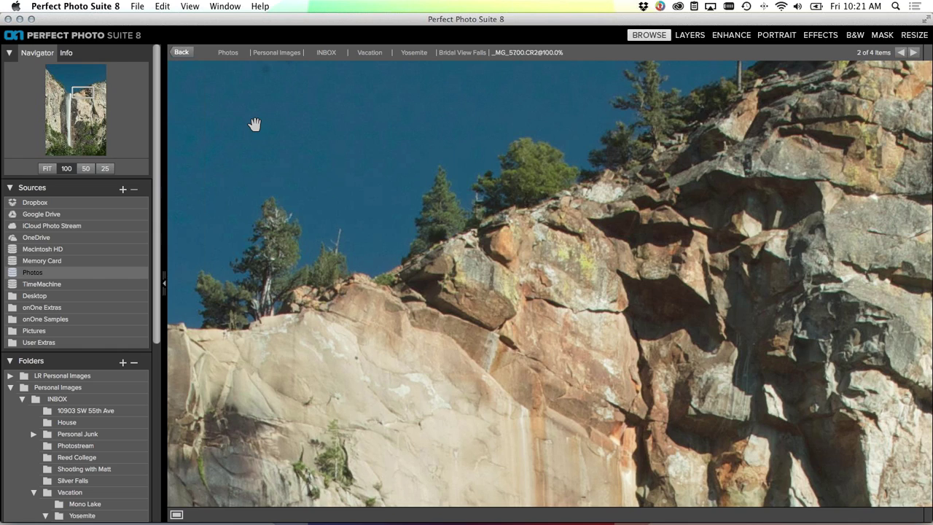
key("Right")
key("Left")
left_click_drag(76, 103, 61, 109)
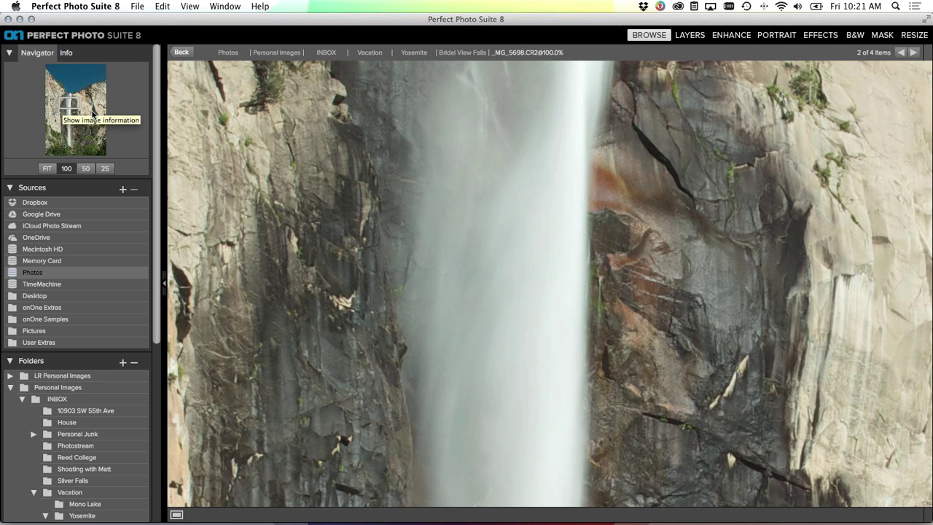
key("Right")
key("Left")
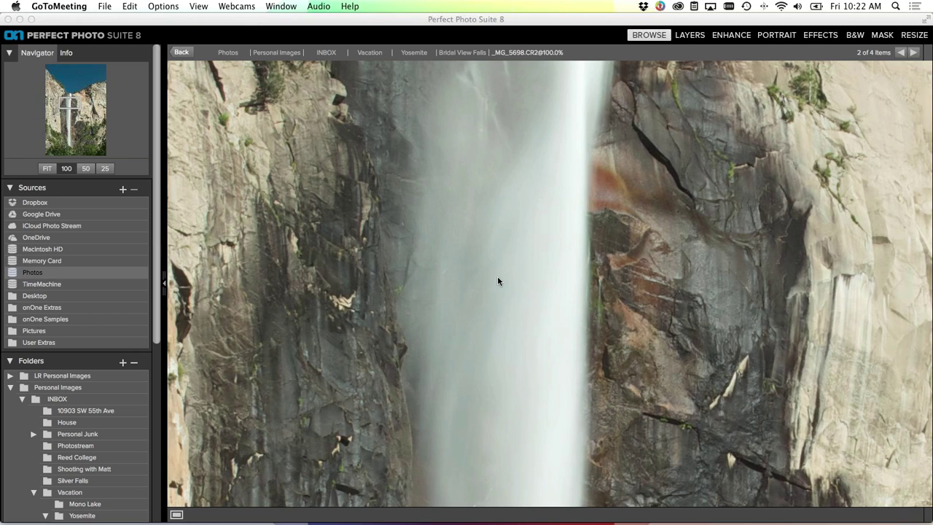
left_click(471, 211)
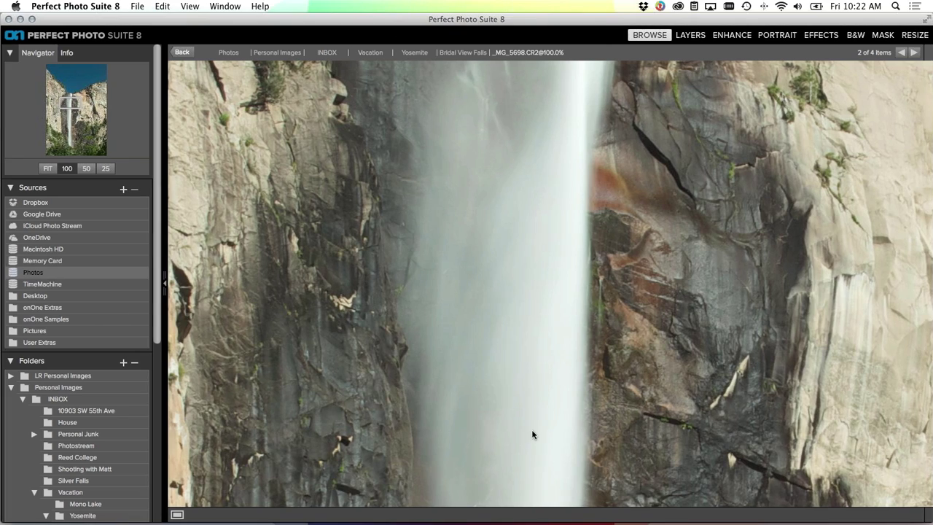
double_click(426, 285)
left_click(431, 289)
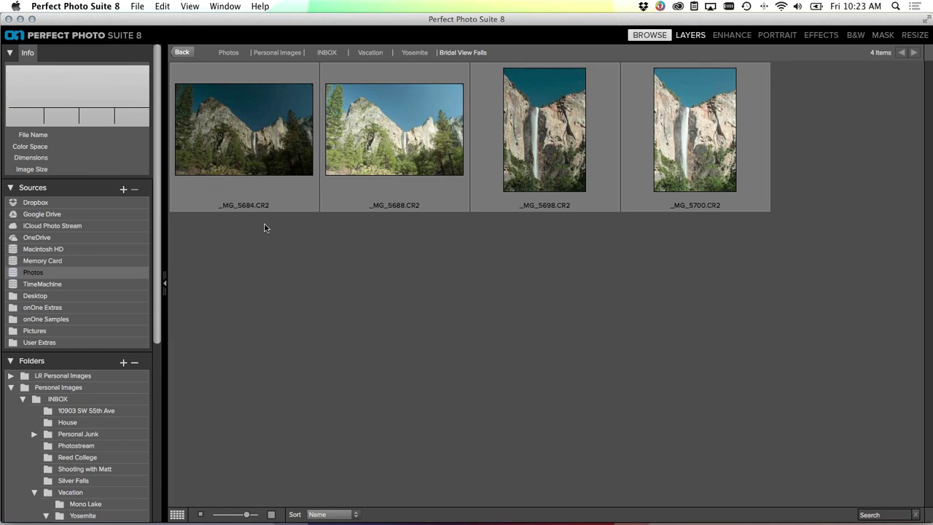
Show the Yosemite folder and expand Landscapes and its California subfolder in the folder tree
scroll(156, 361, "down", 3)
scroll(156, 366, "down", 10)
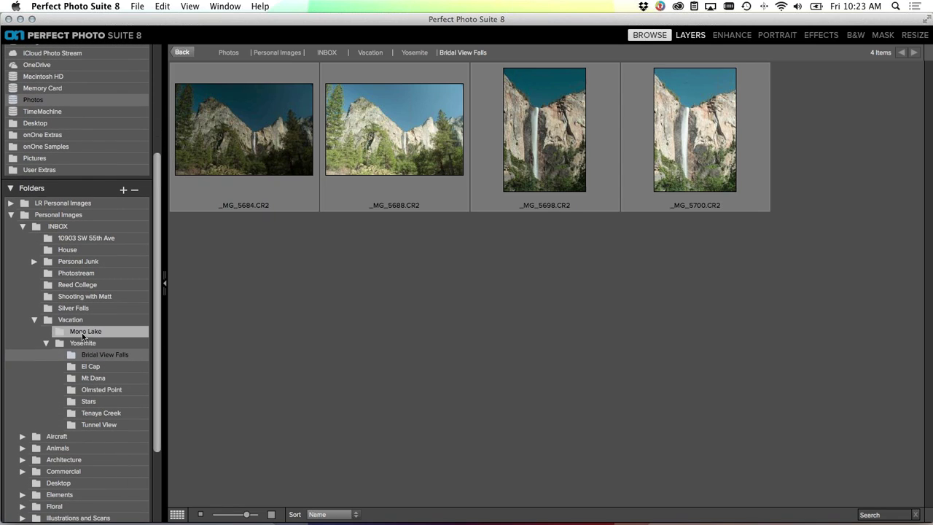
left_click(82, 334)
left_click(86, 345)
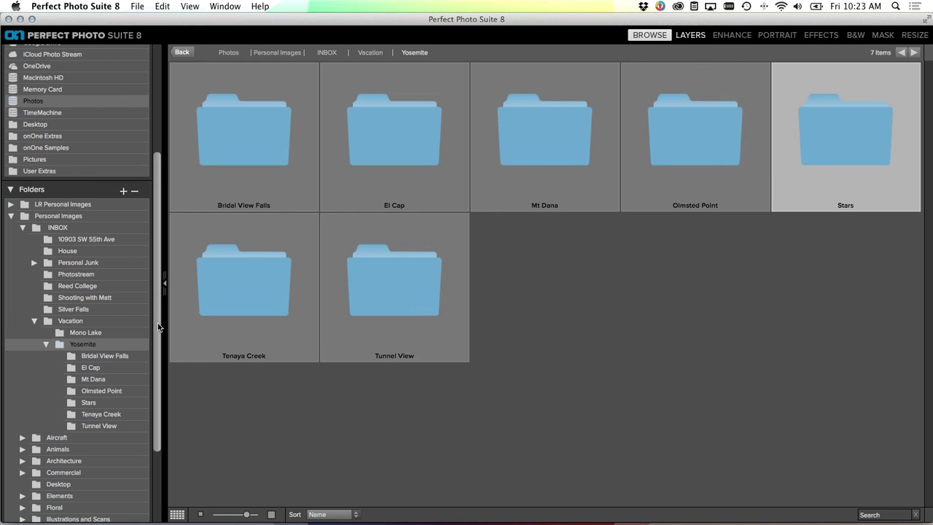
left_click_drag(157, 324, 153, 369)
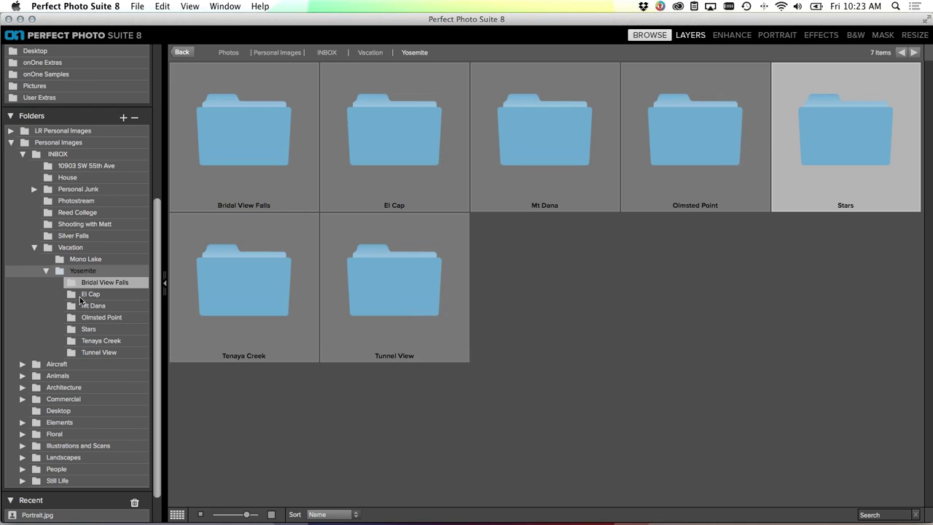
left_click(21, 457)
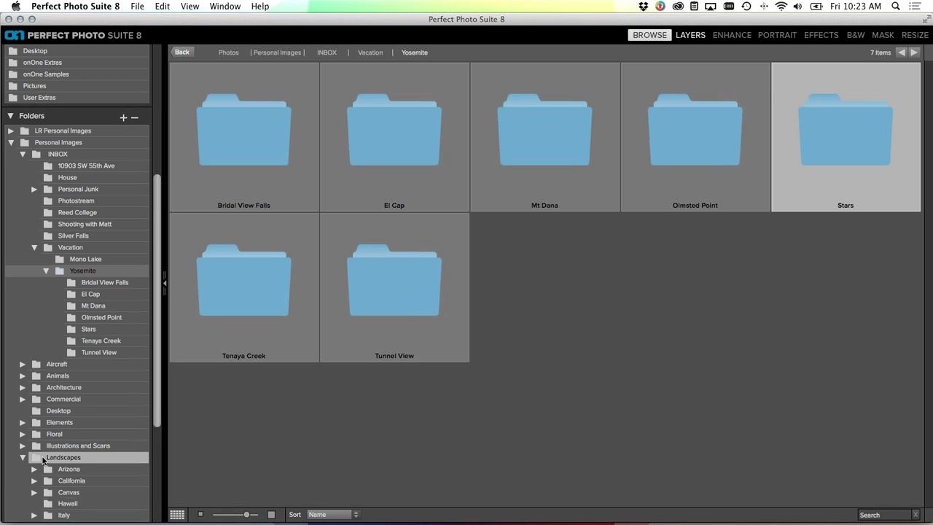
scroll(42, 456, "down", 1)
left_click(33, 457)
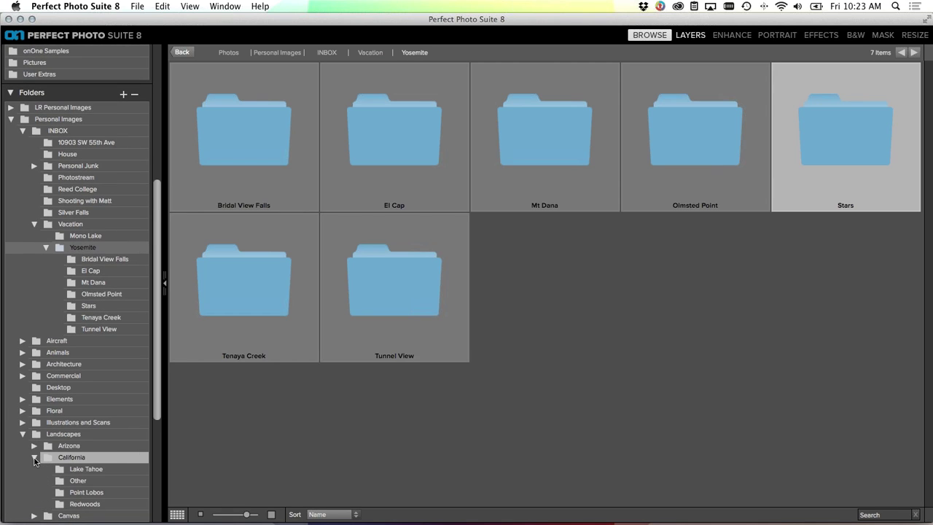
scroll(40, 459, "down", 2)
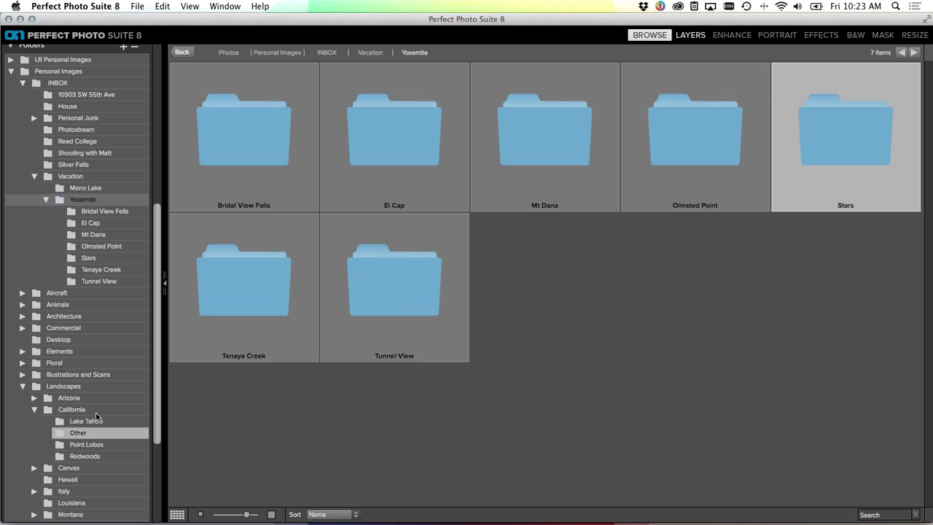
Move the Mono Lake and Yosemite folders out of Vacation into the California folder under Landscapes
left_click(62, 191)
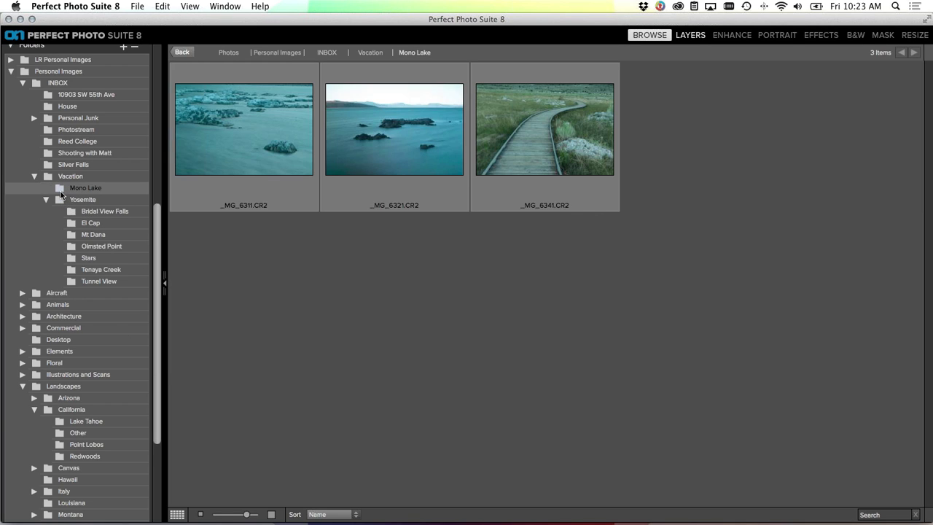
left_click(66, 198)
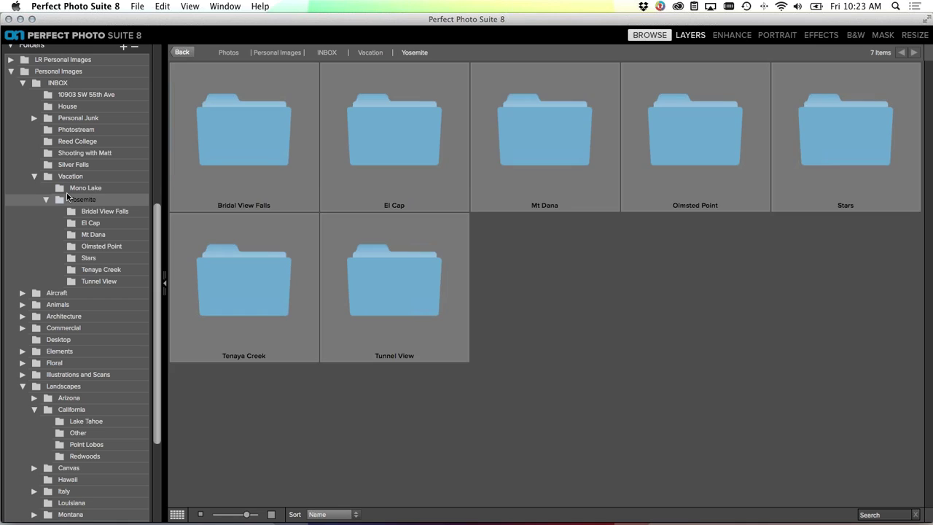
left_click(64, 192)
left_click(64, 198)
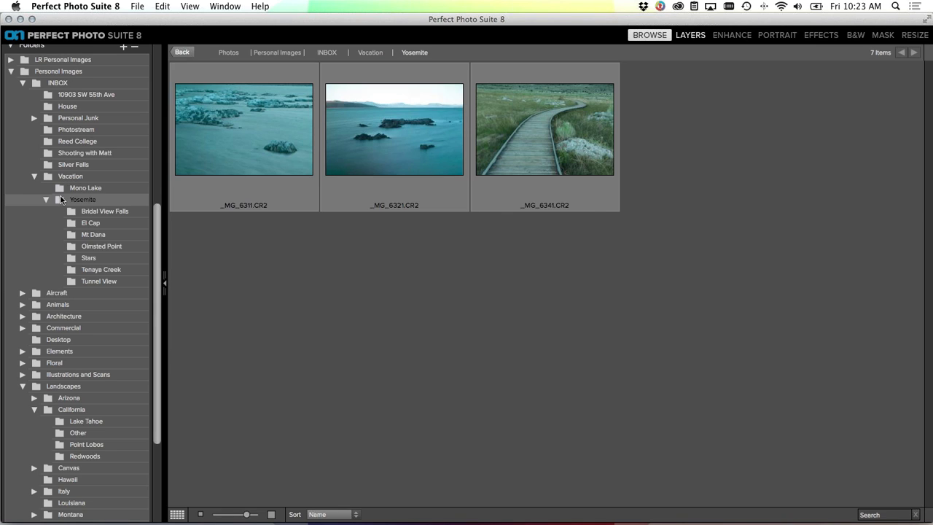
left_click(63, 191)
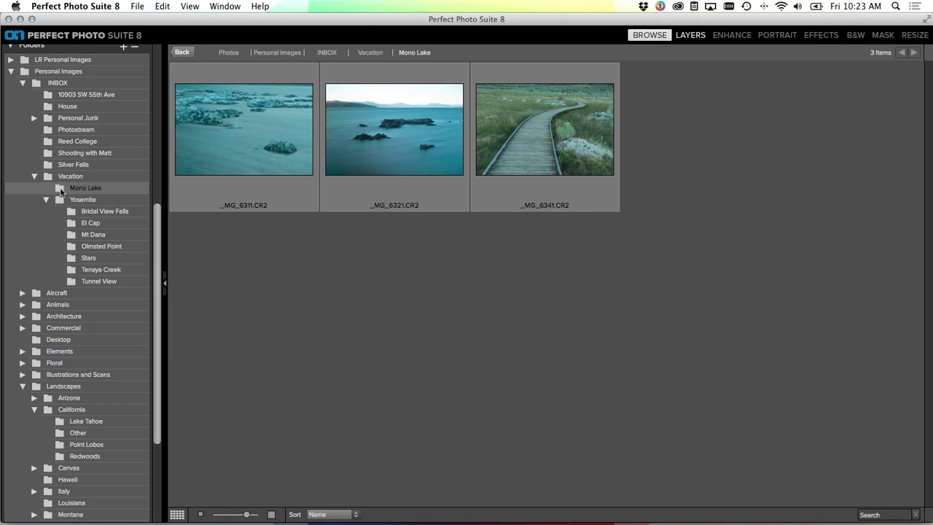
left_click_drag(65, 191, 83, 410)
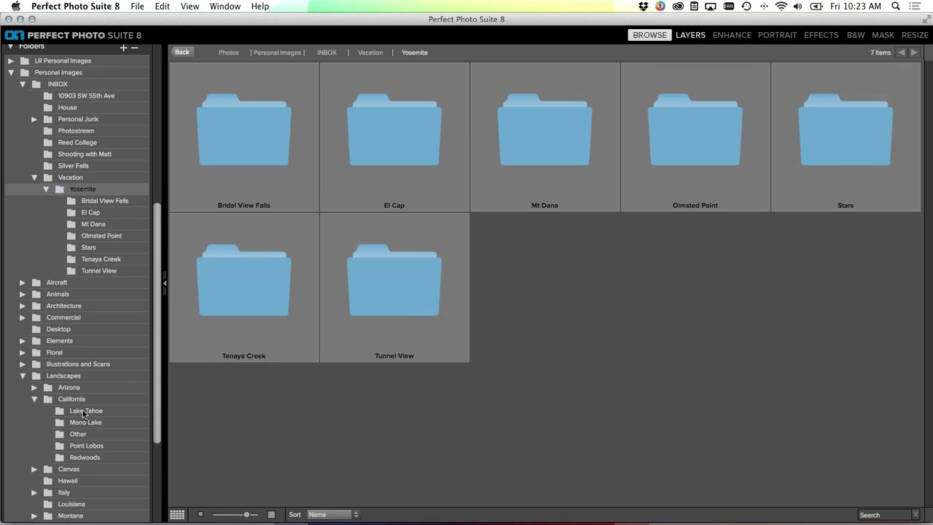
left_click_drag(60, 193, 80, 403)
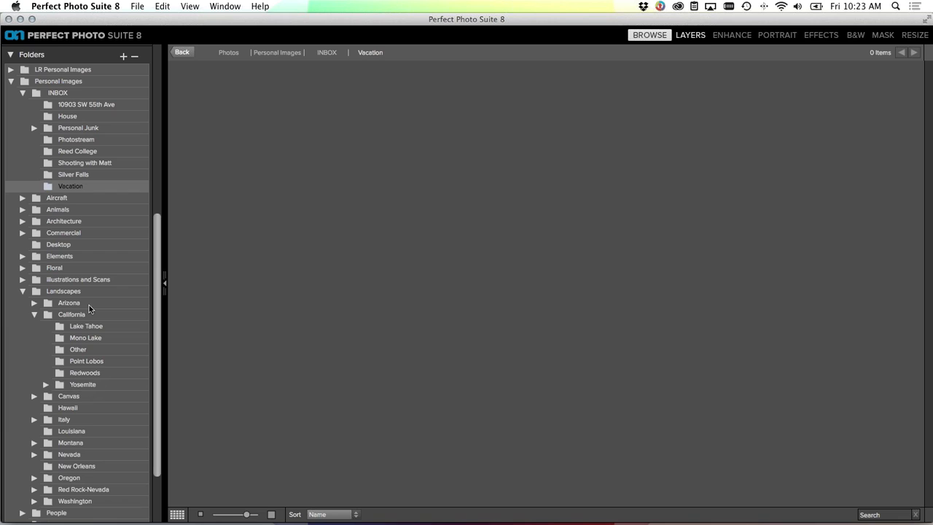
Delete the emptied Vacation folder from INBOX and open the Yosemite folder under California
left_click(134, 60)
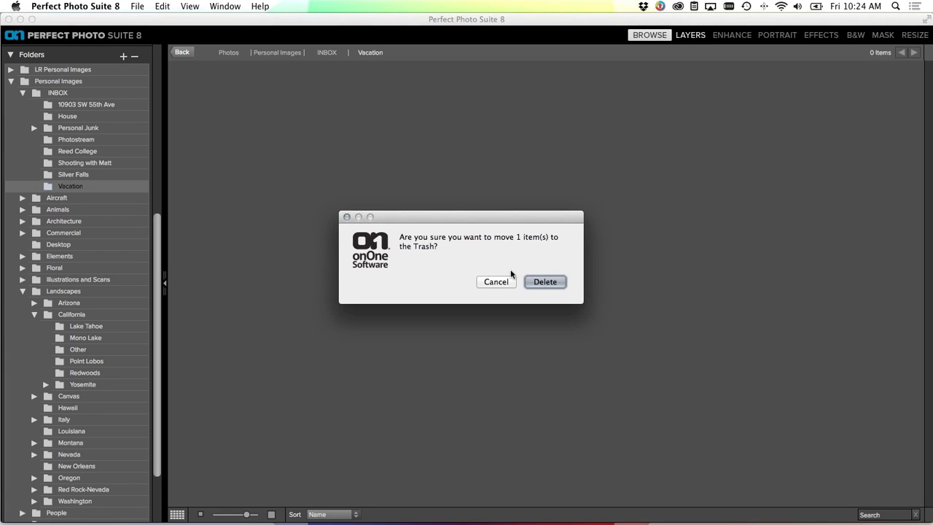
left_click(538, 282)
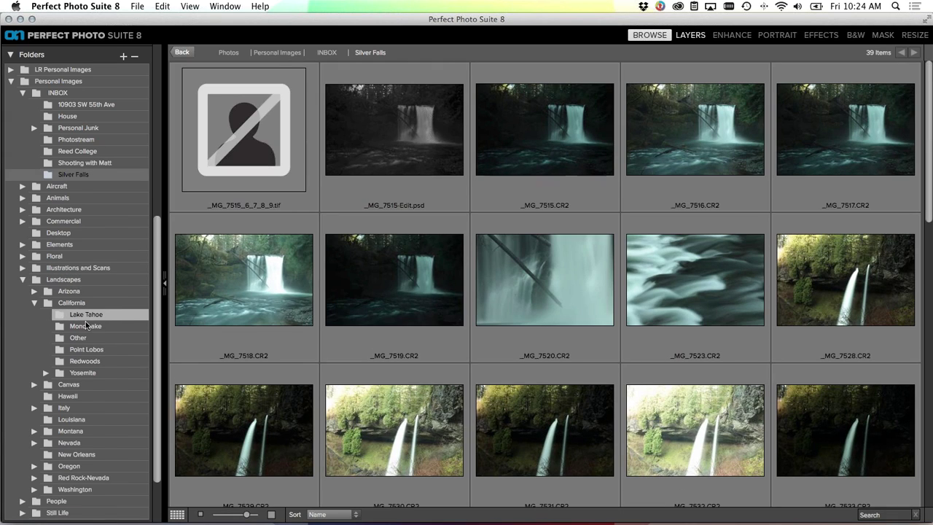
left_click(85, 373)
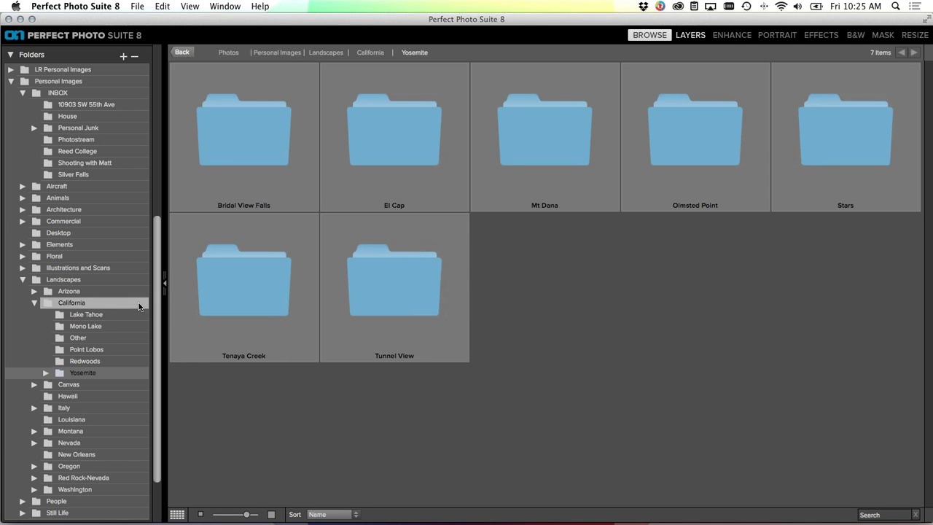
Check the Olmsted Point subfolder, open Tunnel View from Yosemite, and make its thumbnails smaller
left_click_drag(158, 291, 161, 374)
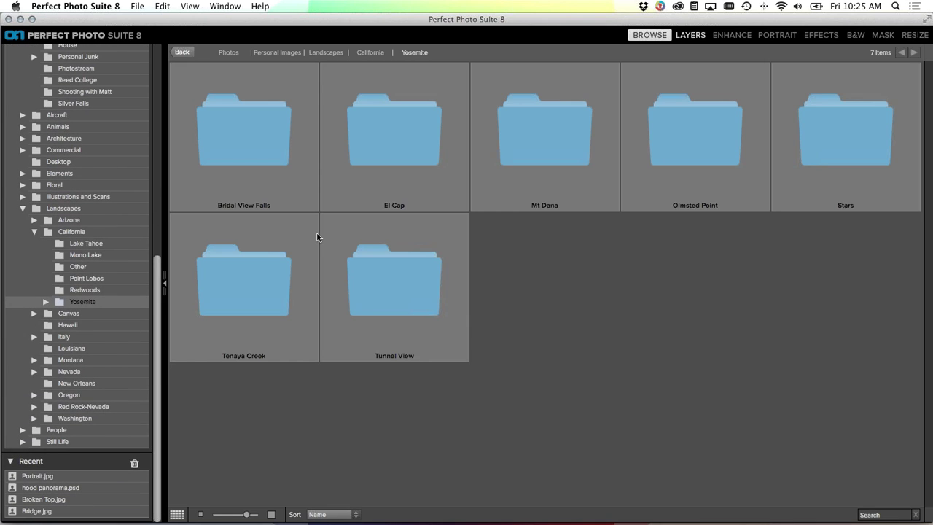
double_click(718, 133)
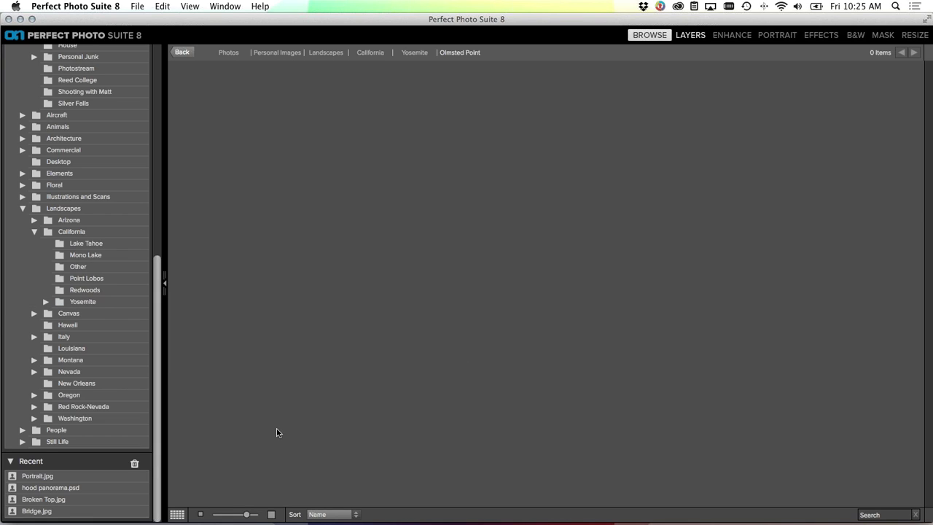
left_click(405, 53)
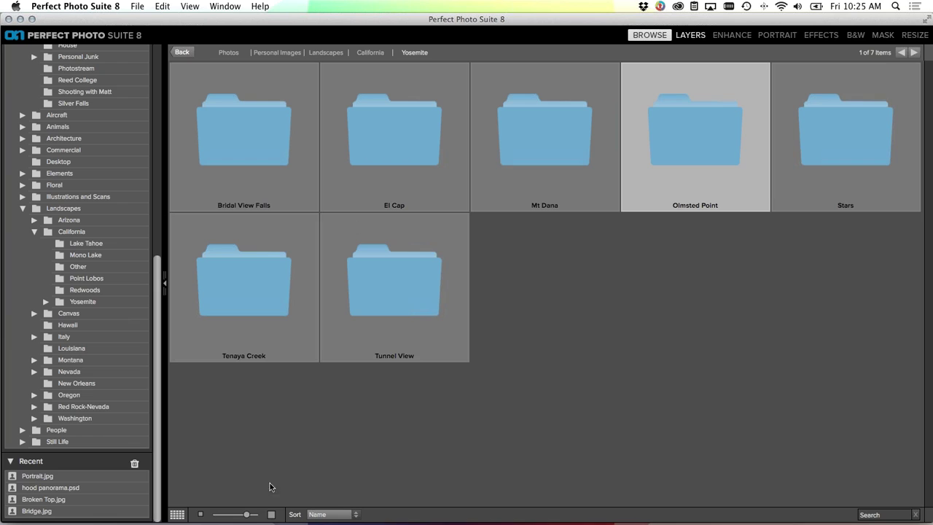
double_click(397, 323)
mouse_move(249, 515)
left_mouse_down()
mouse_move(223, 515)
mouse_move(255, 515)
mouse_move(237, 516)
left_mouse_up()
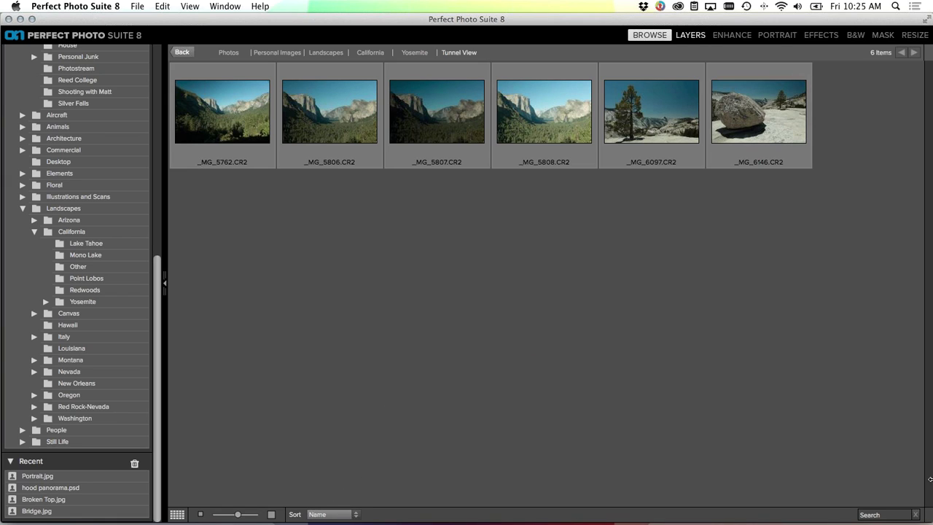
left_click(881, 514)
left_click_drag(158, 277, 194, 40)
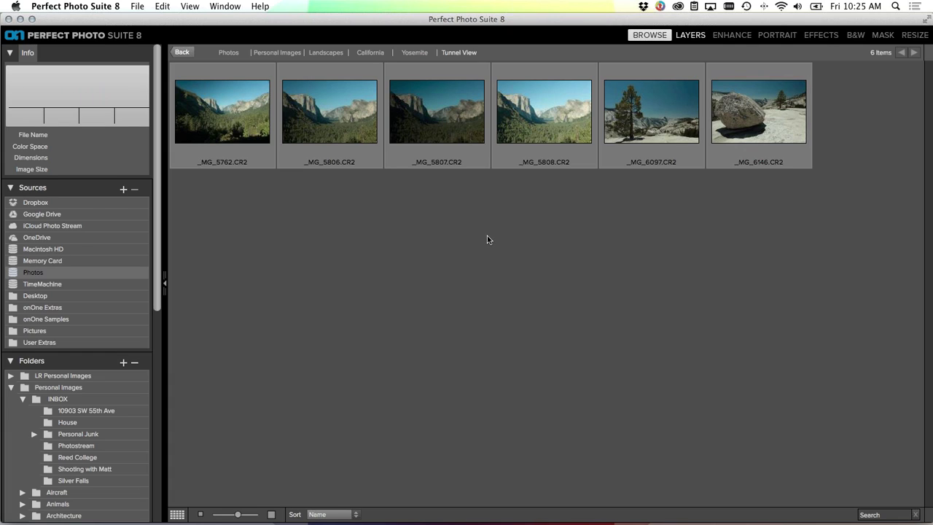
Collapse the California and Landscapes folders in the folder tree
scroll(144, 318, "down", 2)
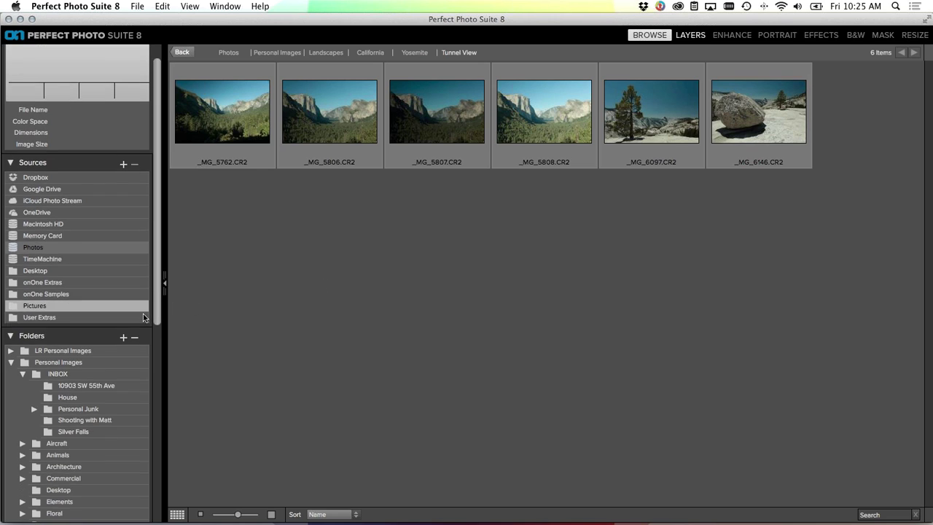
scroll(144, 318, "down", 10)
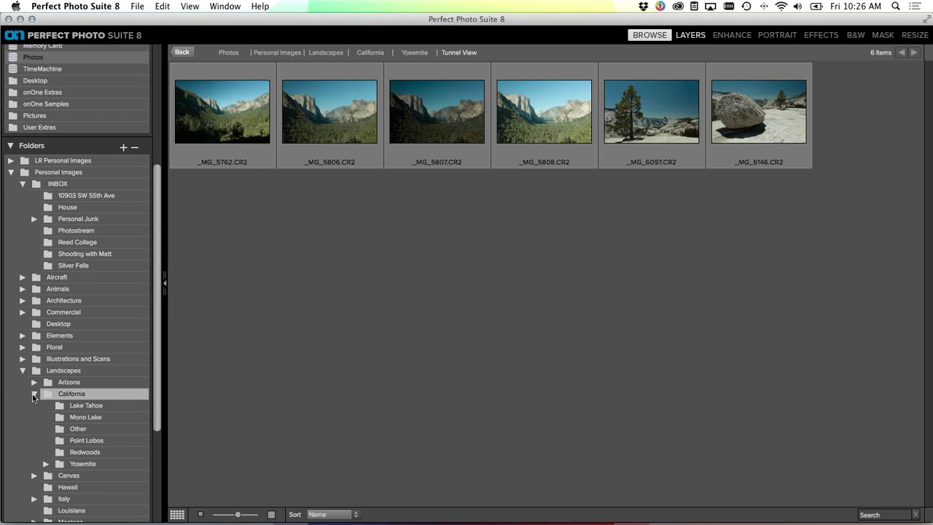
left_click(34, 394)
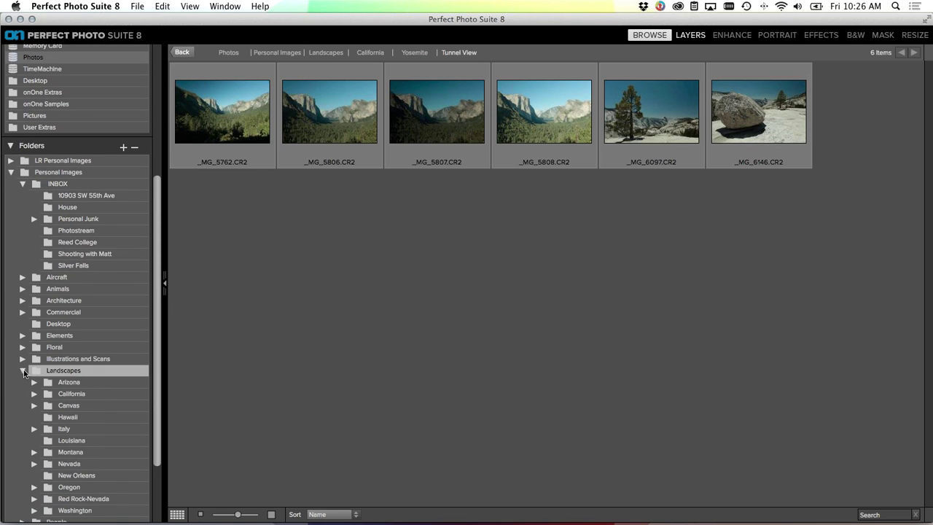
left_click(24, 371)
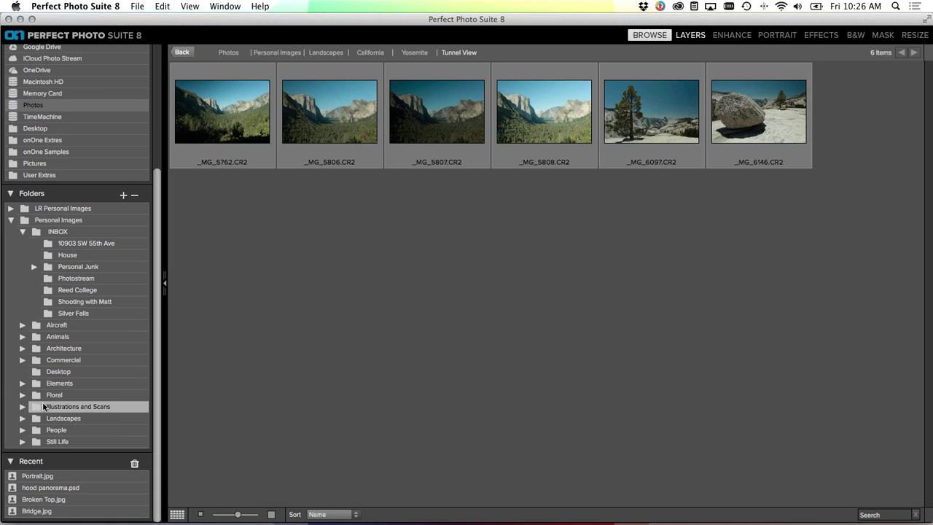
Expand the Floral folder, open the examples folder inside its Webinar subfolder, and select _MG_3127.jpg
left_click(22, 394)
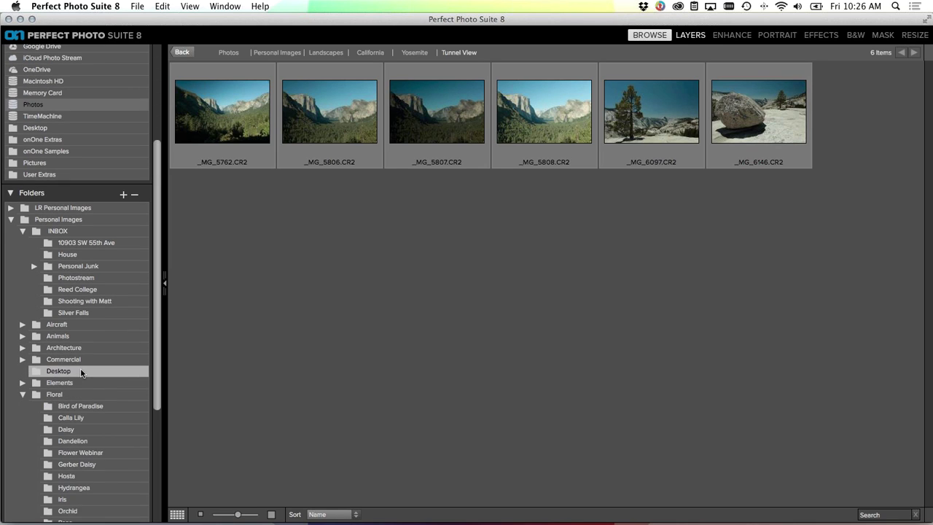
scroll(81, 372, "down", 5)
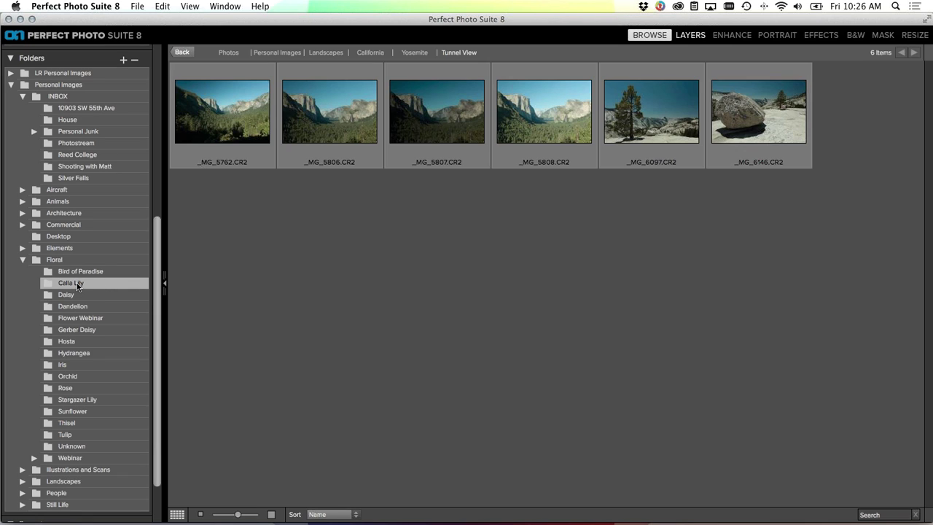
left_click(76, 294)
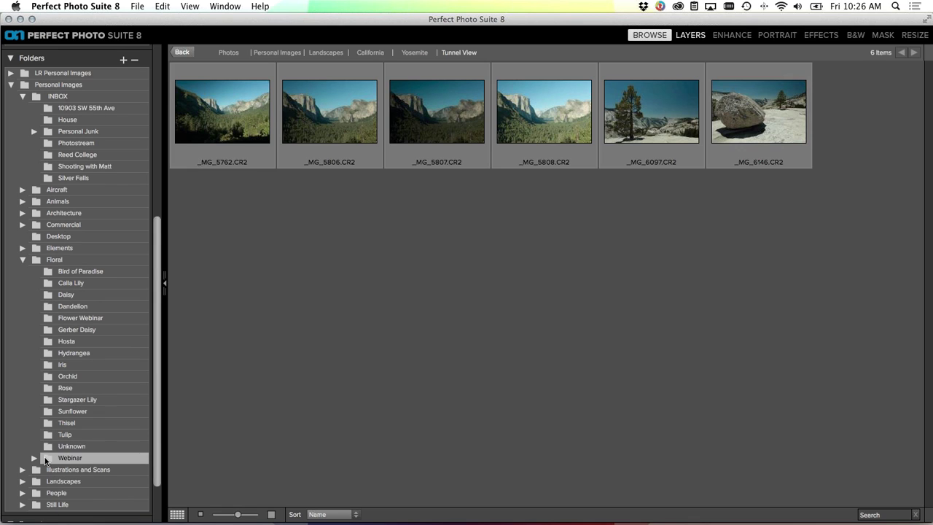
left_click(70, 458)
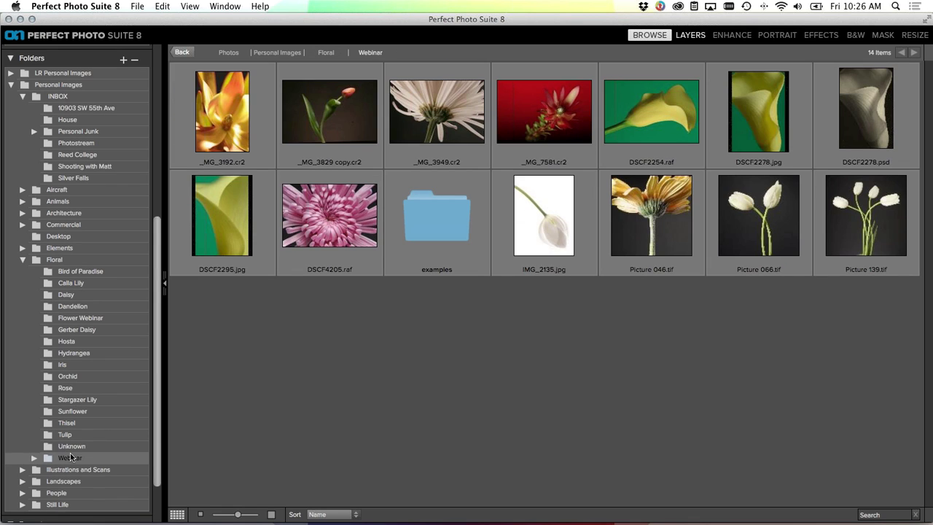
double_click(424, 211)
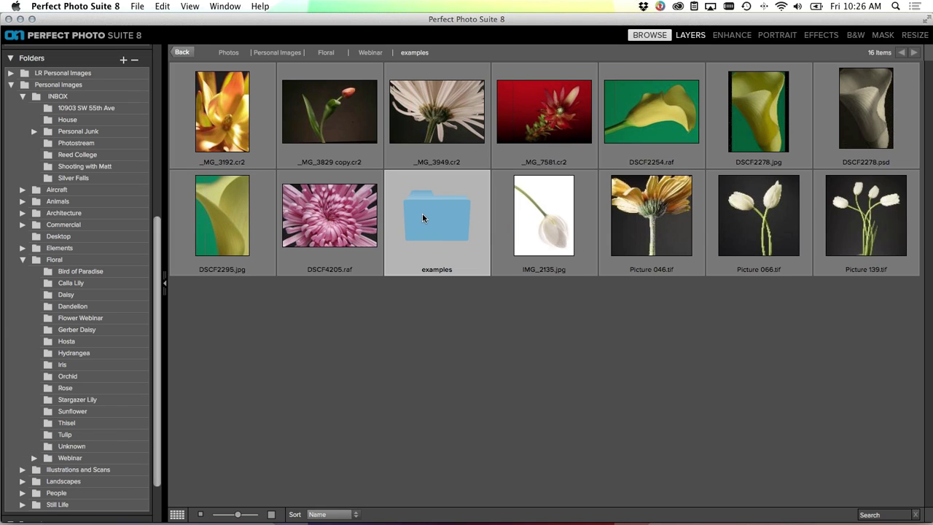
left_click(226, 116)
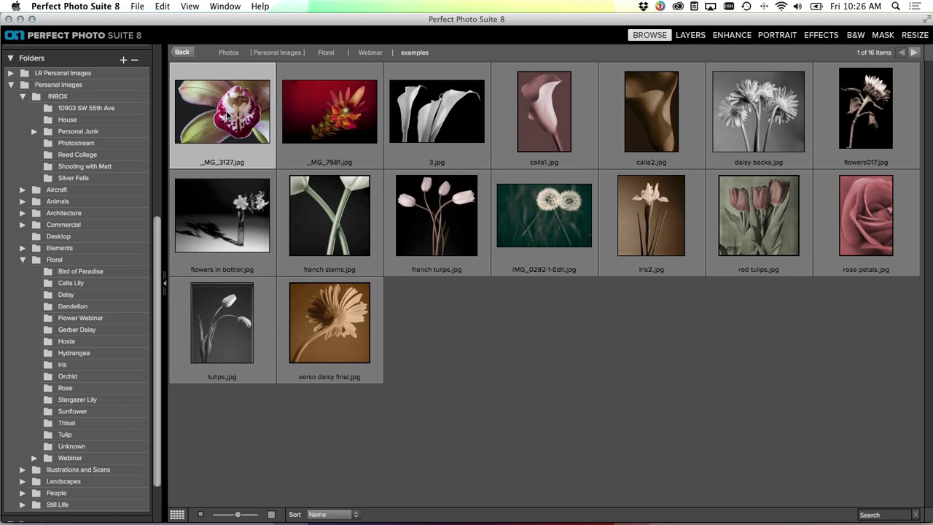
View _MG_3127.jpg enlarged with the side panel hidden, and page through the examples as far as flowers in bottler.jpg
double_click(227, 115)
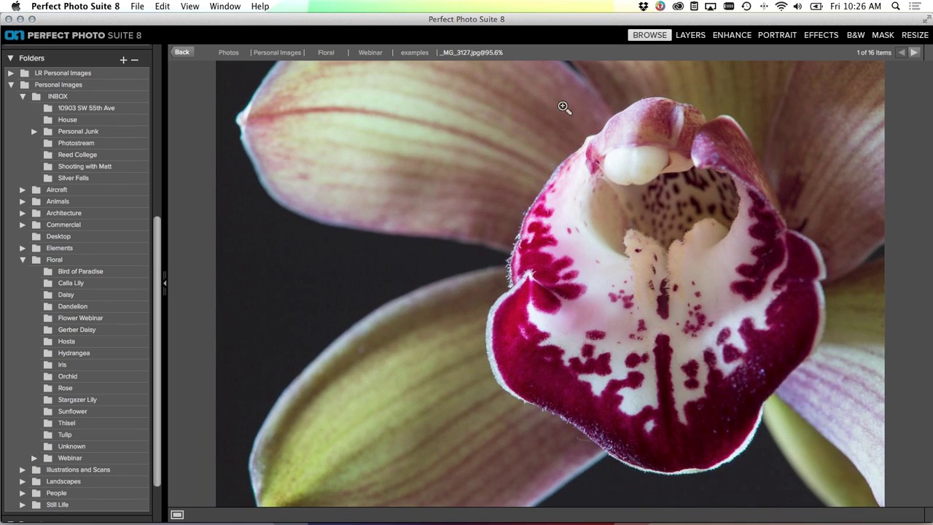
left_click(85, 248)
key("Tab")
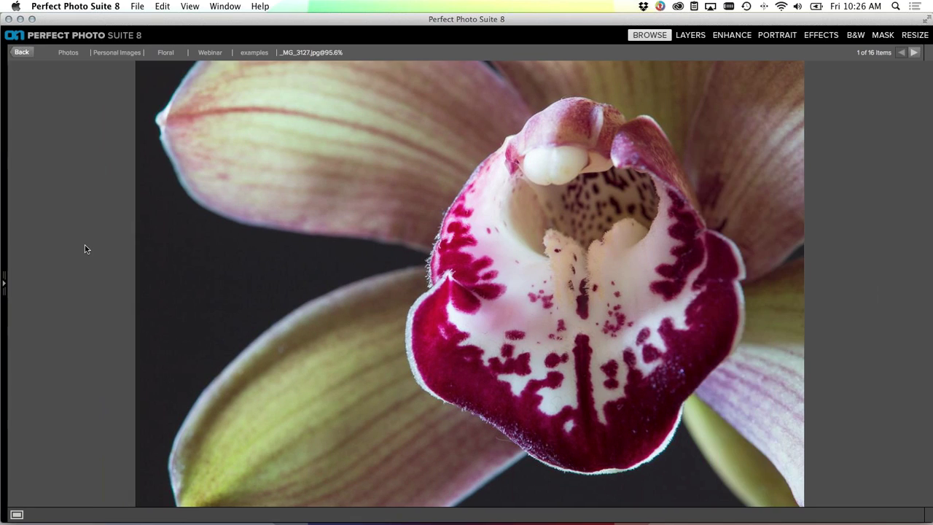
key("Right")
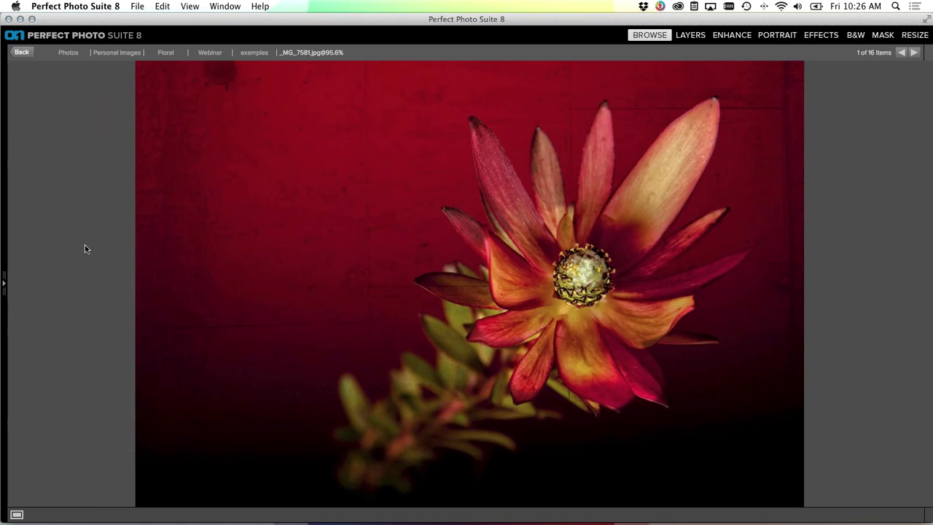
key("Right")
key("Right")
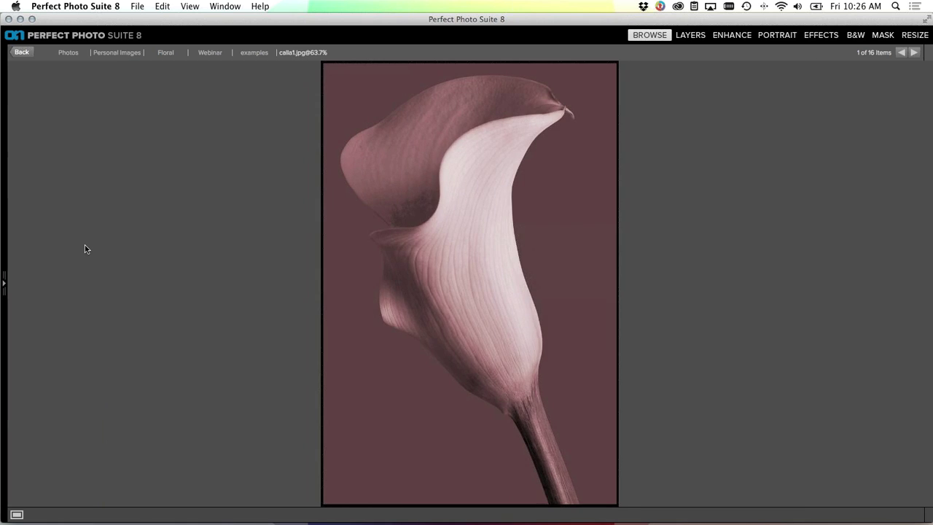
key("Right")
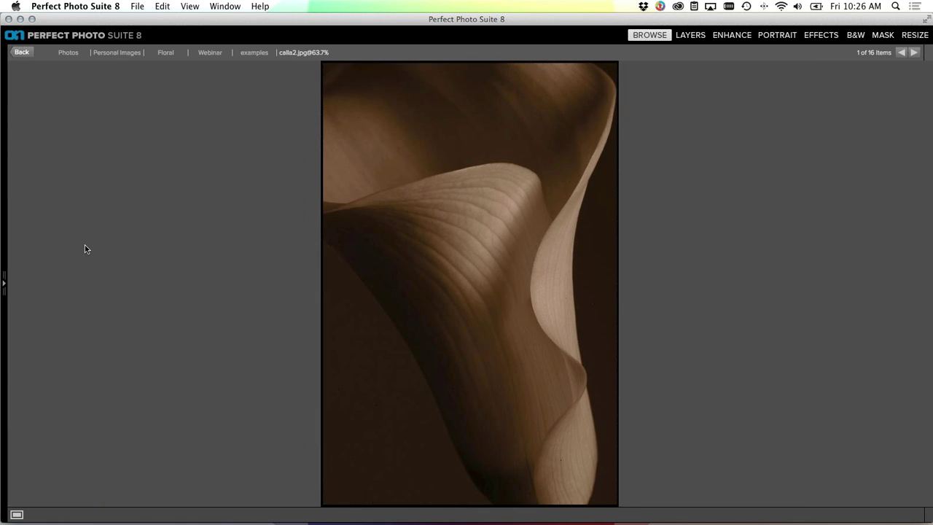
key("Right")
key("Right")
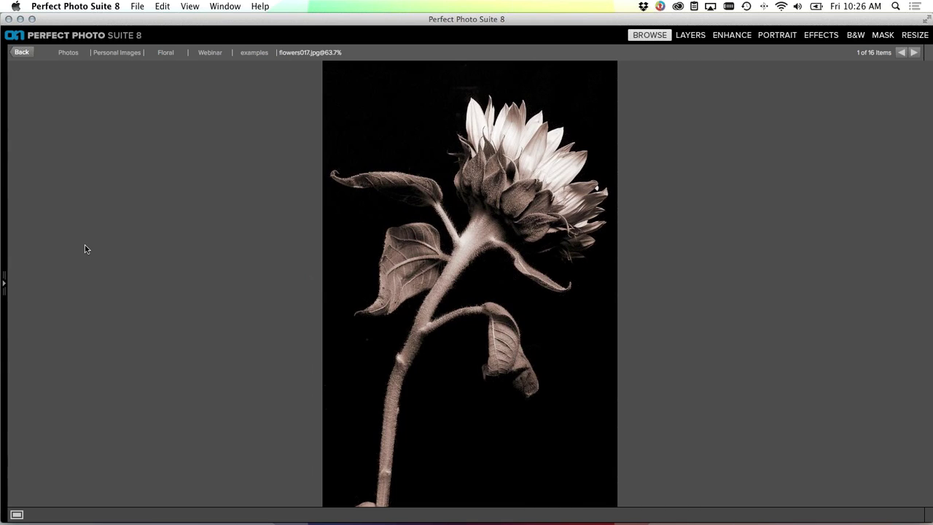
key("Right")
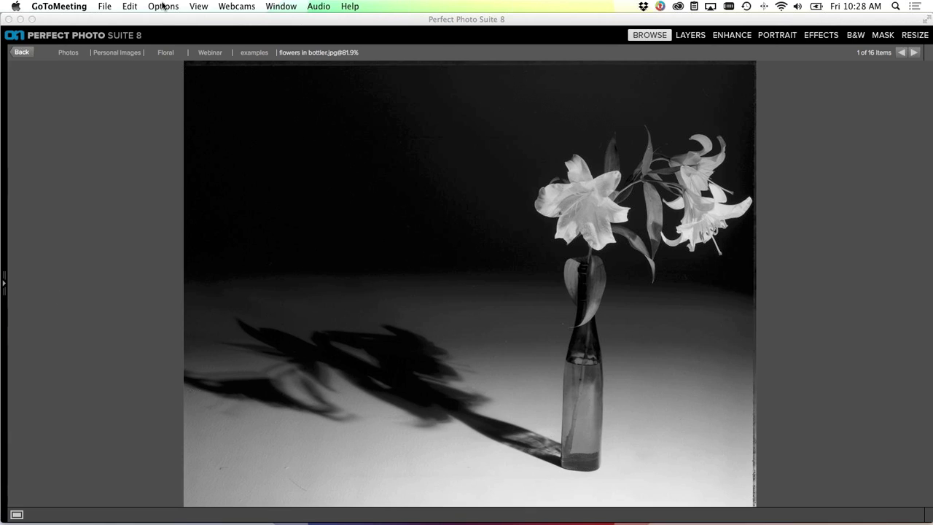
Return to the thumbnail grid with the side panel shown, and open the Mono Lake folder under Landscapes/California
left_click(164, 31)
double_click(202, 145)
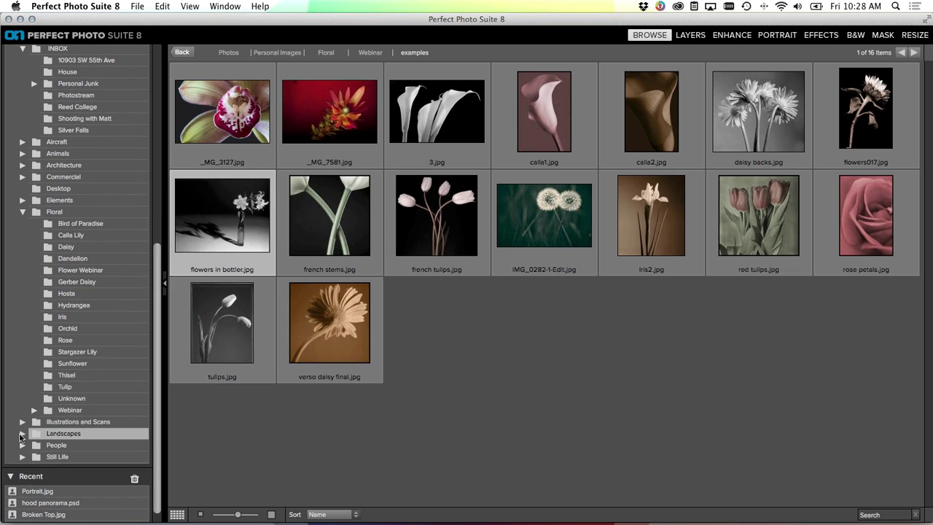
left_click(22, 434)
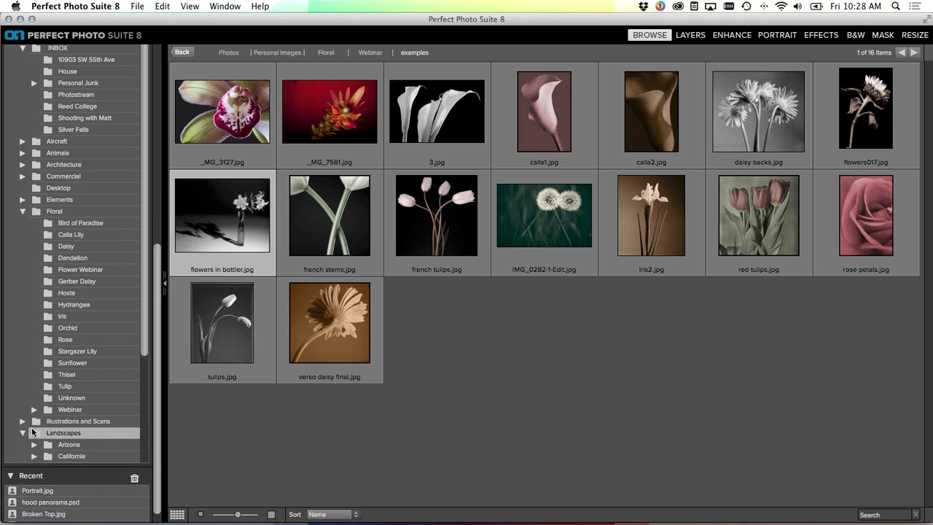
scroll(44, 361, "down", 1)
left_click(34, 377)
scroll(76, 409, "down", 1)
left_click(78, 398)
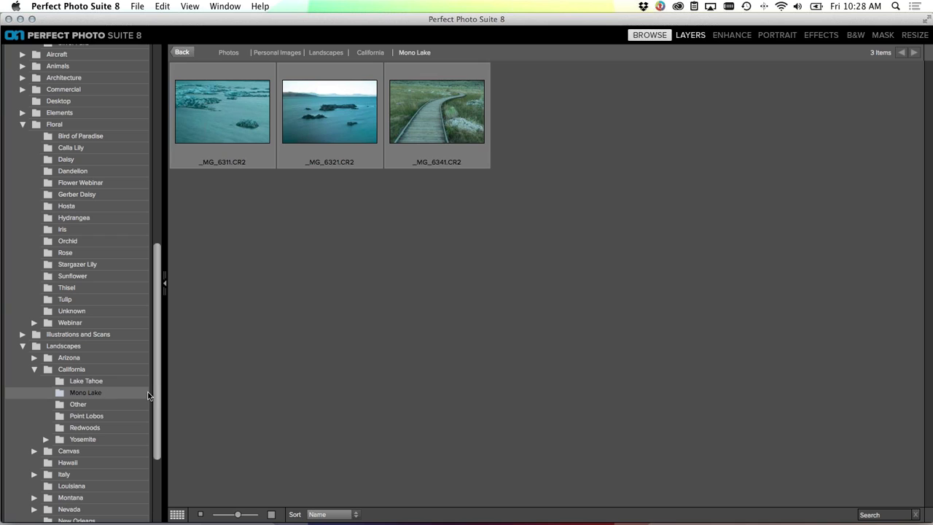
Send _MG_6341.CR2 to Enhance as a Photoshop-format copy in Adobe RGB (1998), 16 bit, 300 pixels/inch
left_click(472, 113)
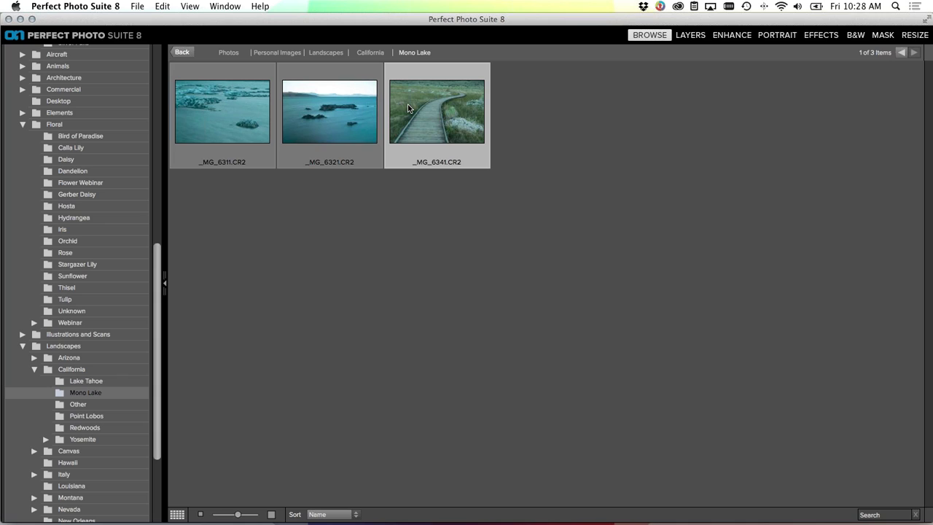
left_click(730, 35)
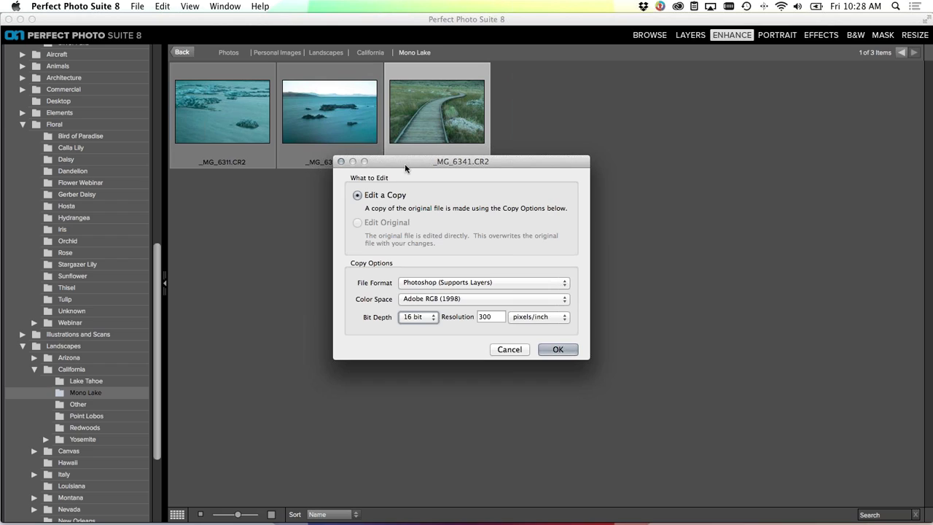
left_click(440, 284)
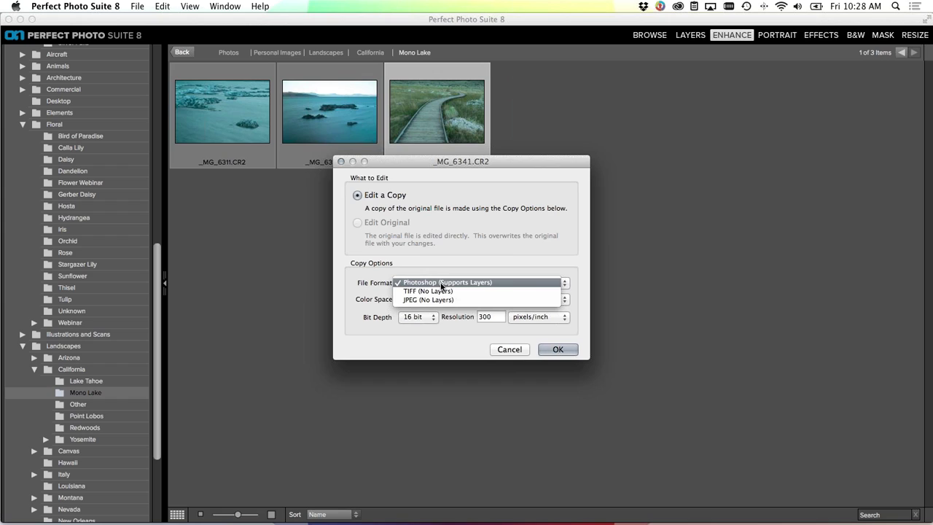
left_click(440, 284)
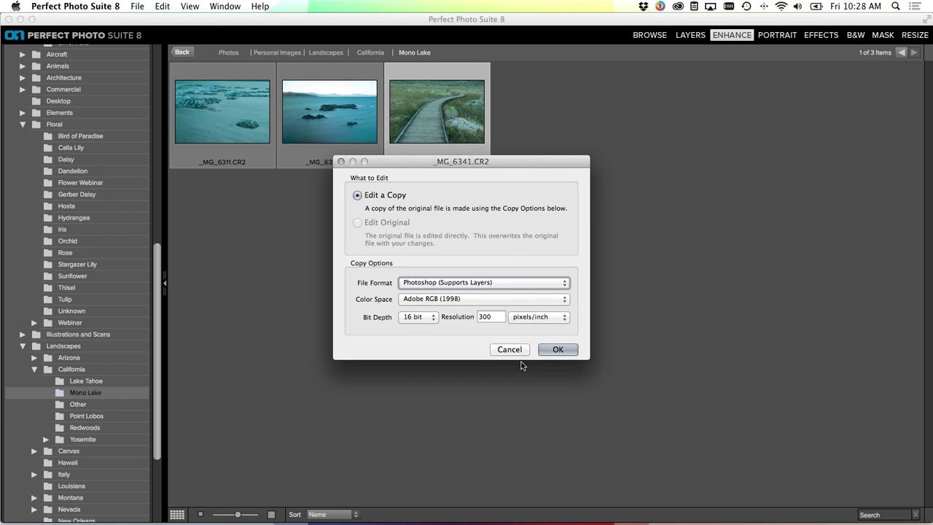
left_click(556, 350)
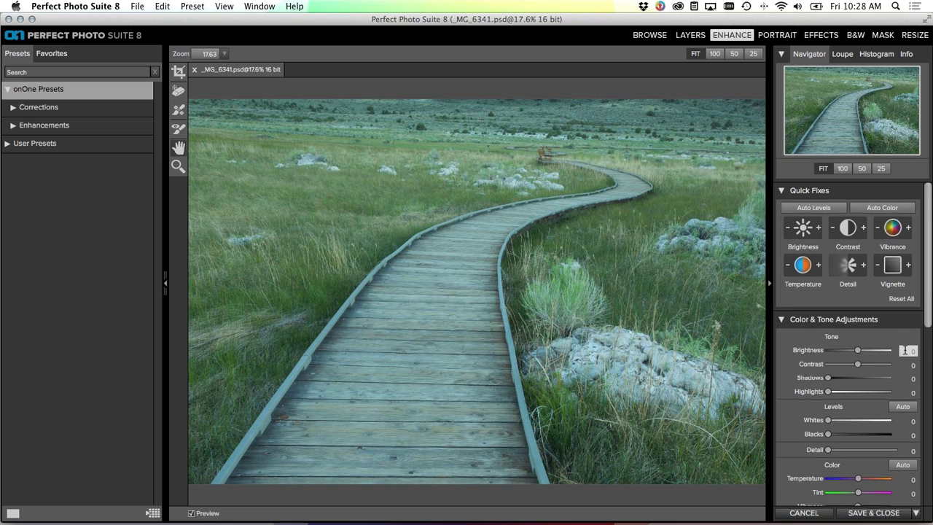
Apply automatic levels to the boardwalk photo and neutralize its color cast by sampling the boardwalk's grey edge rail
scroll(894, 350, "down", 1)
left_click(903, 393)
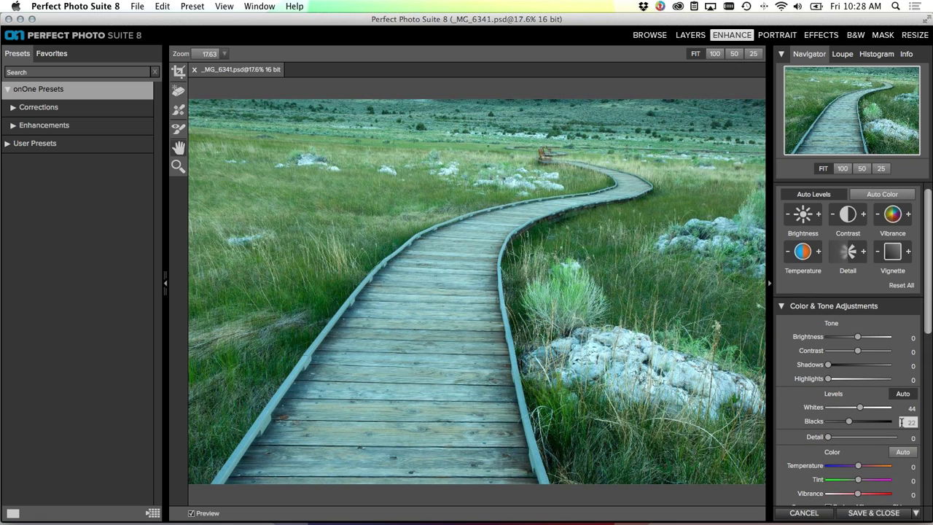
scroll(917, 372, "down", 5)
left_click(790, 439)
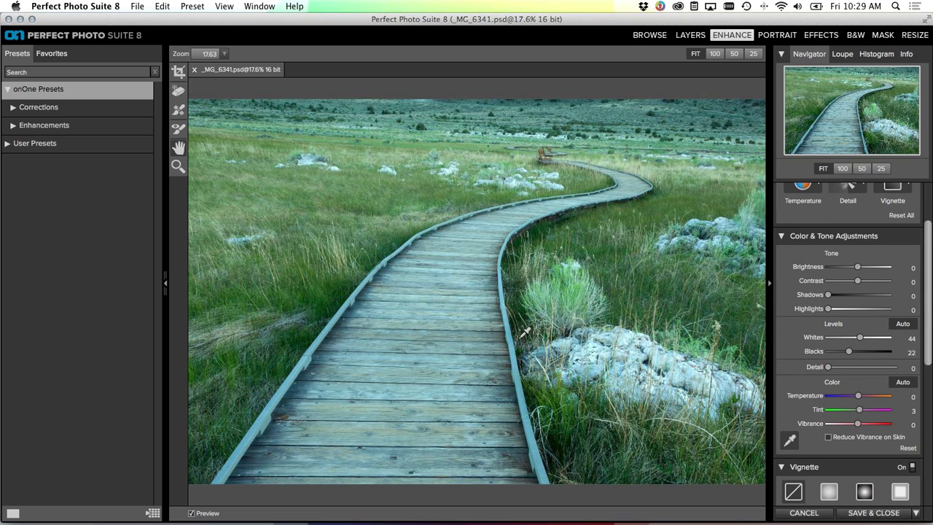
left_click(515, 342)
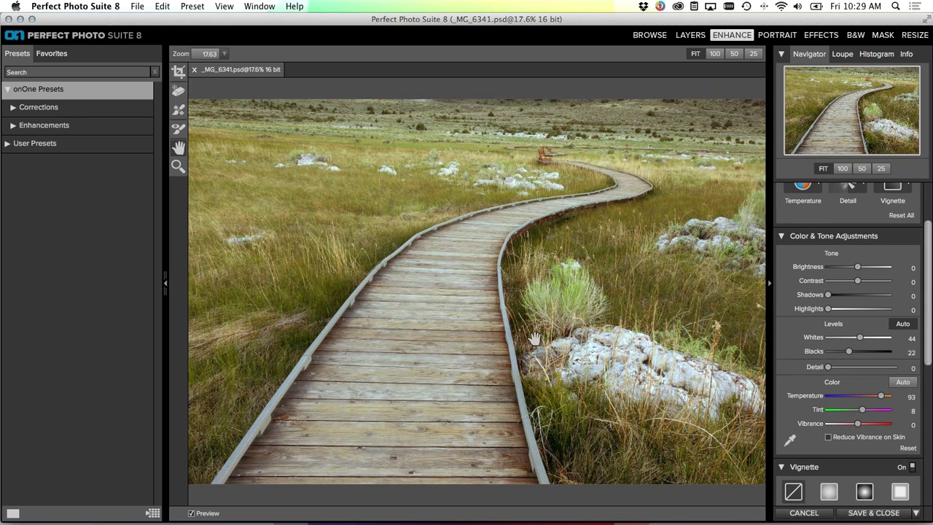
Set Temperature to 40, Vibrance to 12 and Detail to 38 for the boardwalk photo
left_click_drag(882, 397, 868, 425)
left_click_drag(829, 368, 852, 367)
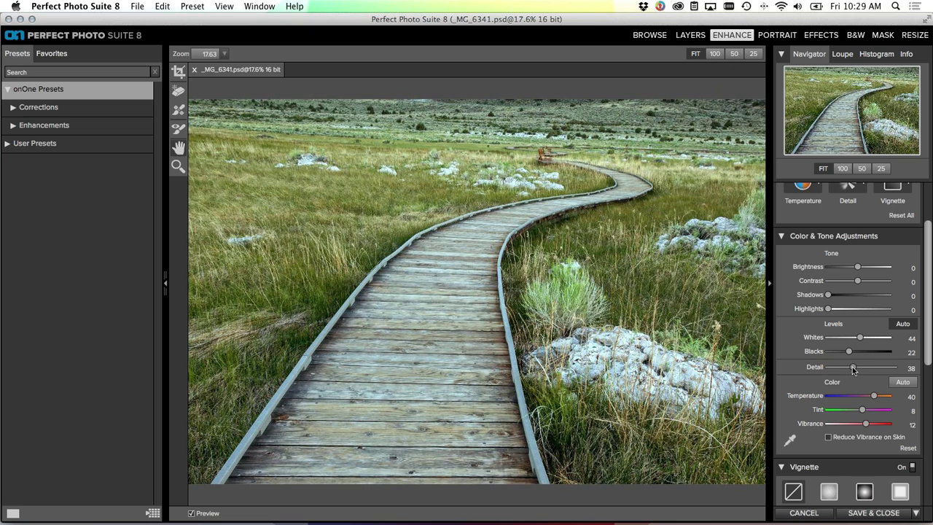
Add the Subtle vignette to the boardwalk photo, and save and close the edited copy
scroll(836, 444, "down", 3)
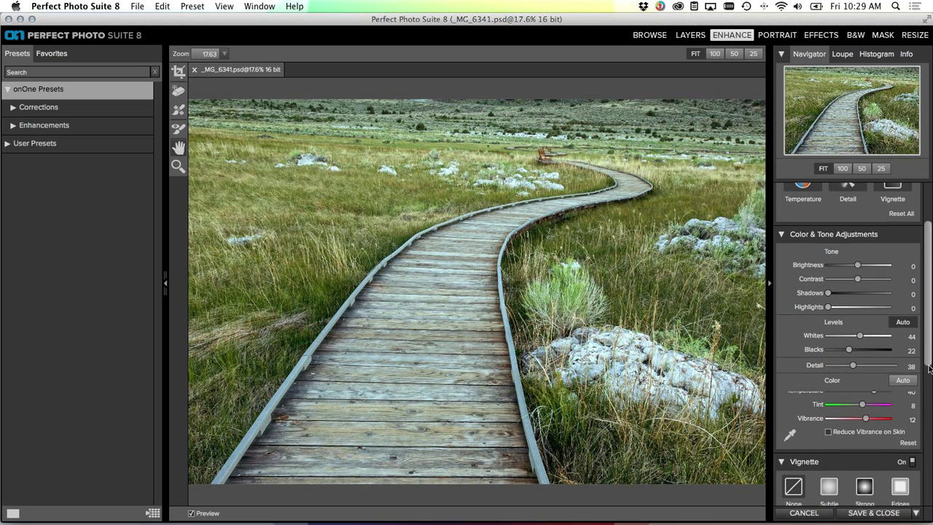
left_click(831, 442)
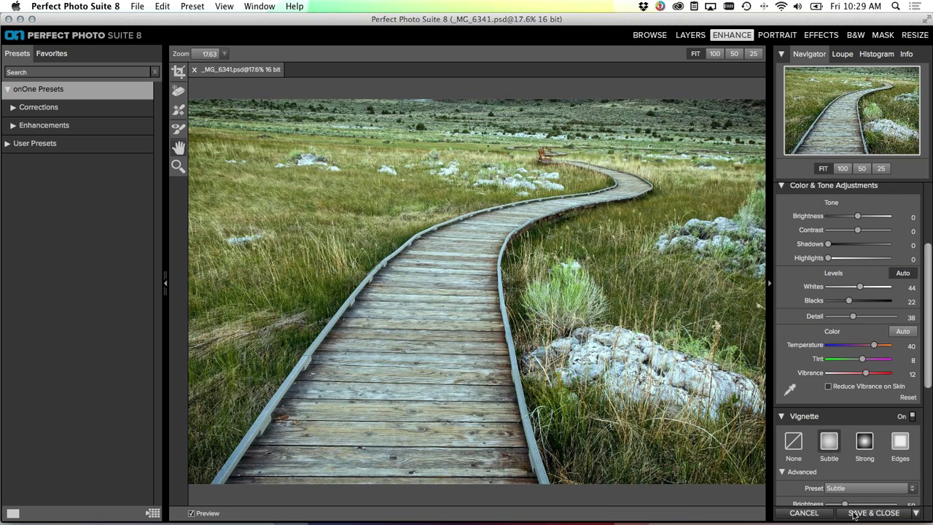
left_click(887, 517)
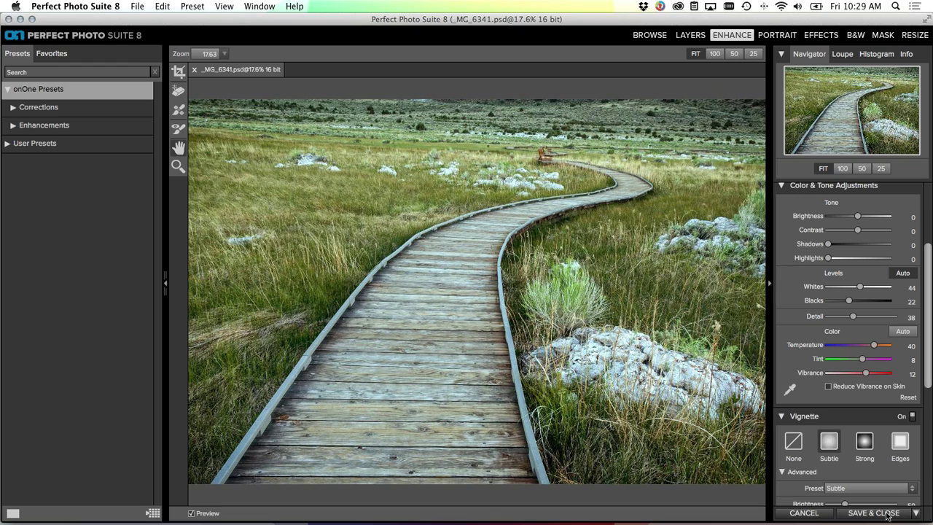
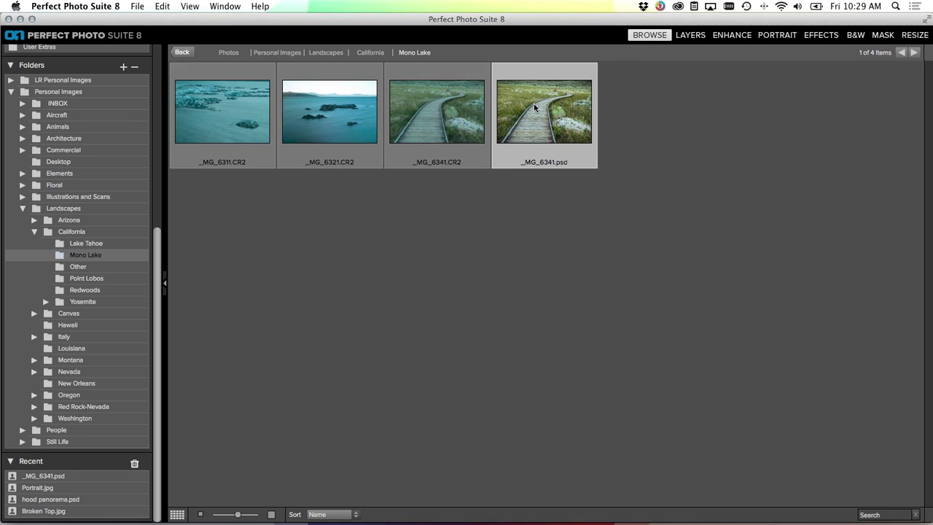
Compare the original _MG_6341.CR2 with the edited _MG_6341.psd in Mono Lake, and switch to GoToMeeting
left_click(459, 124)
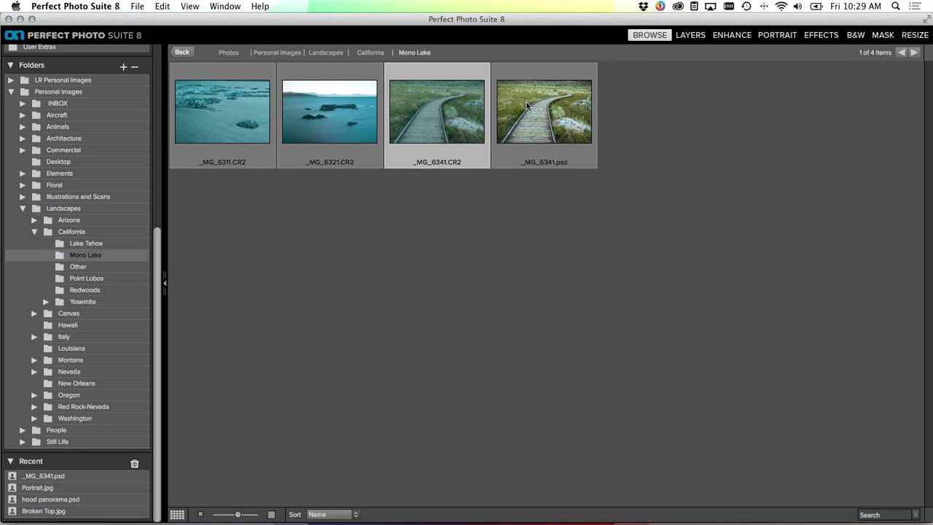
left_click(551, 109)
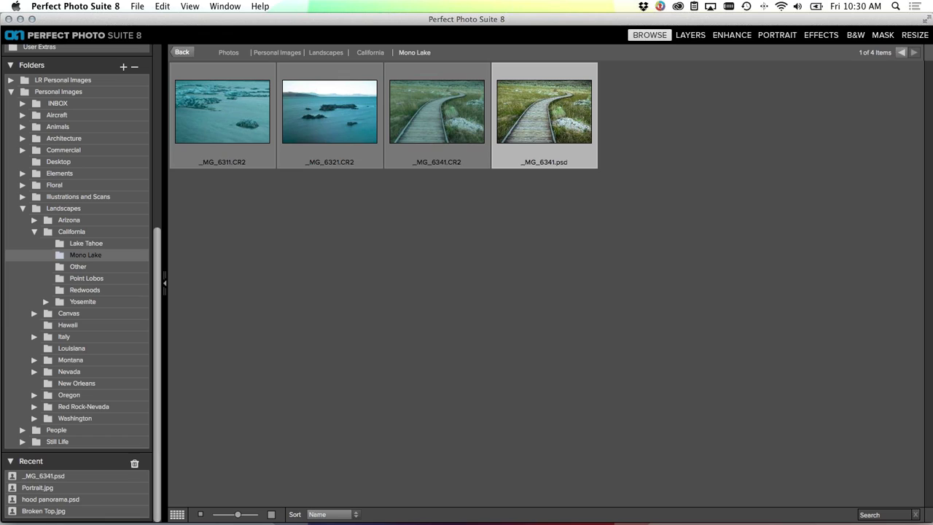
key("super+Tab")
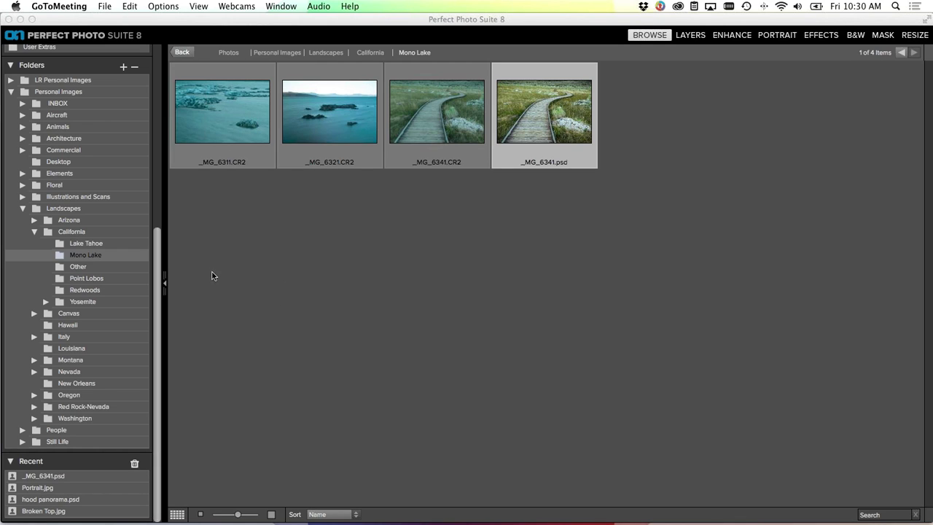
Switch back to Perfect Photo Suite, open the California folder, go up to Landscapes, and reopen California
left_click(153, 267)
scroll(110, 292, "up", 1)
left_click(71, 242)
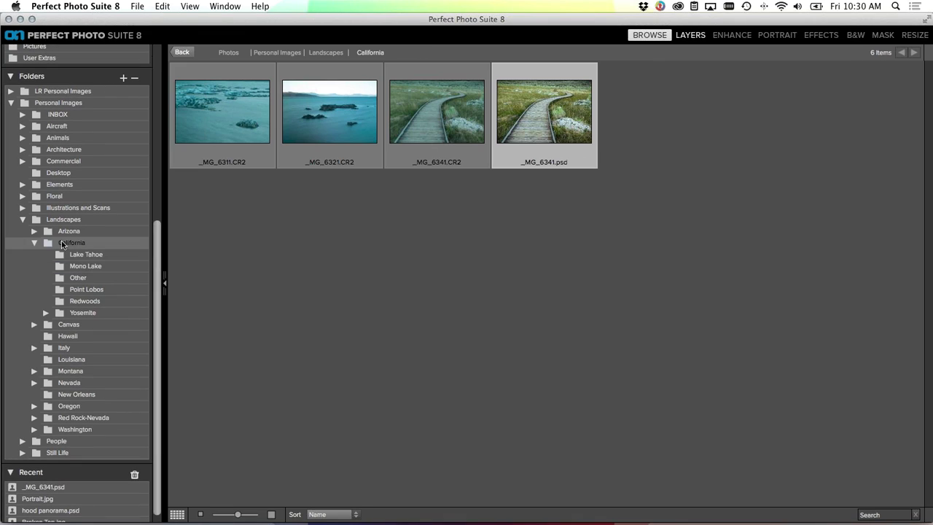
scroll(65, 248, "down", 1)
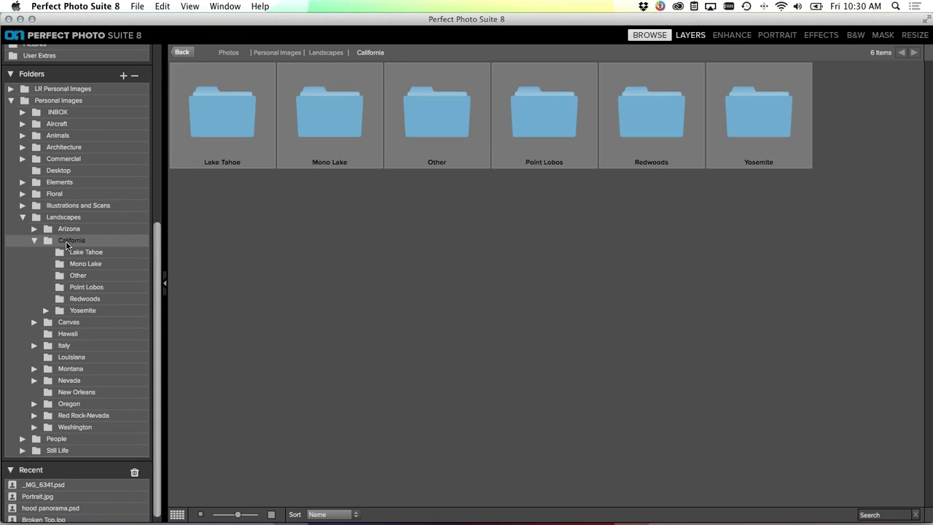
left_click(334, 52)
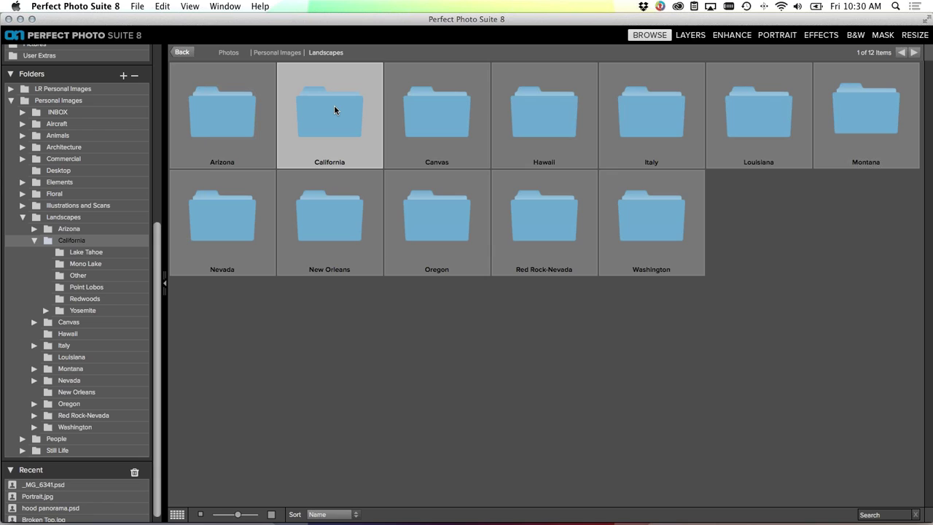
double_click(323, 108)
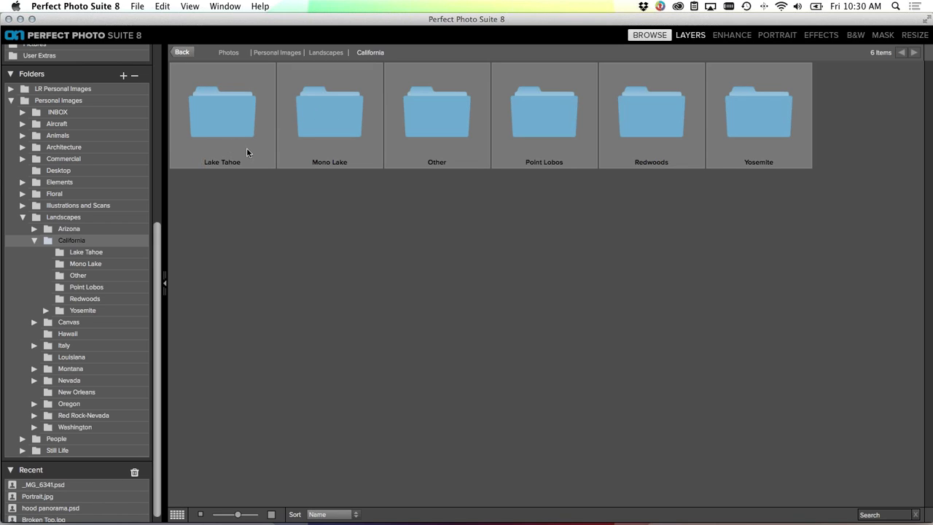
Hand the Mono Lake folder over to Lightroom for import, enlarge the Lightroom window, and cancel the import
left_click(325, 123)
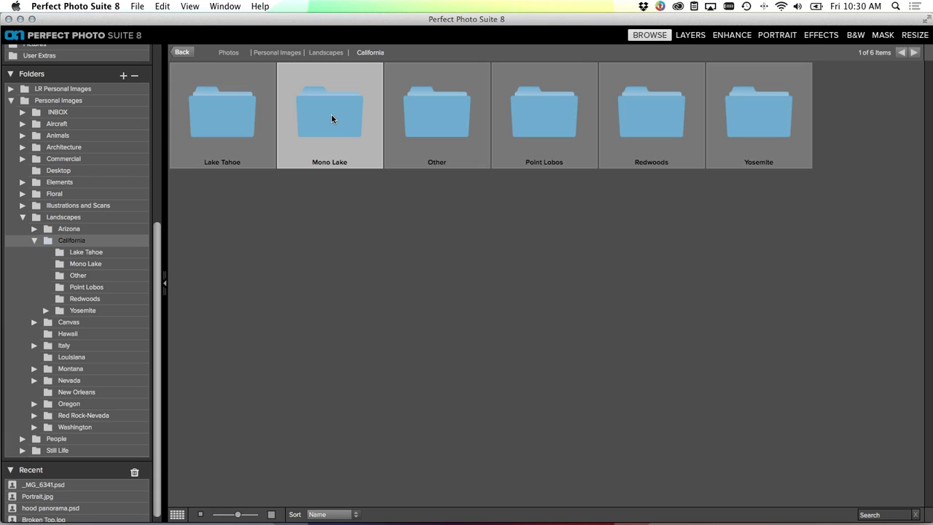
left_click_drag(331, 117, 409, 467)
mouse_move(417, 519)
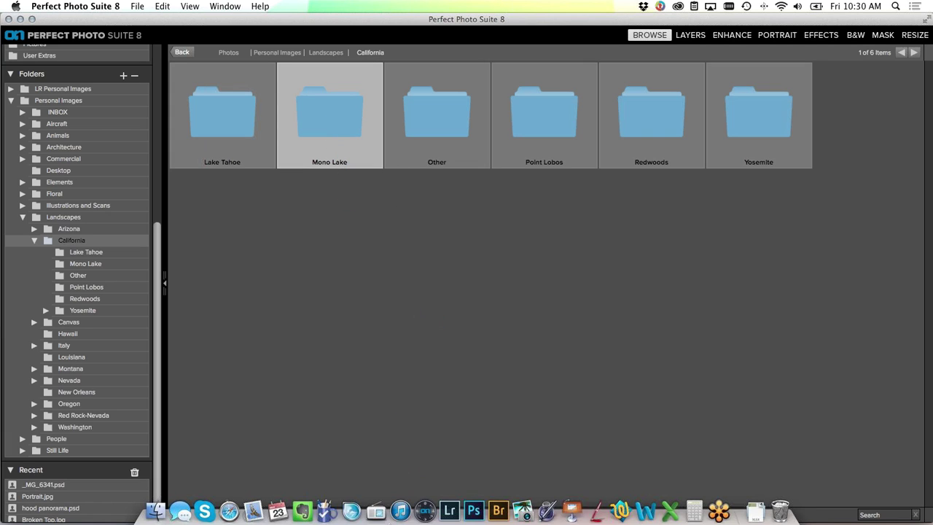
left_click(450, 506)
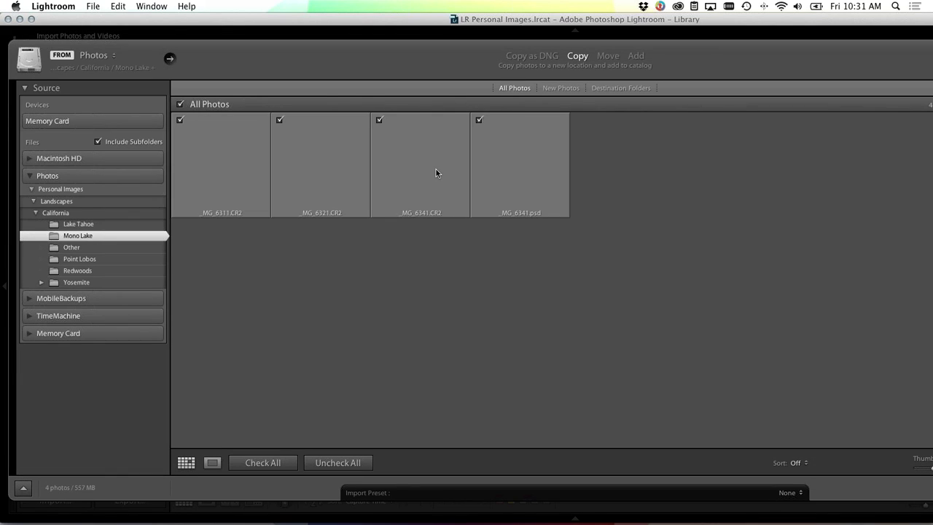
left_click(31, 19)
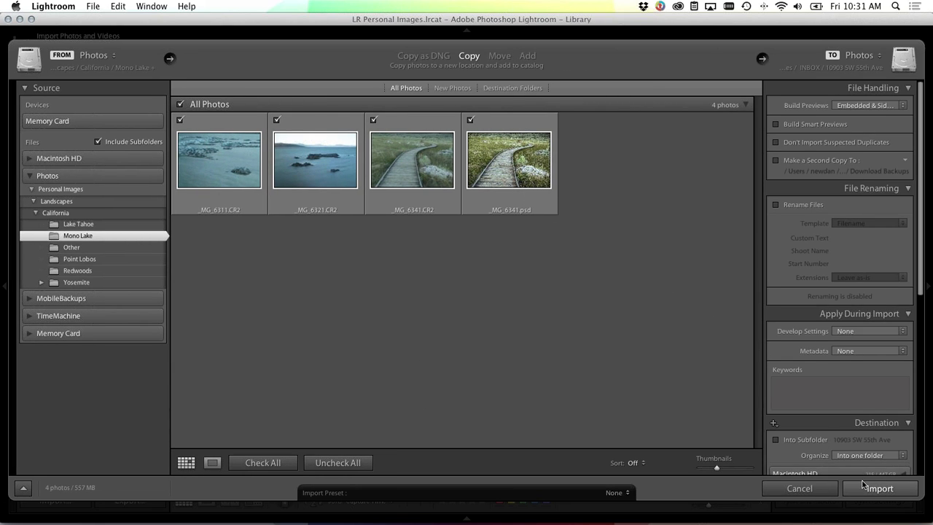
left_click(815, 489)
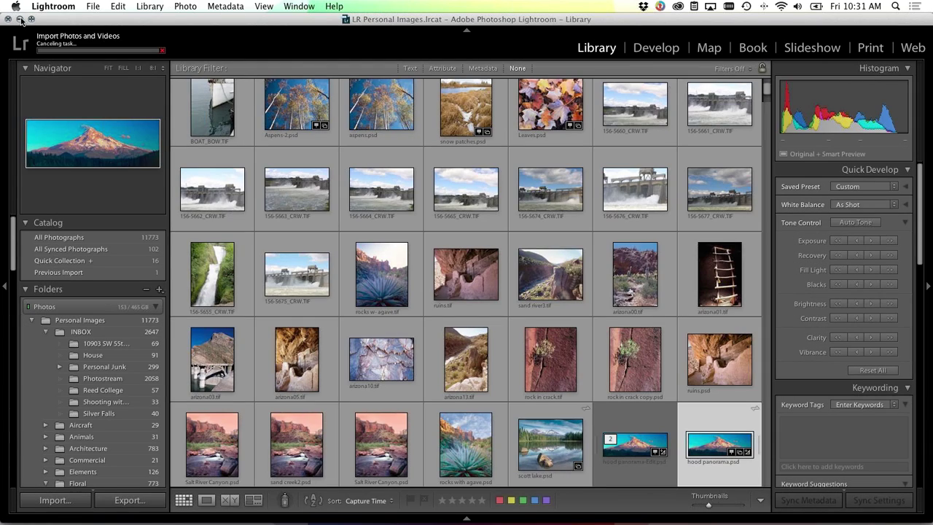
Open the recent Demo Catalog 2013.10 in Lightroom, enlarge its window, and show the Layers folder under Demo Images
left_click(93, 5)
mouse_move(120, 49)
left_click(321, 61)
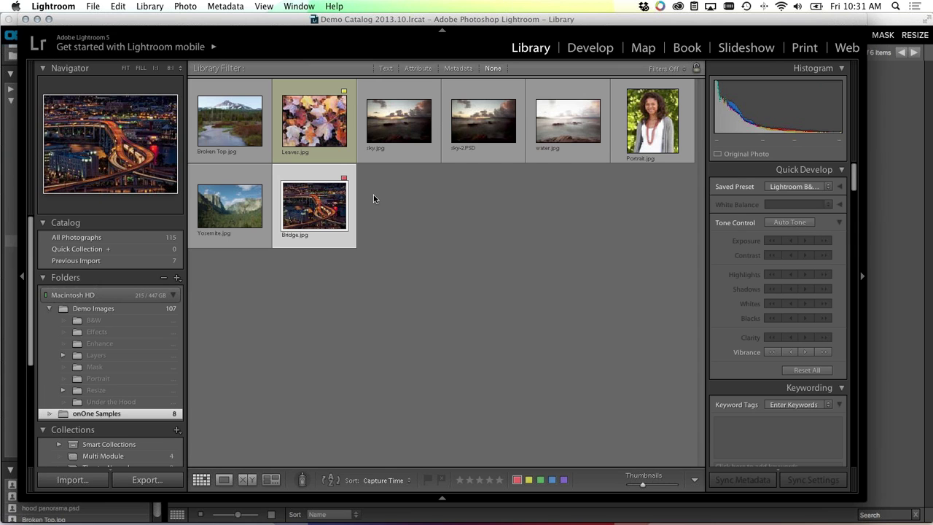
left_click(49, 18)
left_click(80, 357)
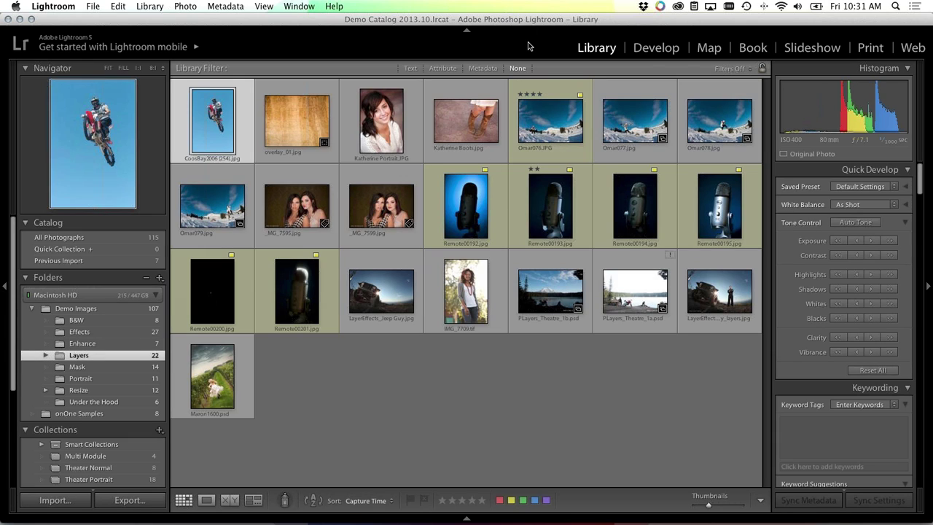
Preview the cowboy boots, the woman's portrait and the overlay_01.jpg texture, and leave the cowboy boots photo selected
mouse_move(557, 118)
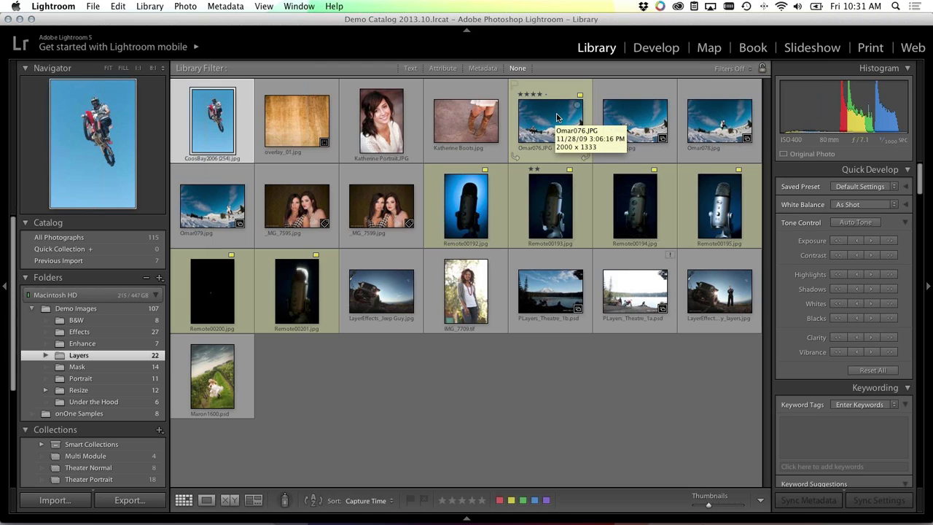
left_click(473, 125)
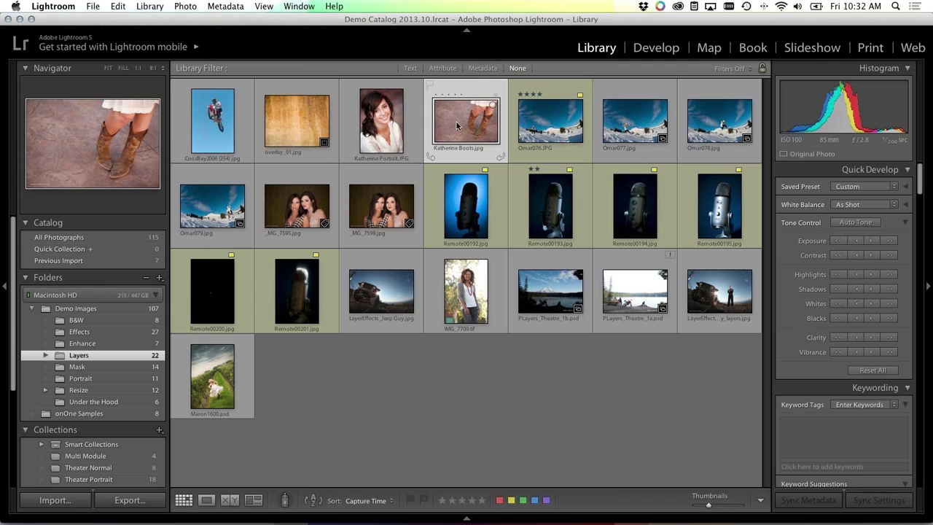
left_click(380, 123)
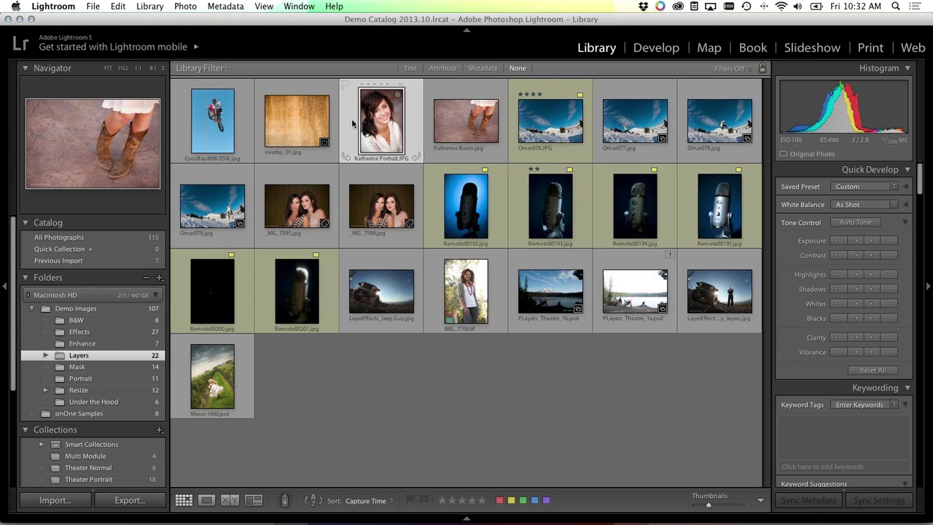
left_click(312, 122)
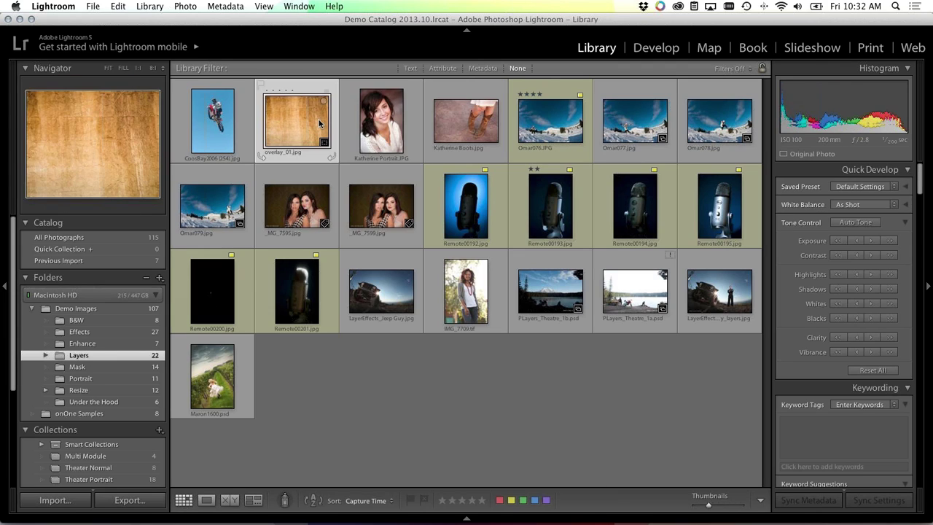
left_click(469, 117)
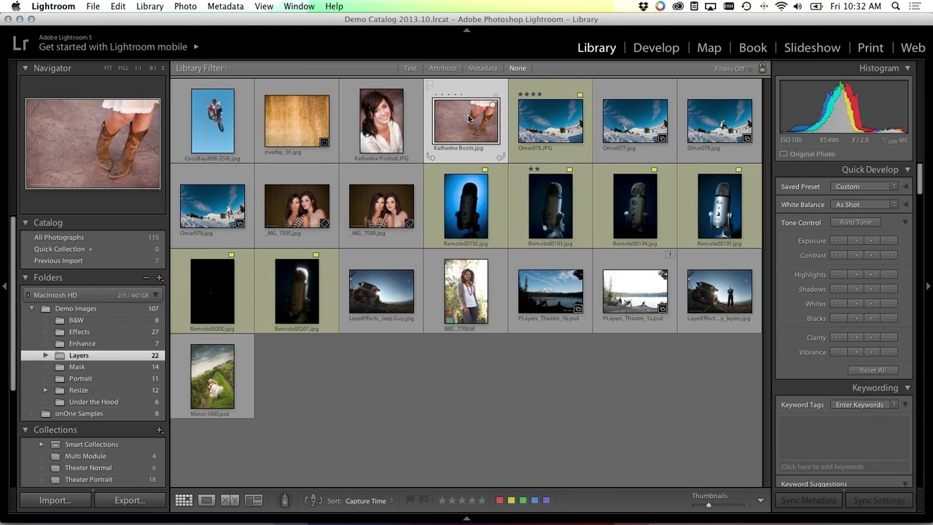
Switch to Perfect Photo Suite 8 and open its Layers module
mouse_move(401, 514)
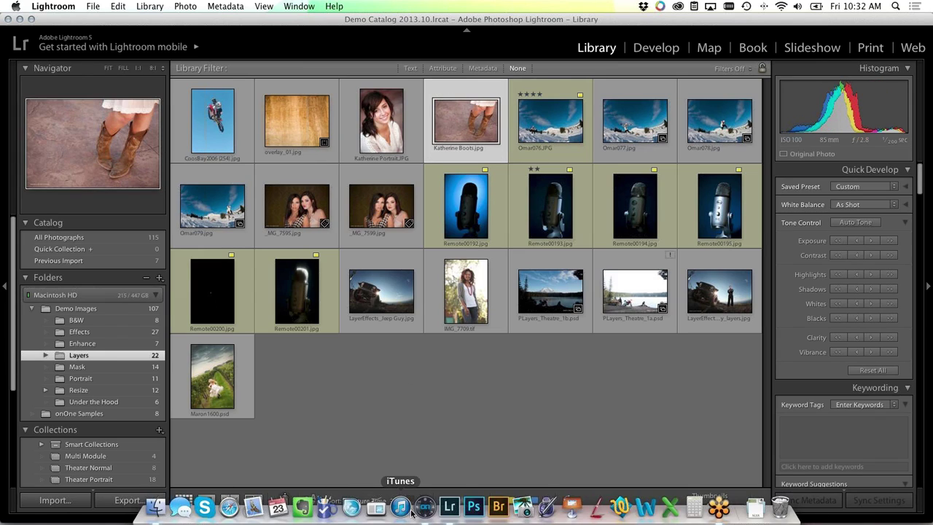
left_click(428, 508)
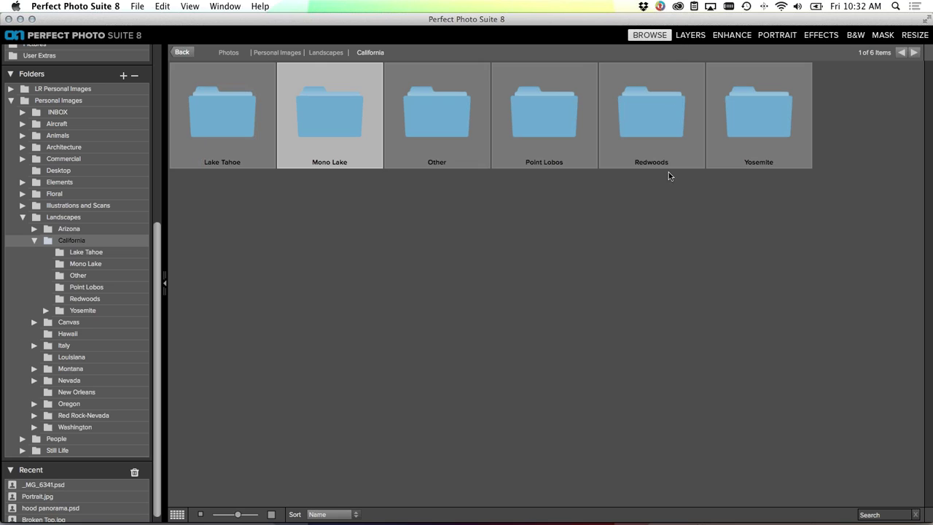
left_click(669, 217)
left_click(690, 36)
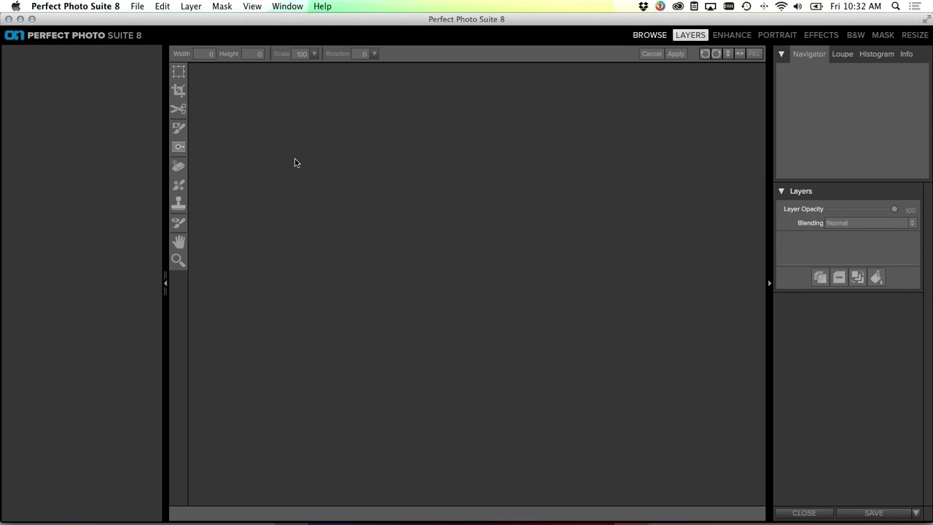
Create a new 8.5 x 11 inches document with the Adobe RGB (1998) profile and 16 Bit depth, and close it
left_click(138, 7)
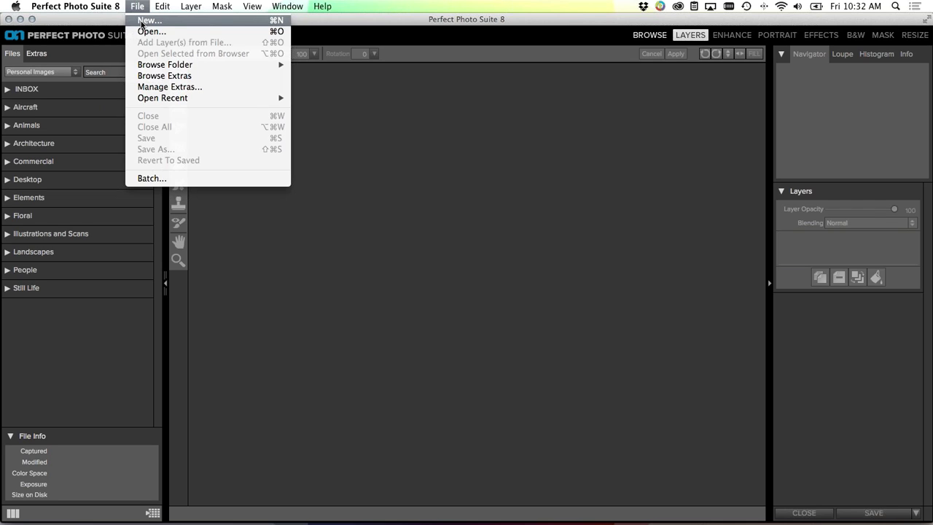
left_click(145, 20)
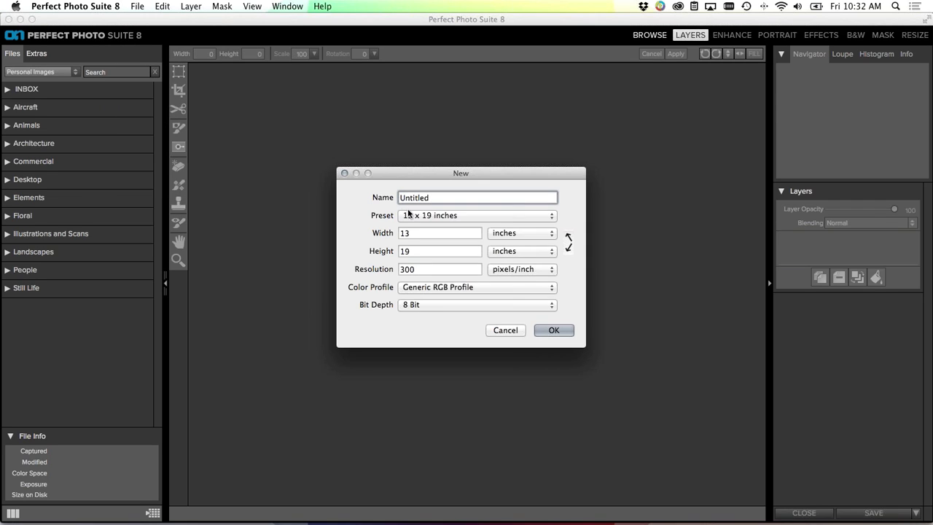
left_click(409, 215)
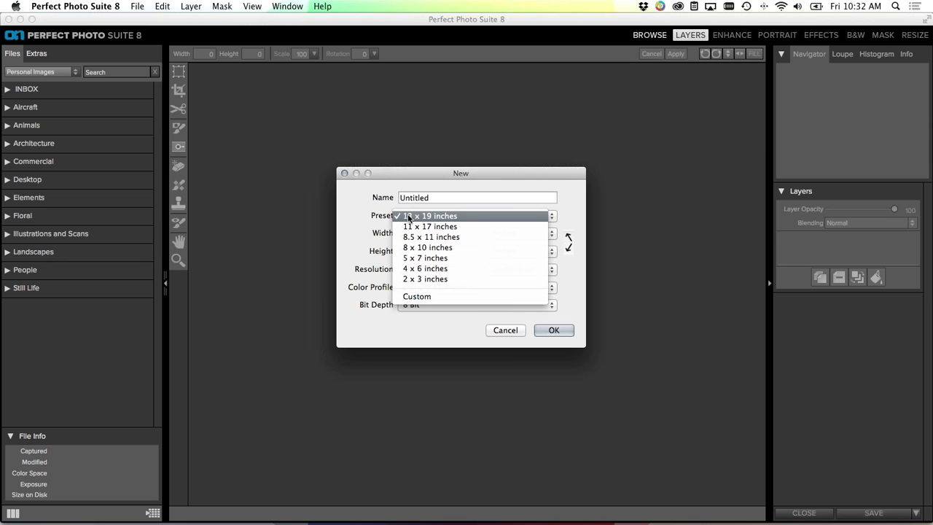
left_click(445, 239)
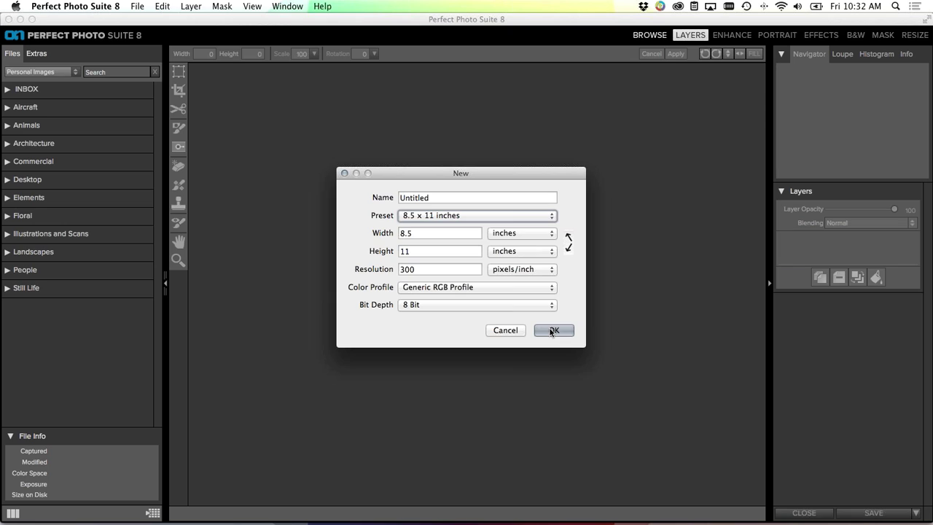
left_click(503, 288)
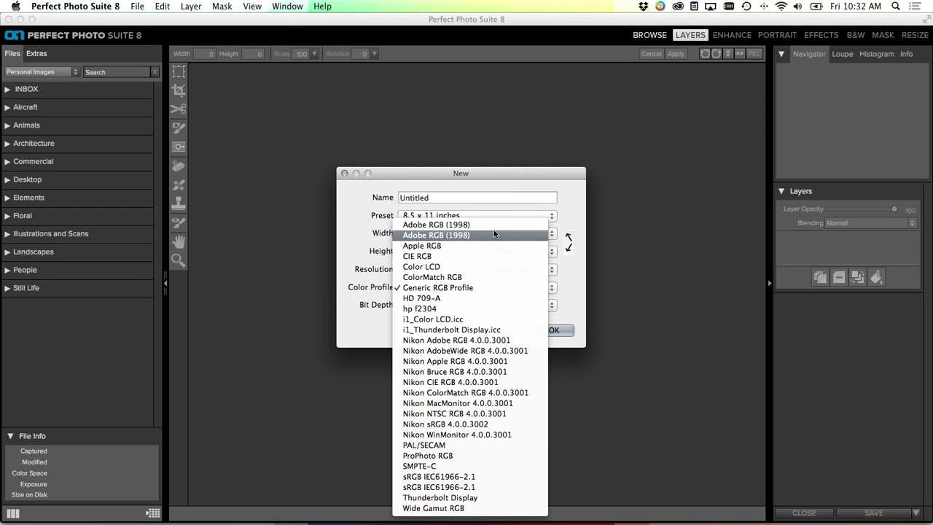
left_click(494, 235)
left_click(477, 307)
left_click(477, 316)
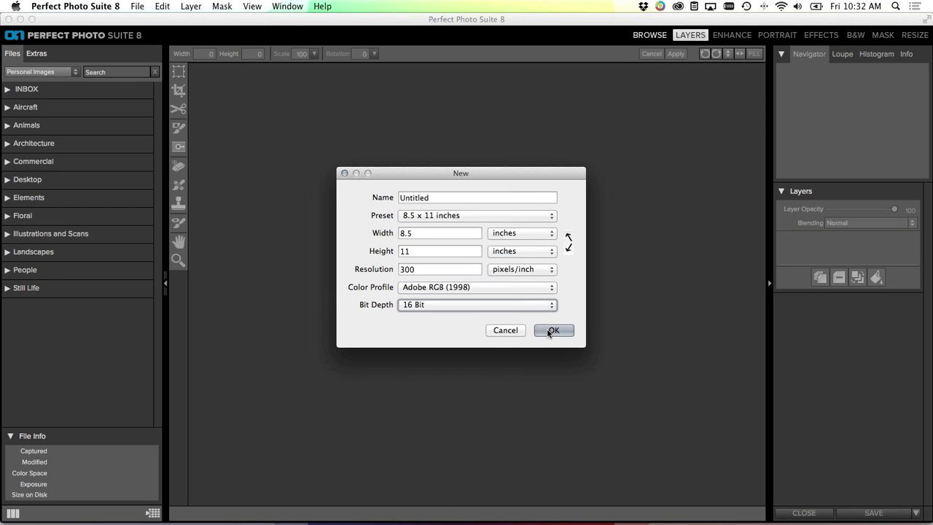
left_click(552, 331)
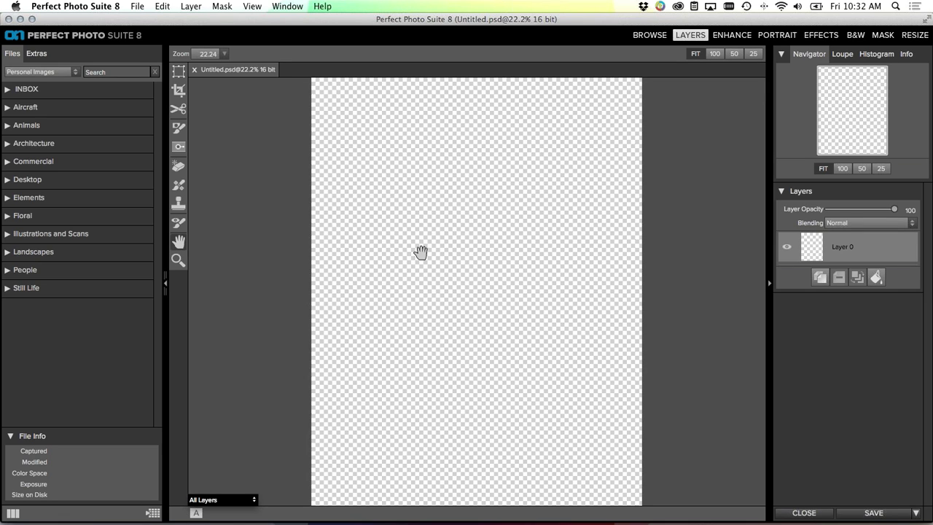
key("super+w")
Create a new document from the 8.5 x 11 inches preset, swapped to 11 inches wide by 8.5 inches high, at 16 Bit
left_click(137, 6)
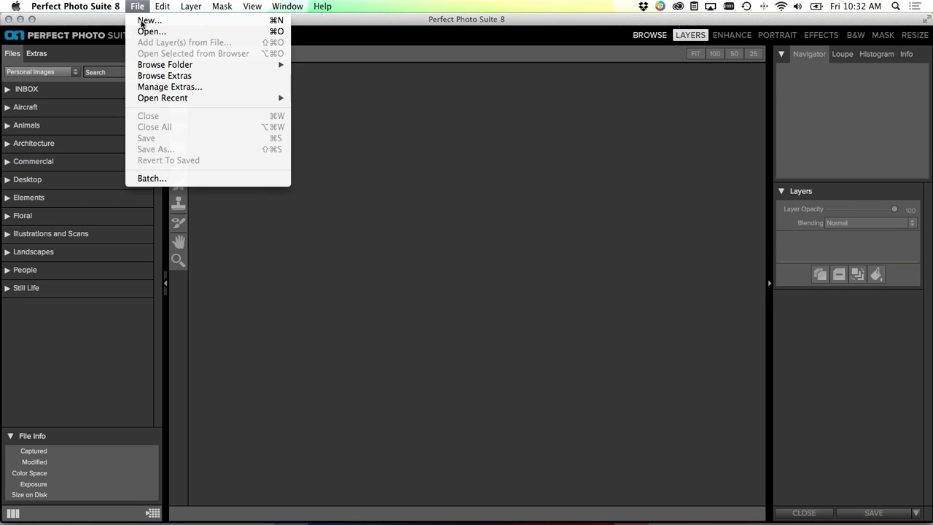
left_click(143, 21)
left_click(438, 215)
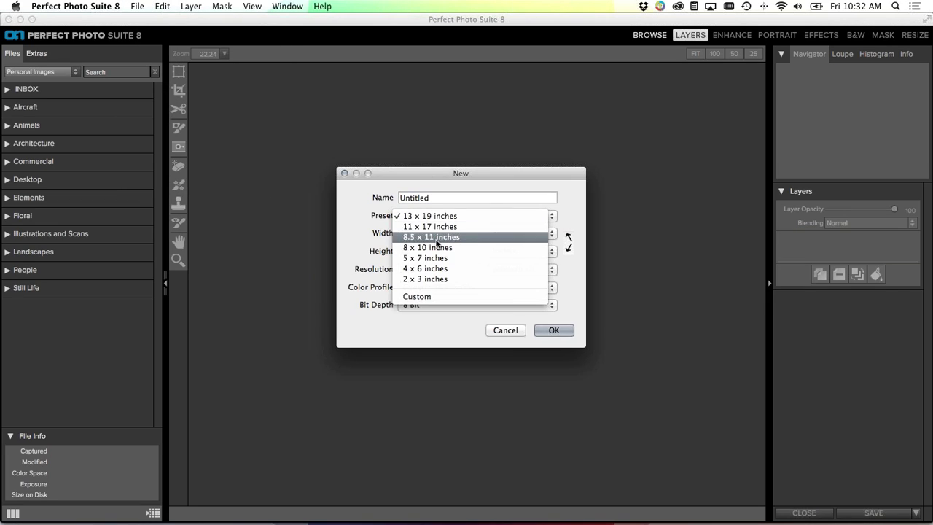
left_click(438, 239)
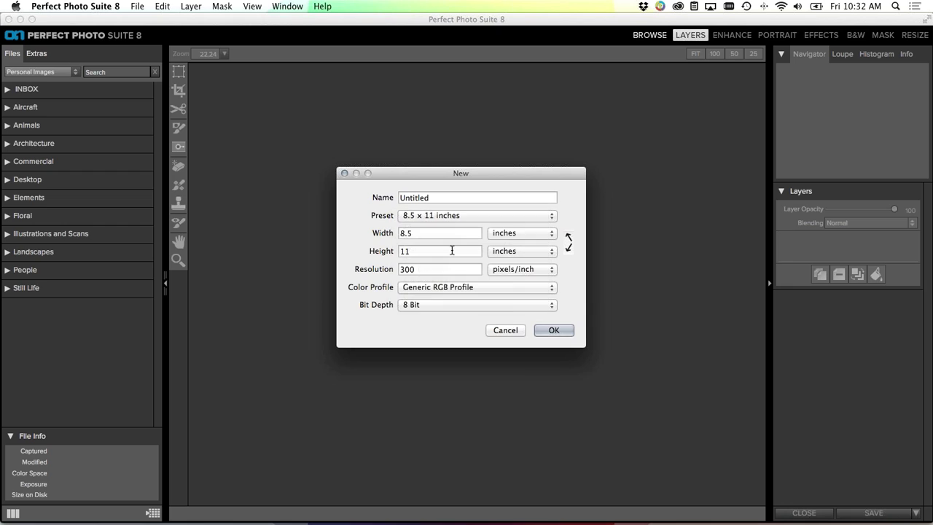
left_click(569, 243)
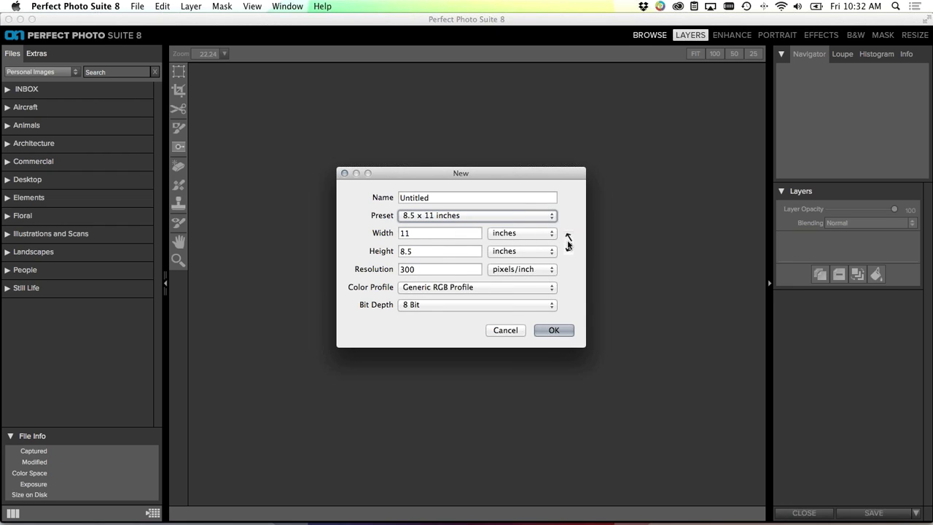
left_click(428, 287)
left_click(446, 304)
left_click(462, 318)
left_click(554, 330)
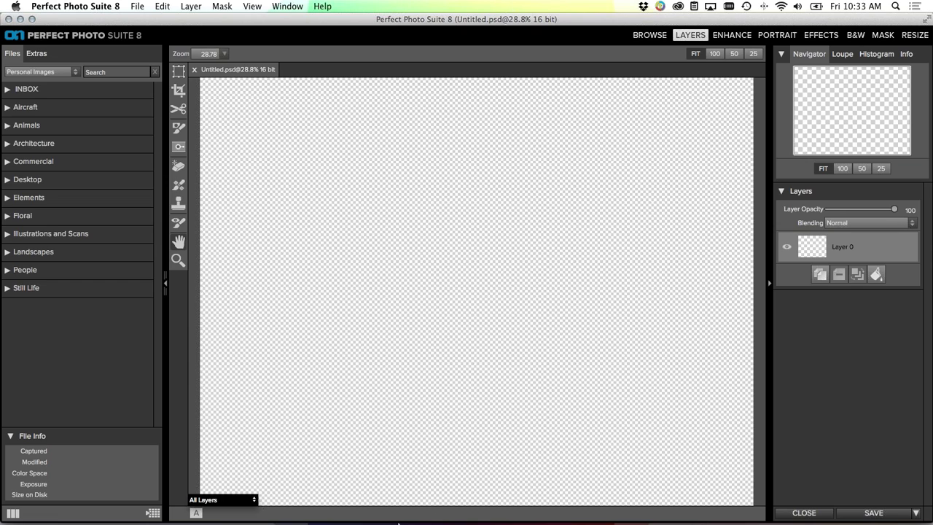
Switch to Lightroom and send the cowboy boots photo to Perfect Layers 8 as a layer, merging it into the current document
mouse_move(436, 515)
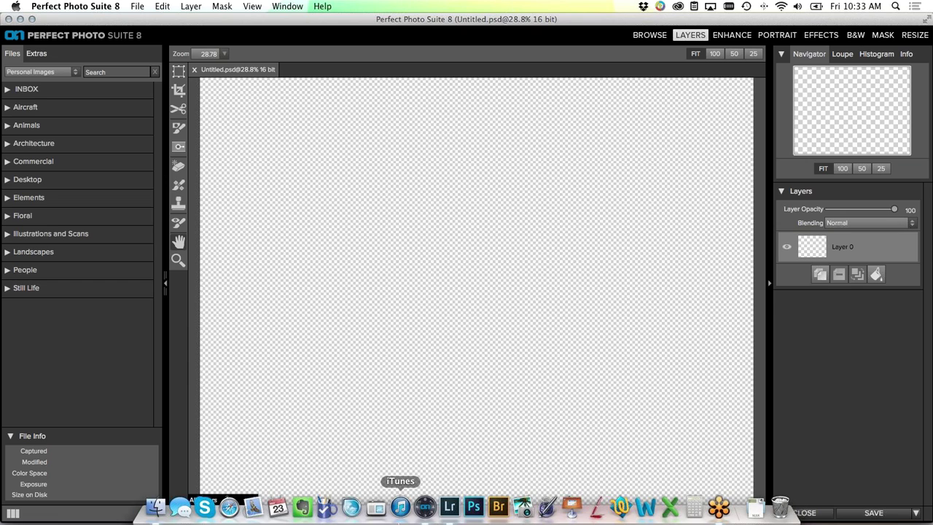
left_click(450, 508)
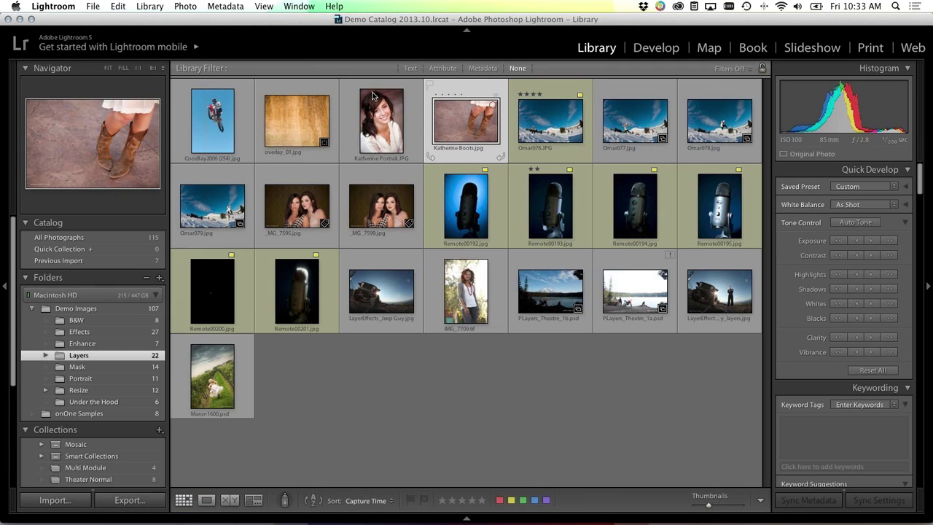
left_click(93, 7)
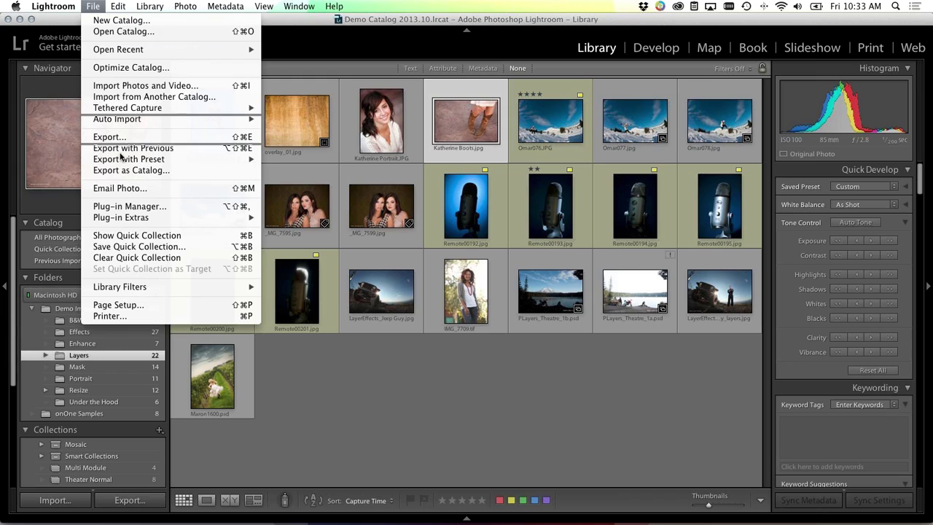
mouse_move(131, 218)
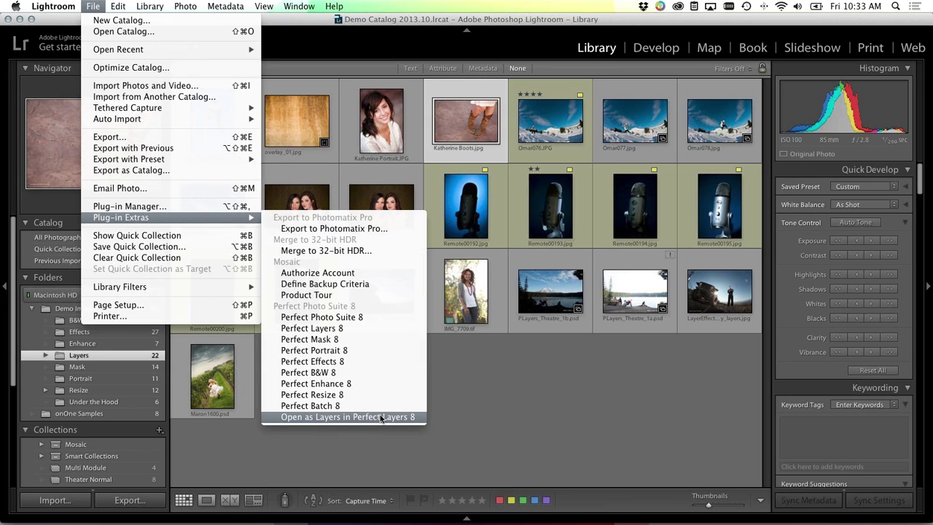
left_click(337, 419)
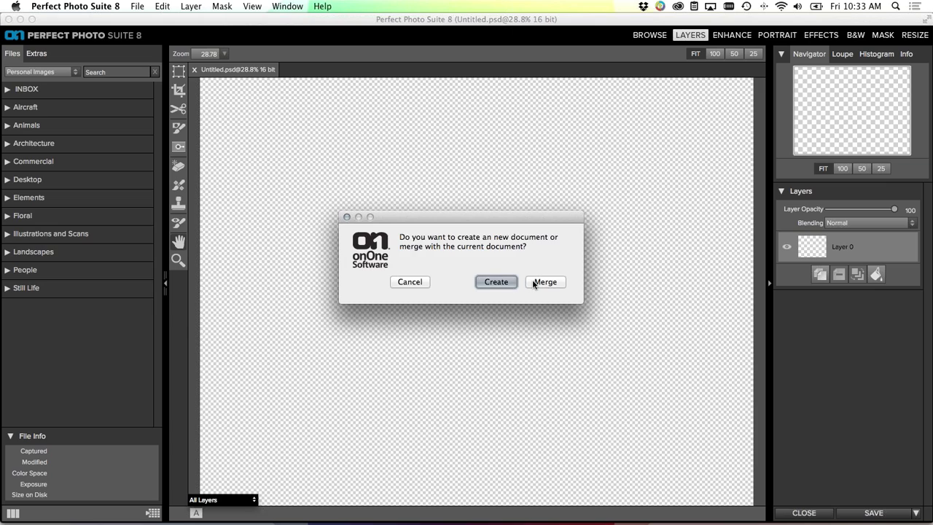
left_click(536, 283)
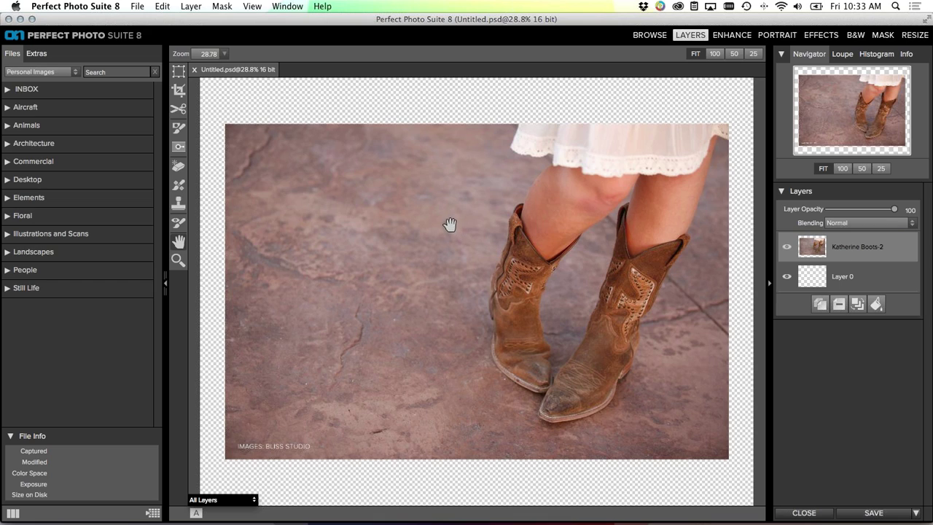
Transform the cowboy boots layer to fill the whole canvas and apply the change
left_click(179, 72)
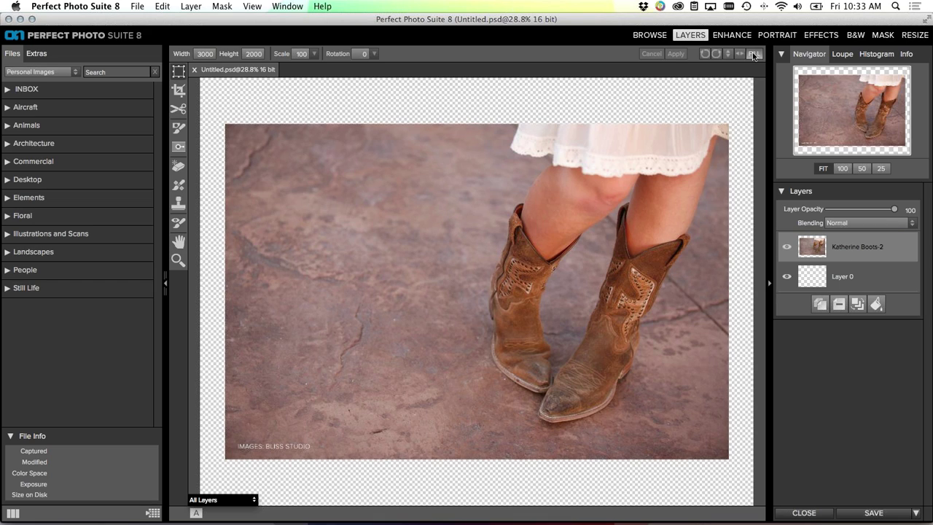
left_click(754, 53)
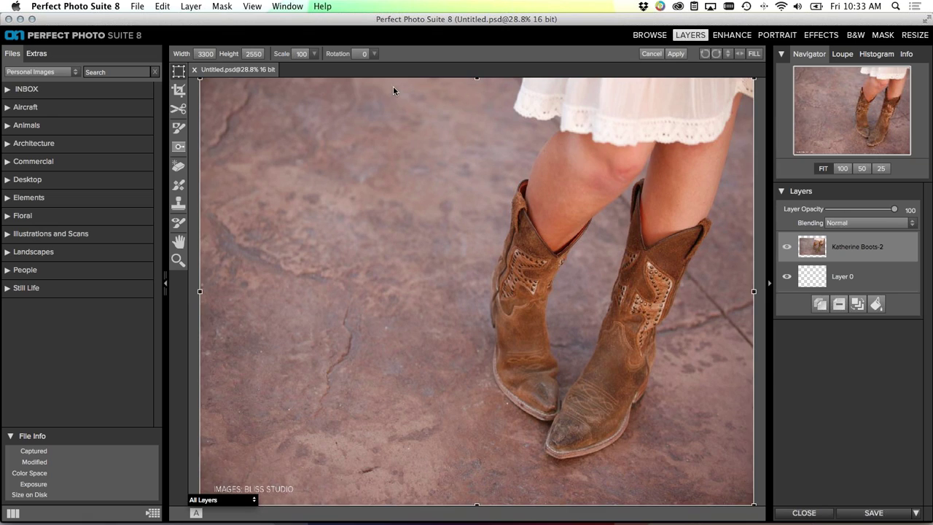
left_click(679, 53)
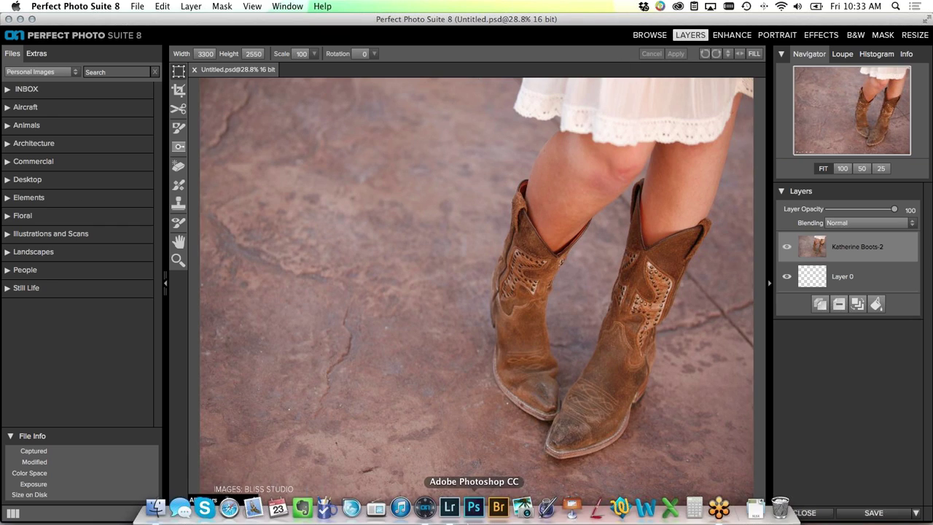
Switch to Lightroom and send overlay_01.jpg to Perfect Layers 8 as a layer, merging it into the current document
left_click(451, 507)
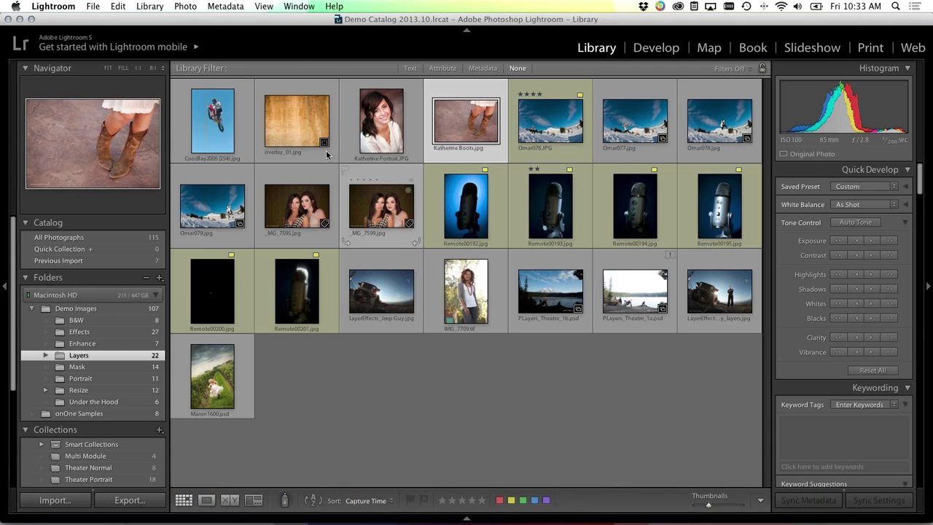
left_click(306, 138)
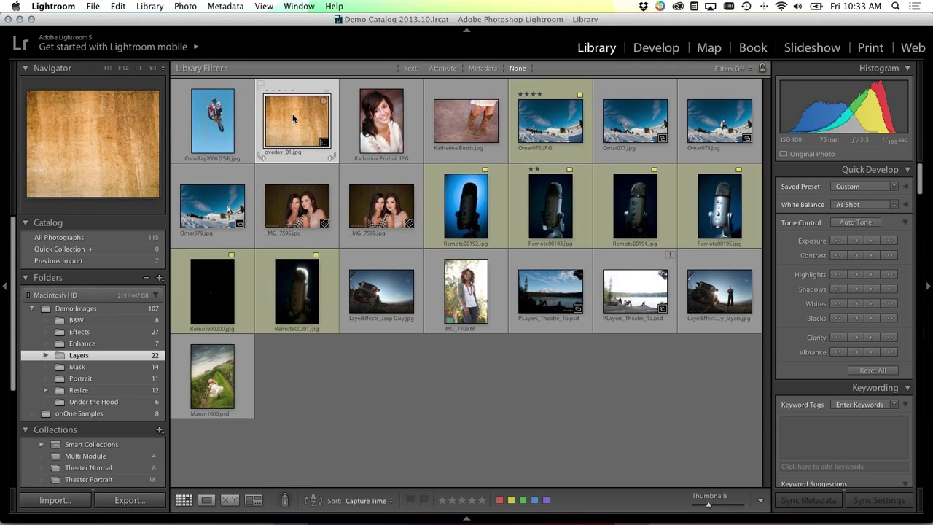
left_click(93, 6)
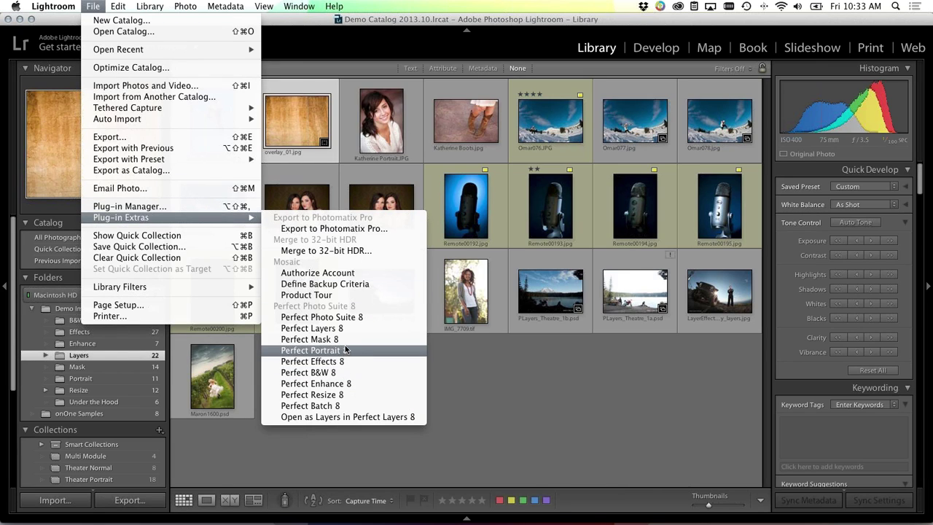
left_click(351, 418)
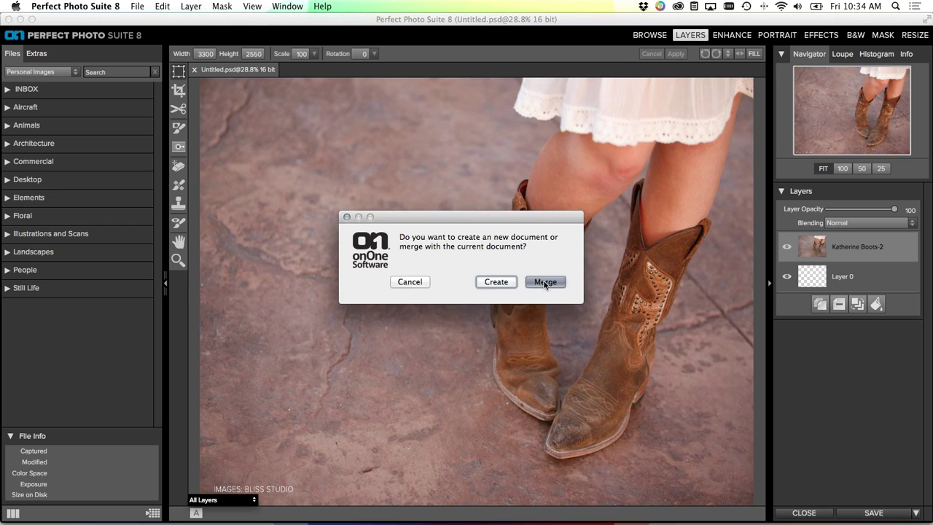
left_click(544, 283)
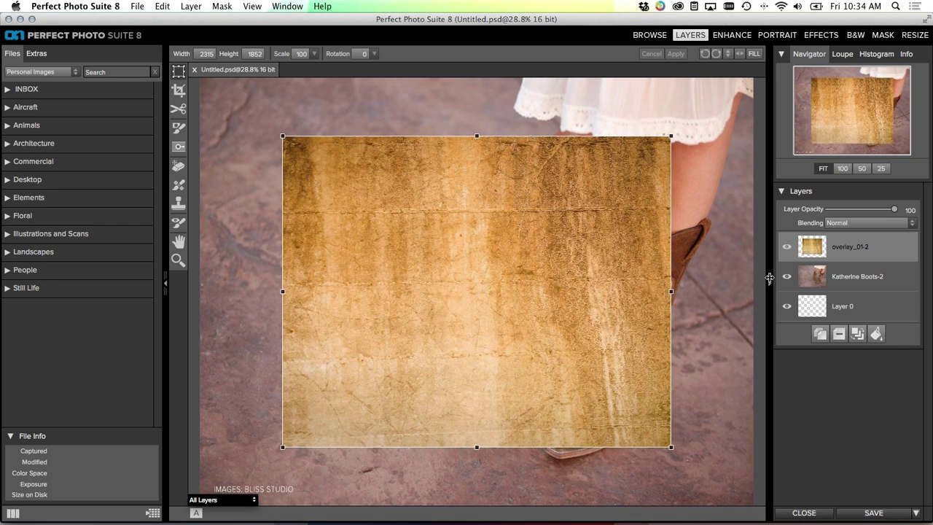
Make the texture layer fill the whole canvas and blend it in Soft Light mode at 96 opacity
left_click(755, 55)
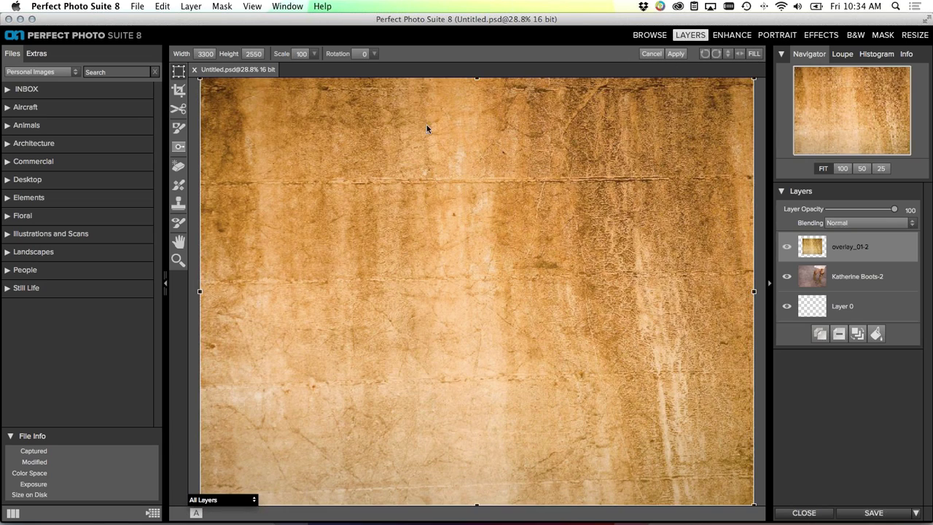
left_click(675, 54)
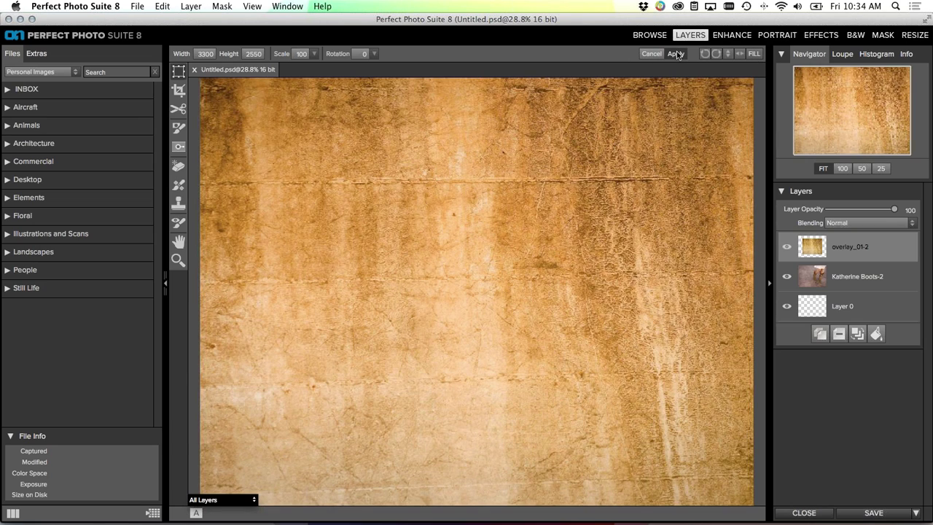
left_click(865, 223)
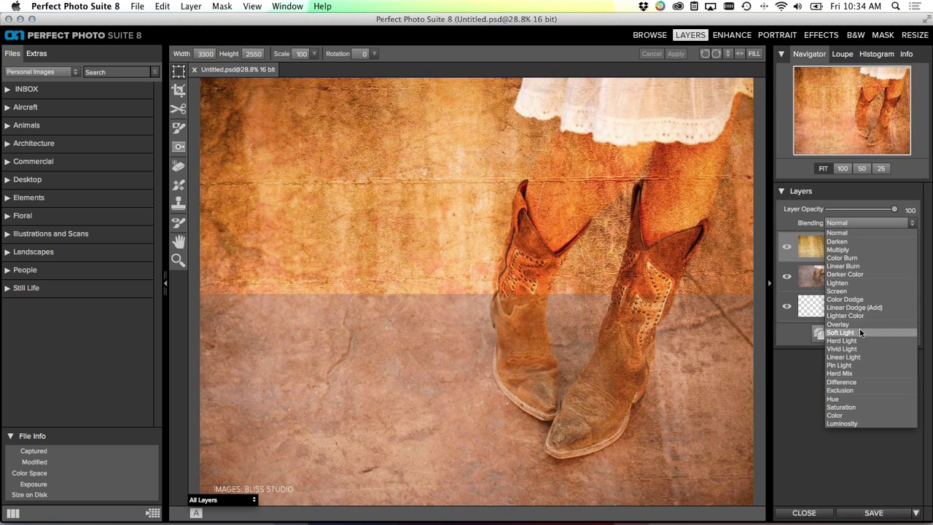
left_click(861, 333)
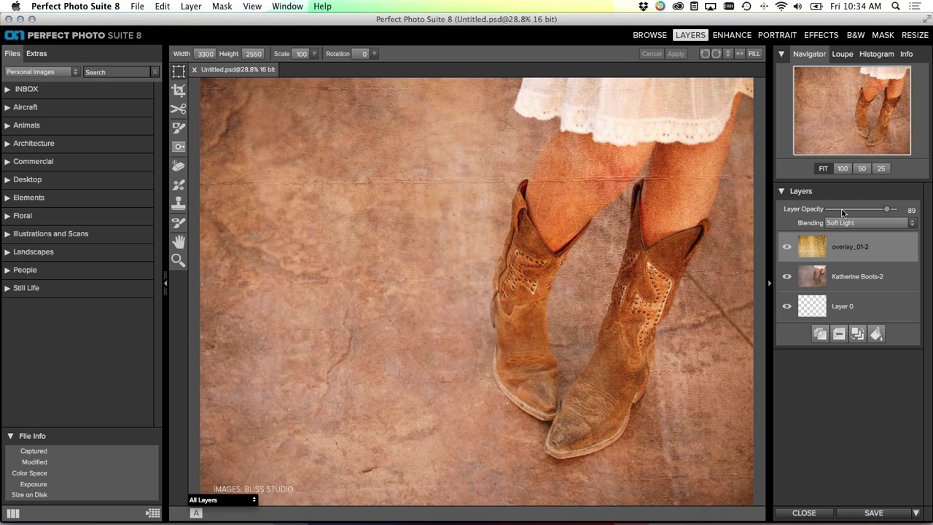
left_click_drag(887, 209, 894, 210)
Switch to Lightroom and send the woman's portrait photo to Perfect Layers 8 as a layer, merging it into the current document
mouse_move(444, 516)
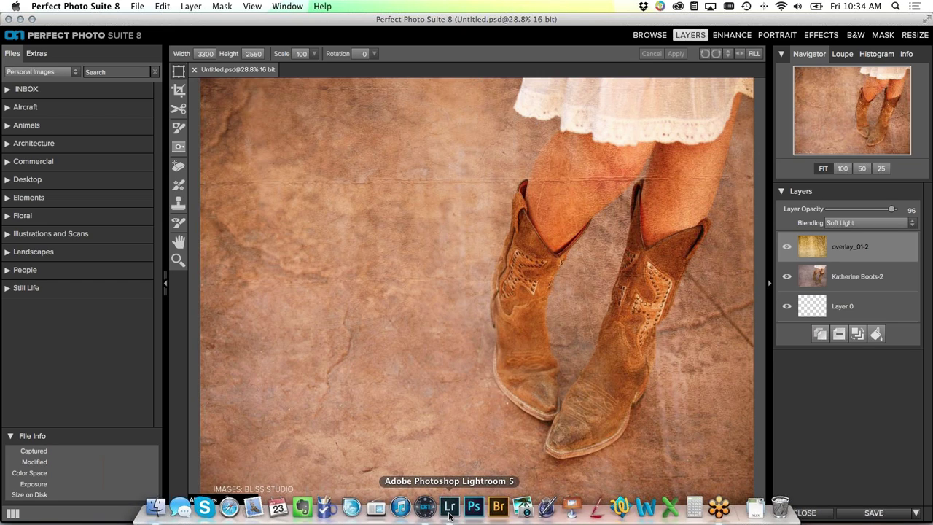
left_click(449, 512)
left_click(449, 512)
left_click(383, 133)
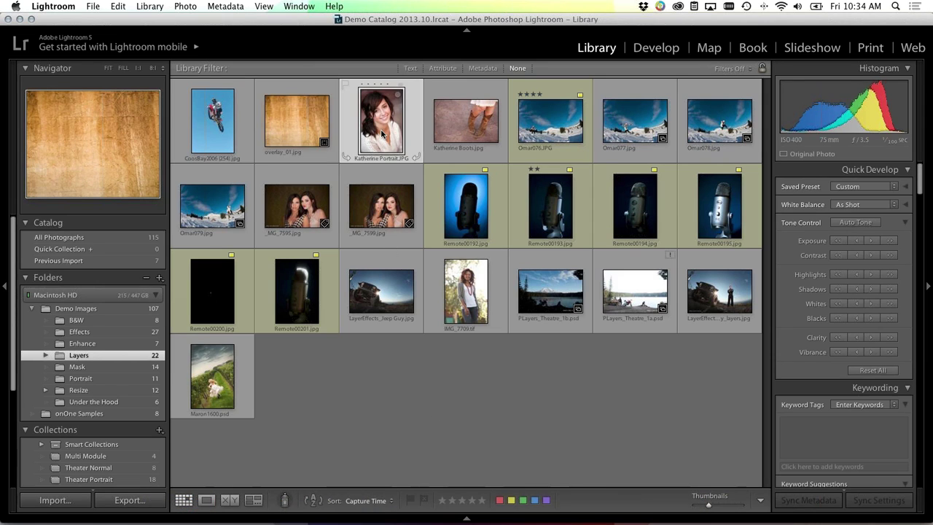
left_click(94, 5)
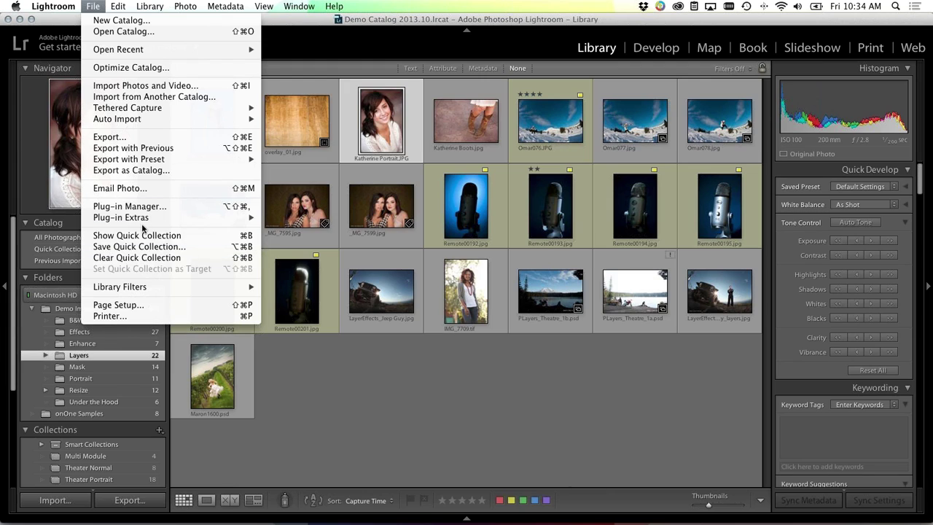
left_click(383, 421)
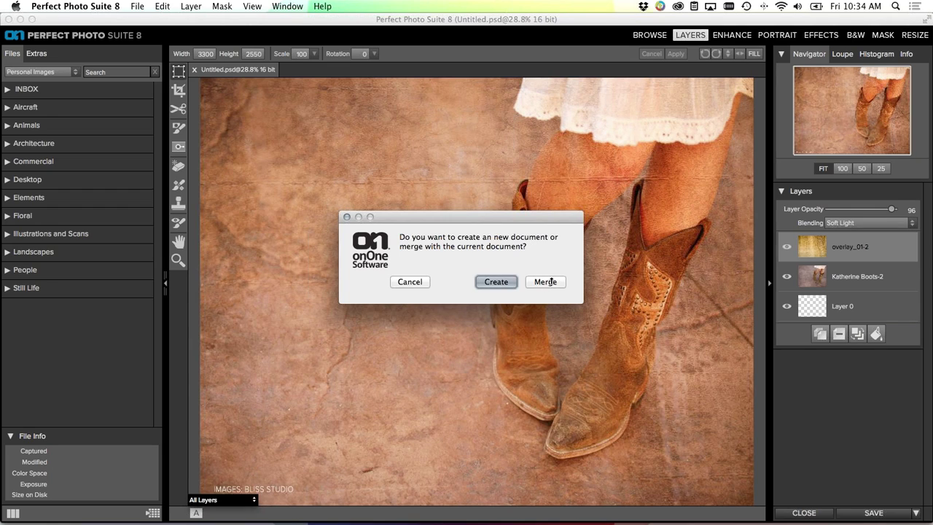
left_click(546, 281)
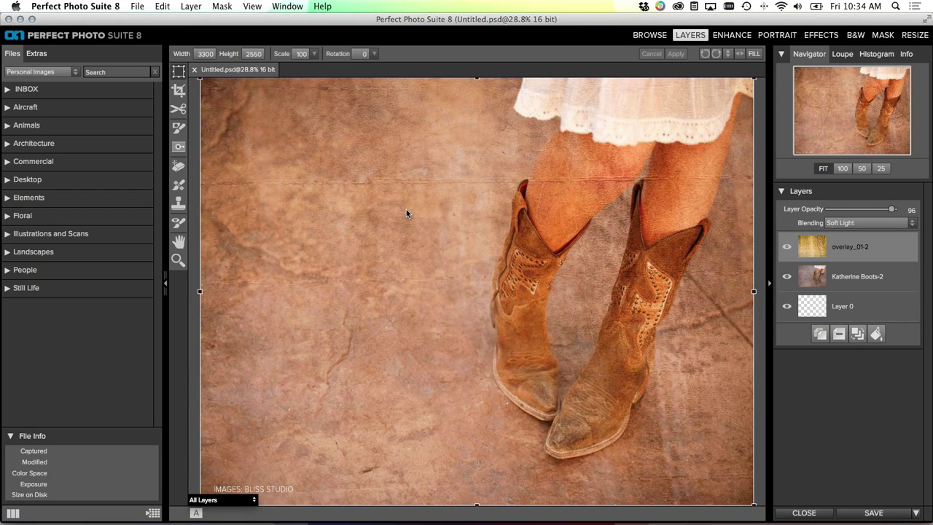
Move the portrait layer beside the boots, shrink it and tilt it slightly counter-clockwise, ending at about 1324 by 1772 pixels
left_click_drag(448, 254, 325, 242)
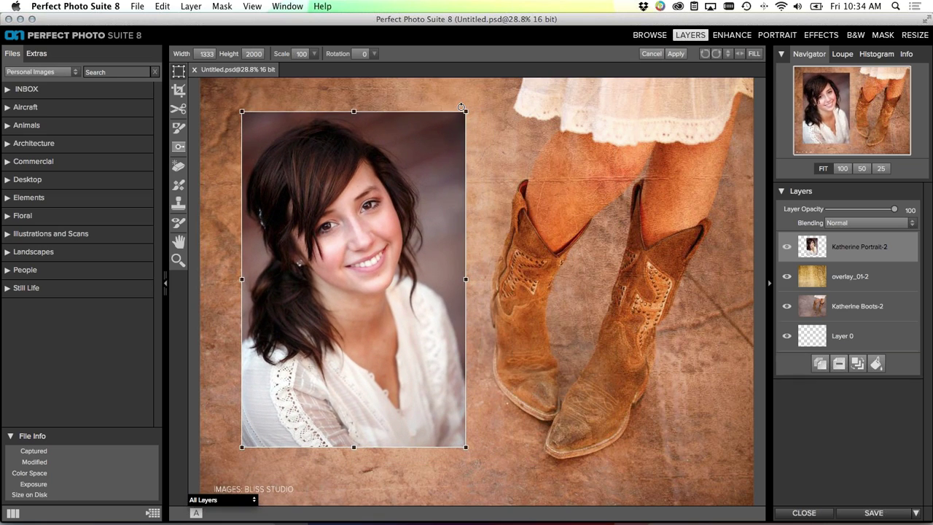
left_click_drag(465, 114, 421, 148)
left_click_drag(383, 183, 386, 136)
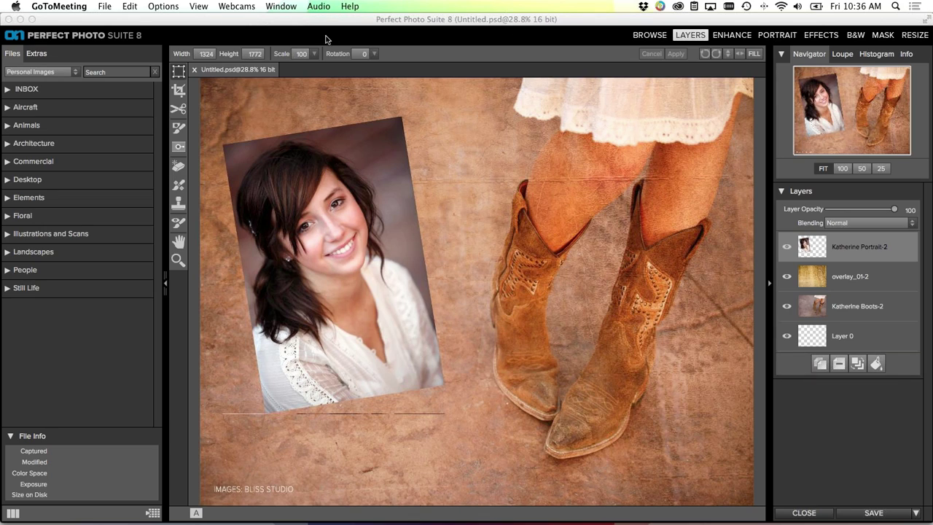
Browse to the Bridal View Falls folder within Yosemite and select _MG_5684.CR2 and _MG_5688.CR2 together
left_click(661, 36)
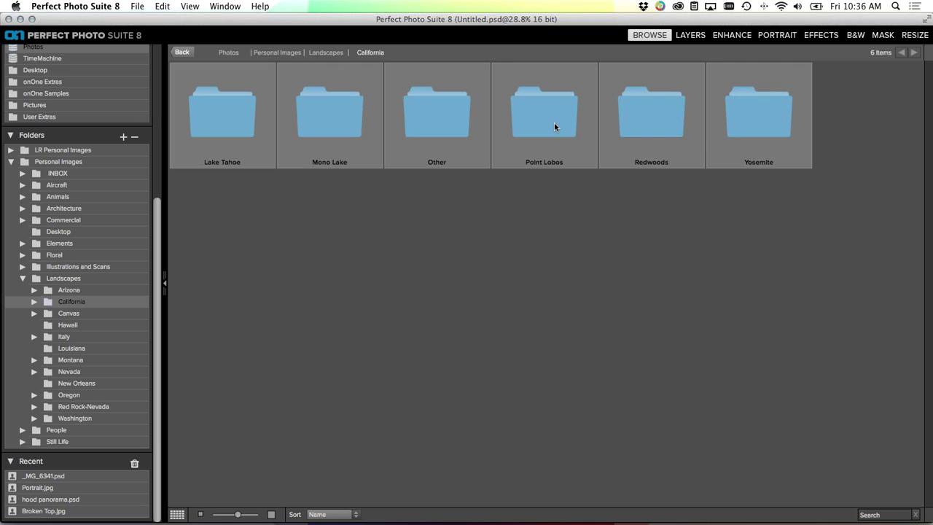
double_click(740, 140)
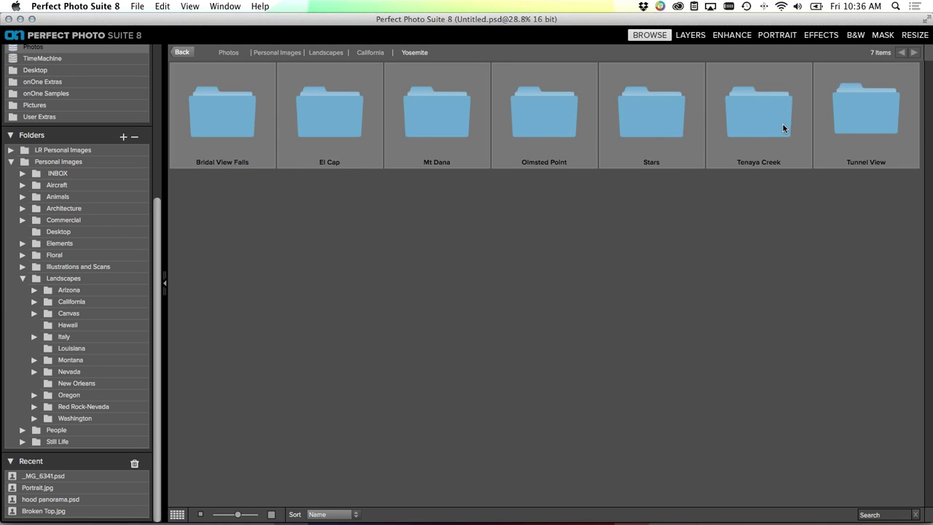
double_click(230, 114)
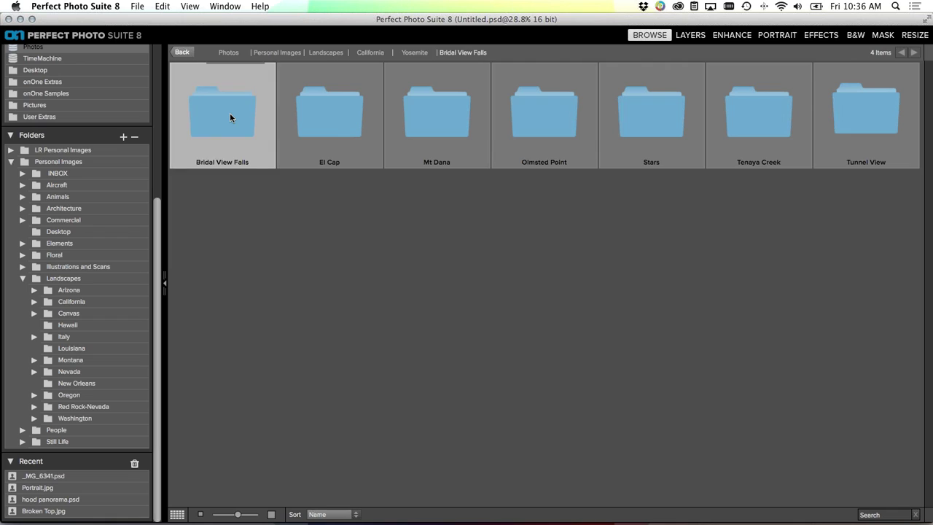
left_click(419, 117)
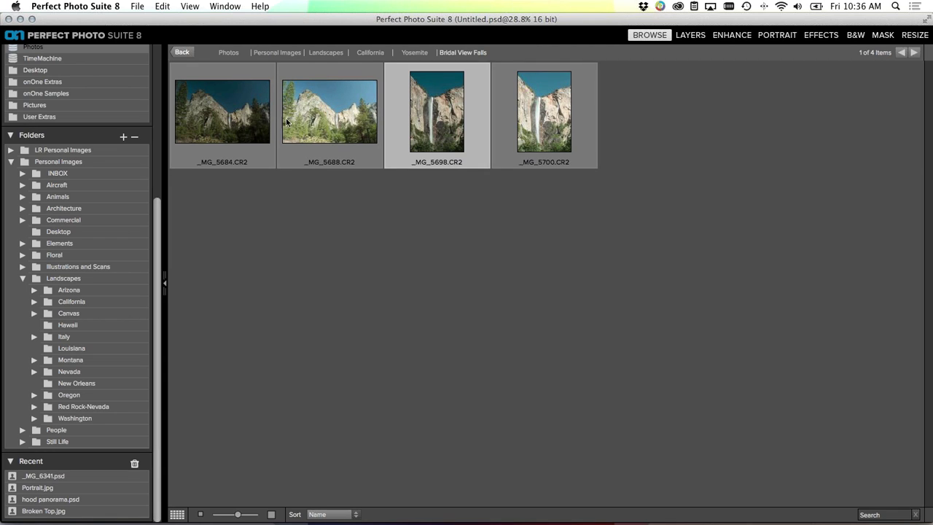
left_click(254, 118)
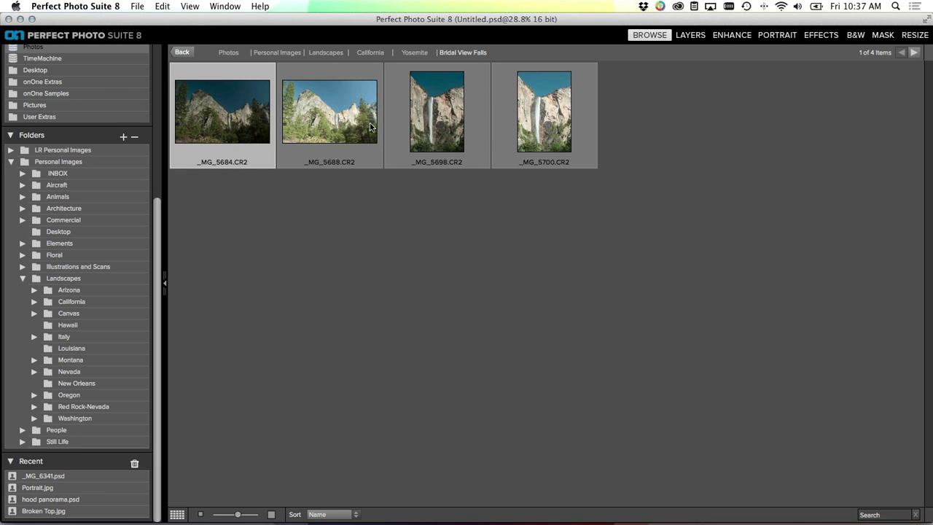
left_click(342, 138, "shift")
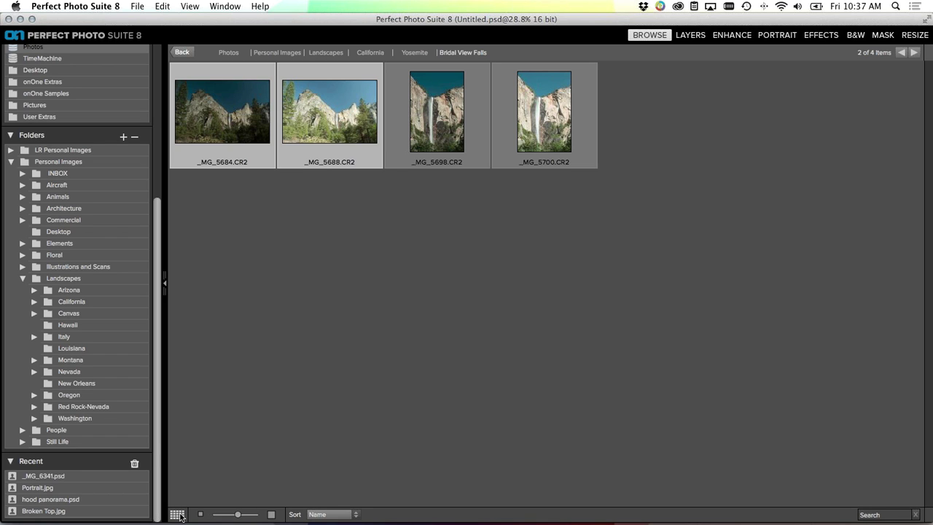
Preview _MG_5688.CR2 on its own at 100% and inspect the mountain peak and the waterfall
left_click(179, 515)
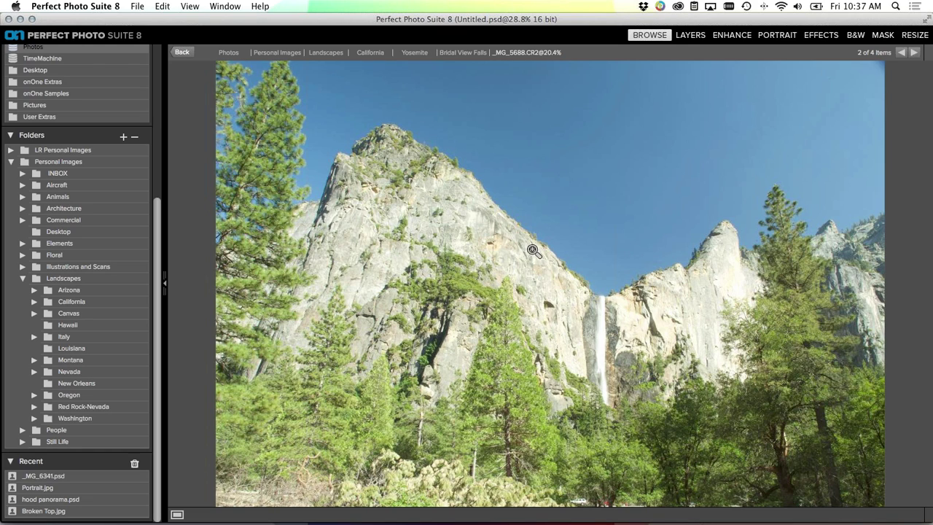
left_click(470, 176)
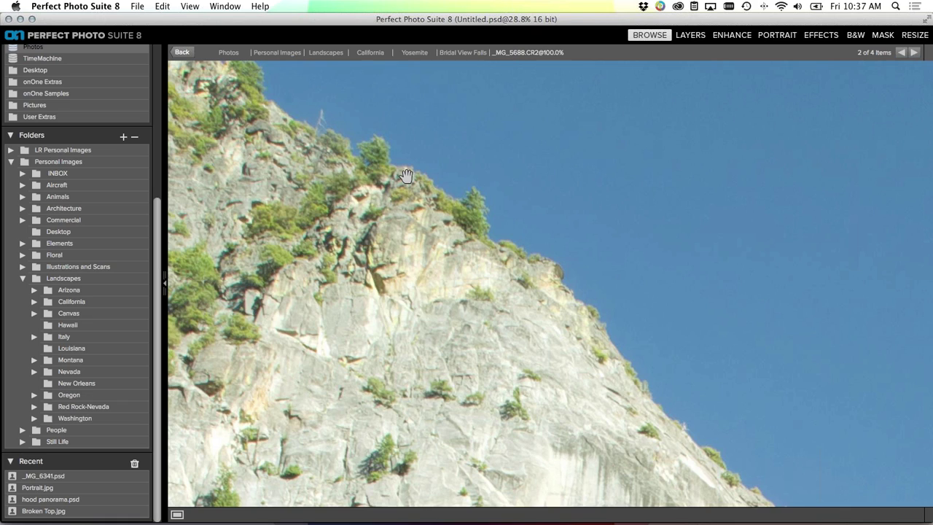
left_click_drag(157, 255, 139, 49)
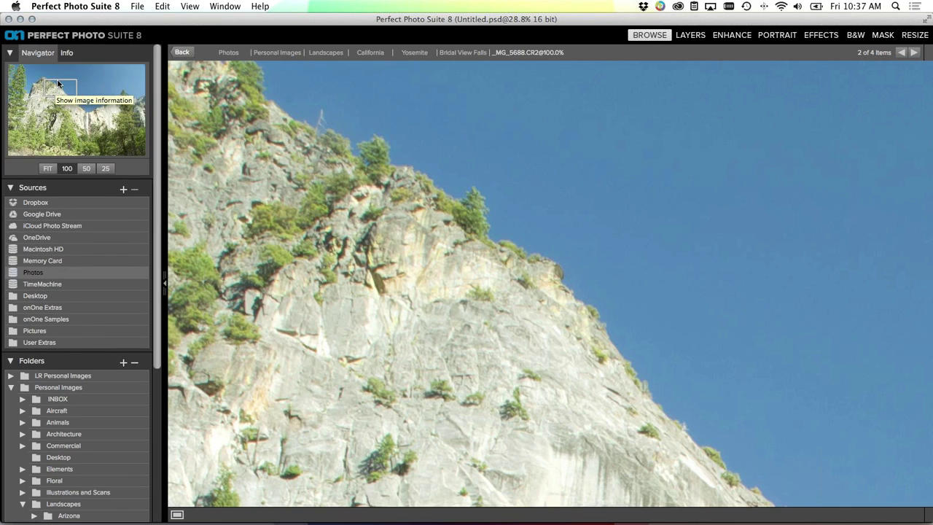
left_click_drag(419, 193, 796, 277)
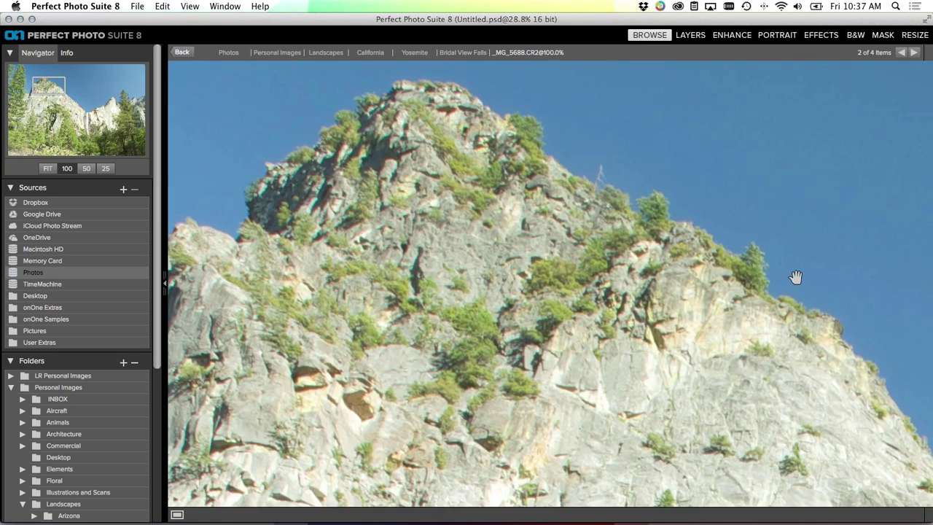
scroll(796, 277, "left", 5)
scroll(797, 278, "up", 2)
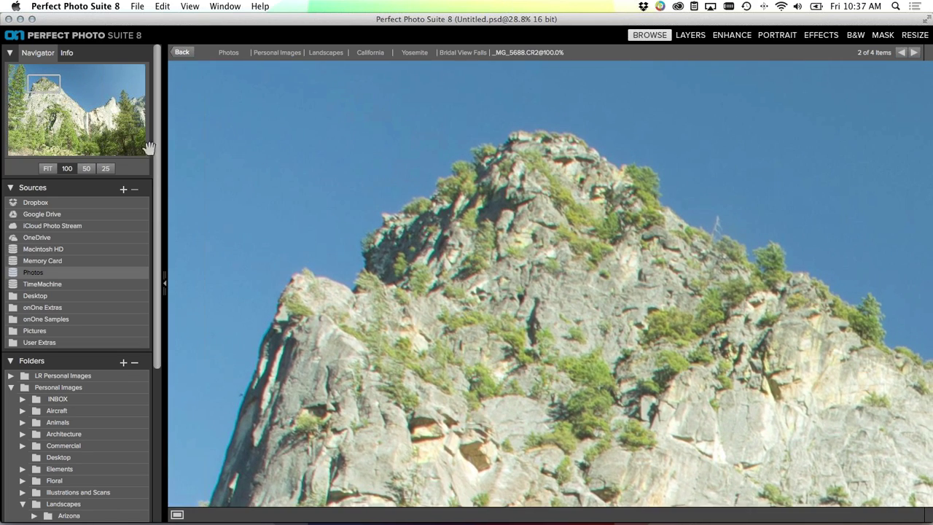
left_click_drag(49, 86, 98, 114)
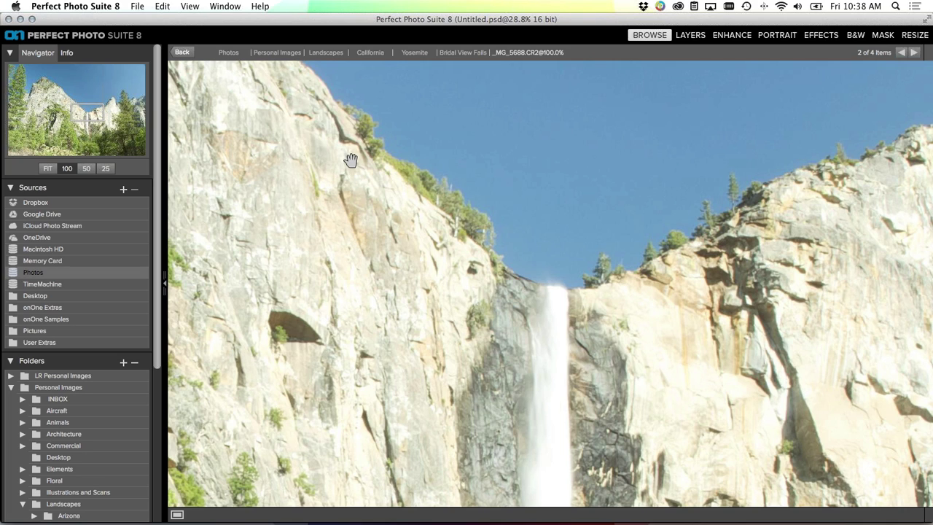
Compare the waterfall area in _MG_5684.CR2 and _MG_5688.CR2 at 100%, and return to the thumbnail grid
key("Left")
key("Right")
key("Left")
key("Right")
key("Left")
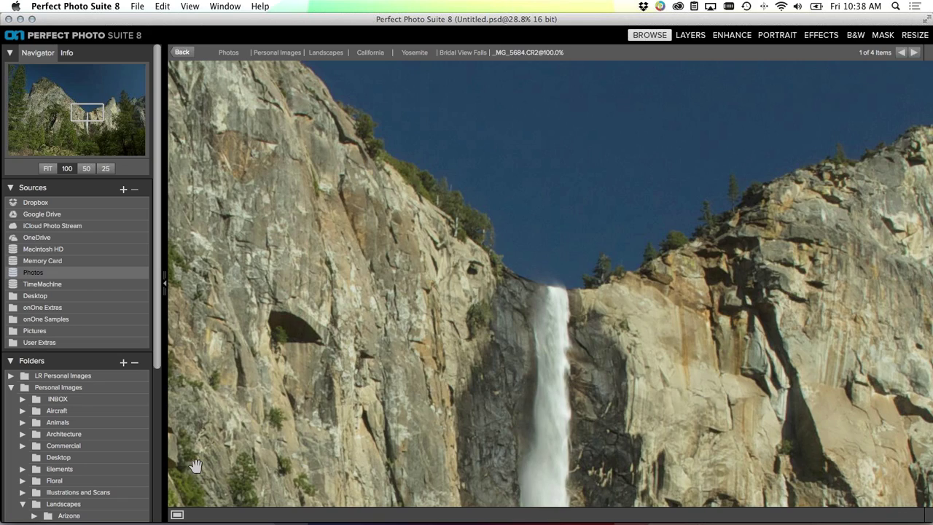
left_click(177, 515)
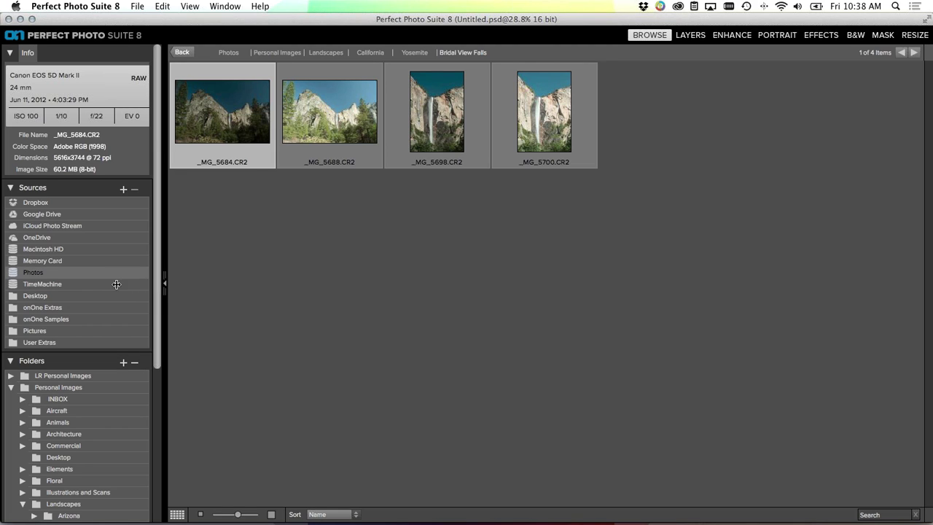
Hide and restore the folder pane around the thumbnails, hide it again, and show it beside the fitted preview of _MG_5684.CR2
left_click_drag(75, 283, 40, 283)
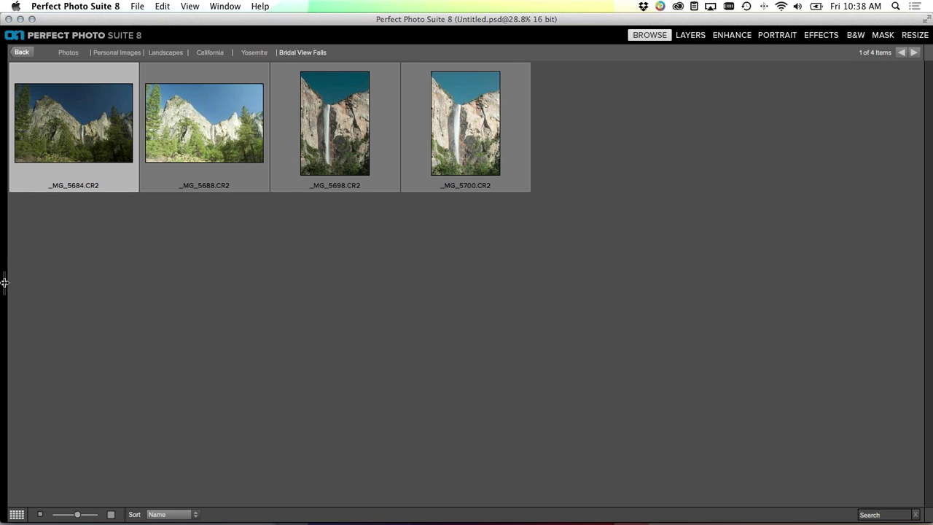
left_click_drag(46, 282, 140, 284)
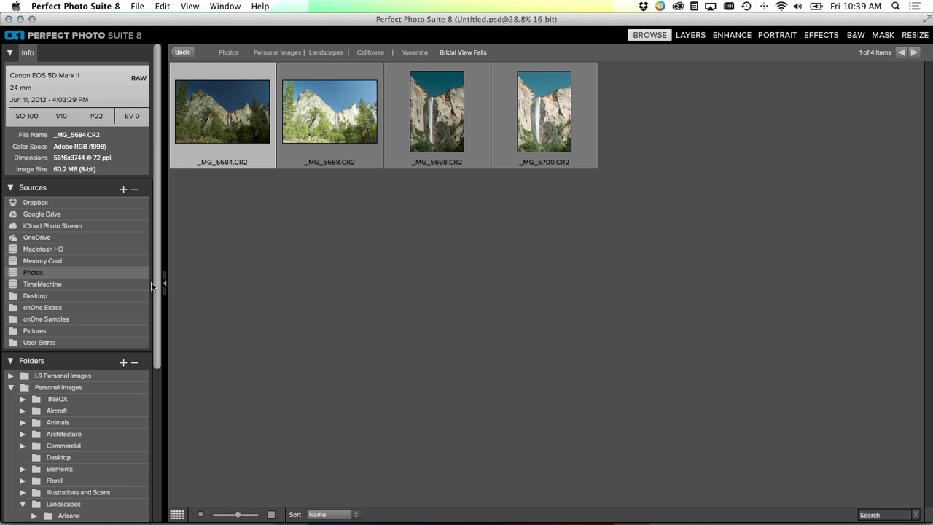
key("Tab")
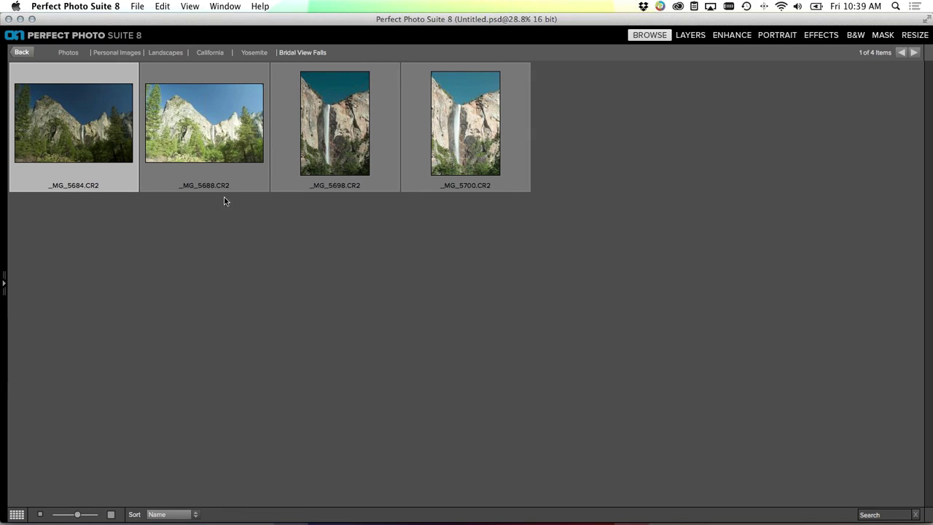
double_click(104, 138)
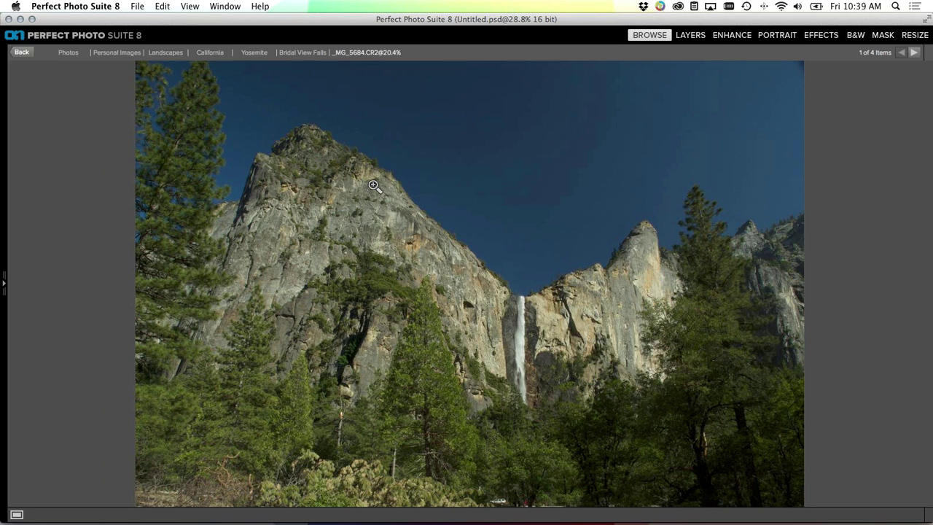
key("Tab")
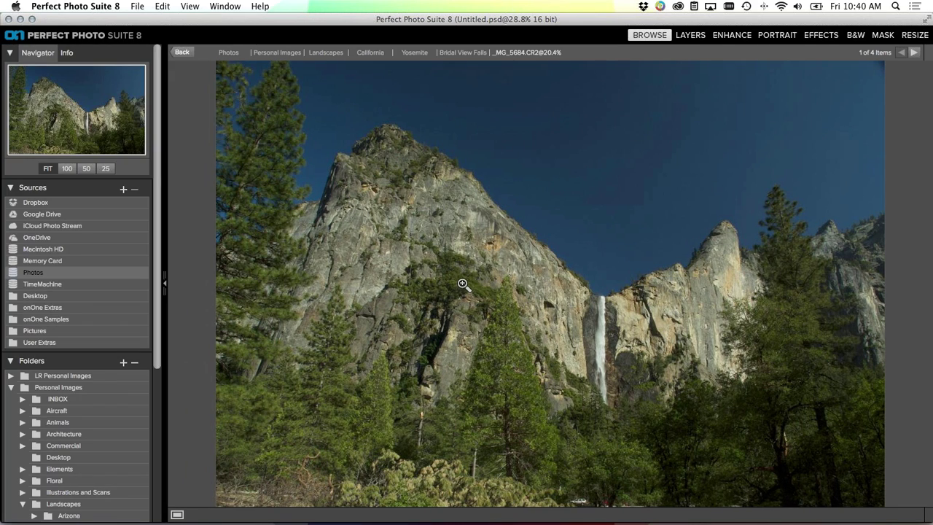
Return to the thumbnail grid, select all four Bridal View Falls photos, and open the batch settings for them
double_click(403, 237)
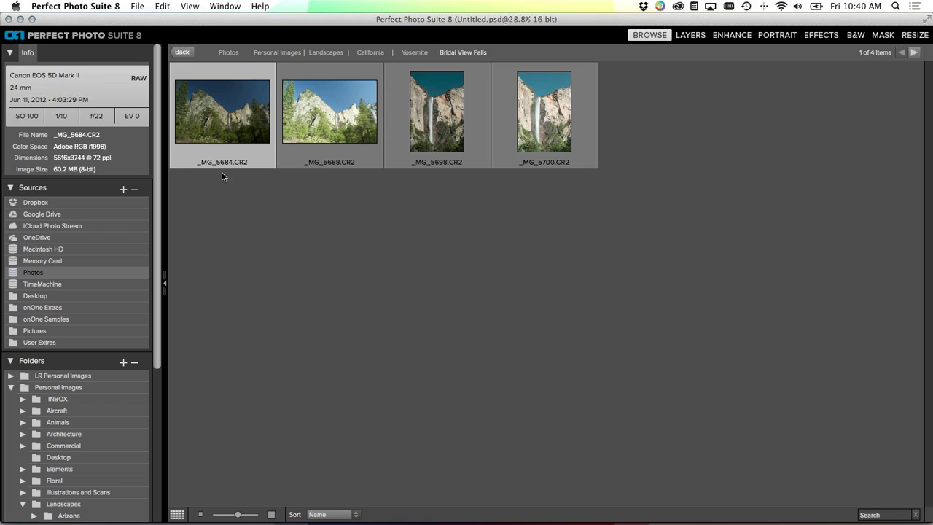
left_click(554, 130, "shift")
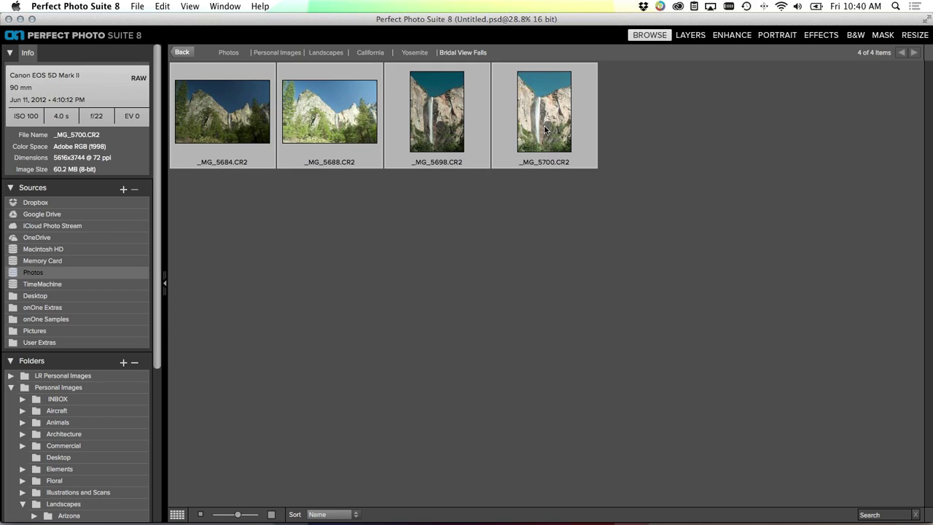
right_click(294, 110)
left_click(326, 222)
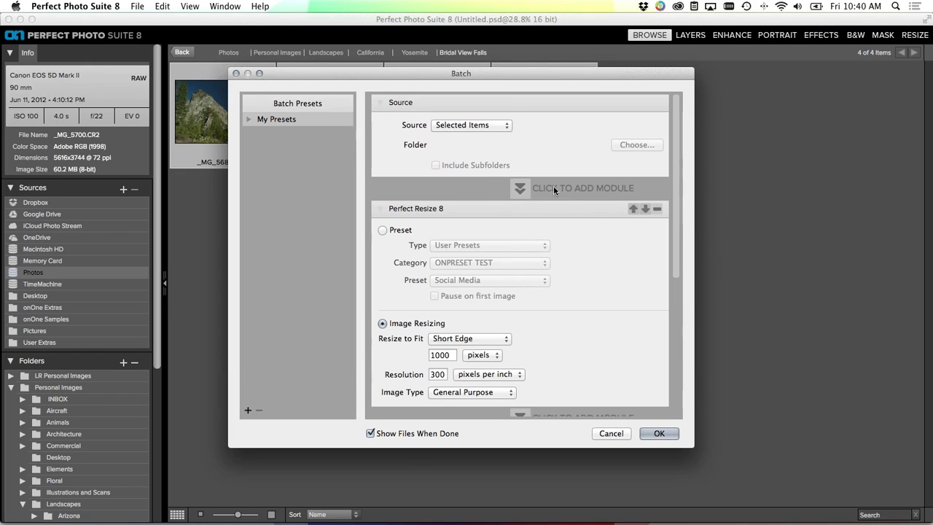
Remove the existing Perfect Resize module from the batch and add a fresh Perfect Resize module
left_click(657, 211)
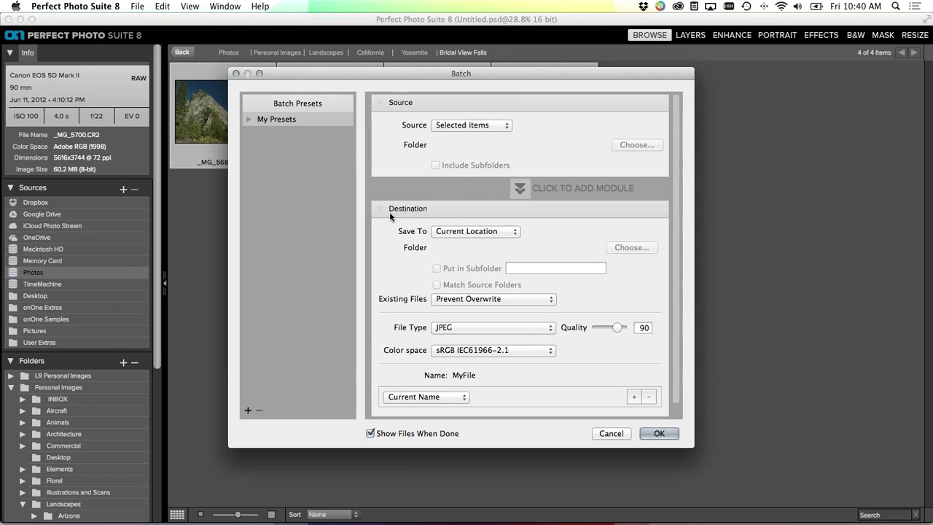
left_click(518, 188)
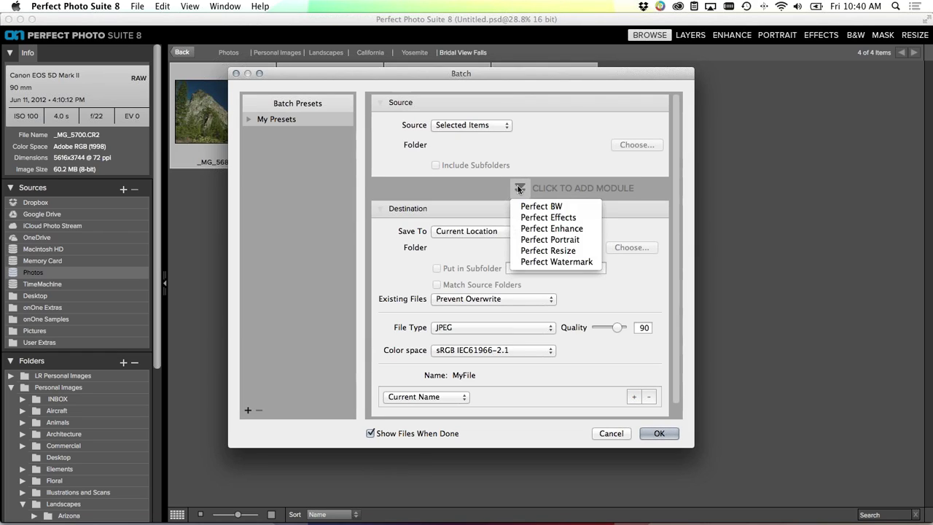
left_click(557, 253)
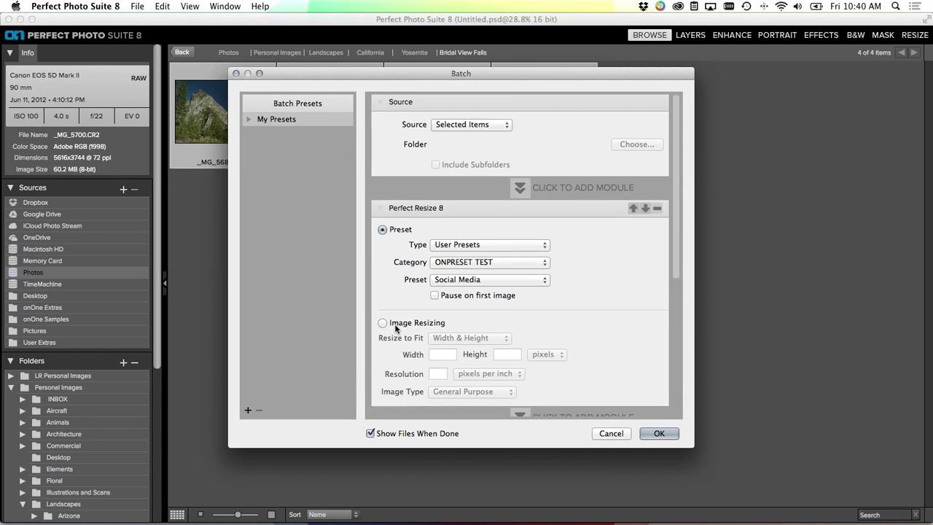
scroll(438, 288, "down", 1)
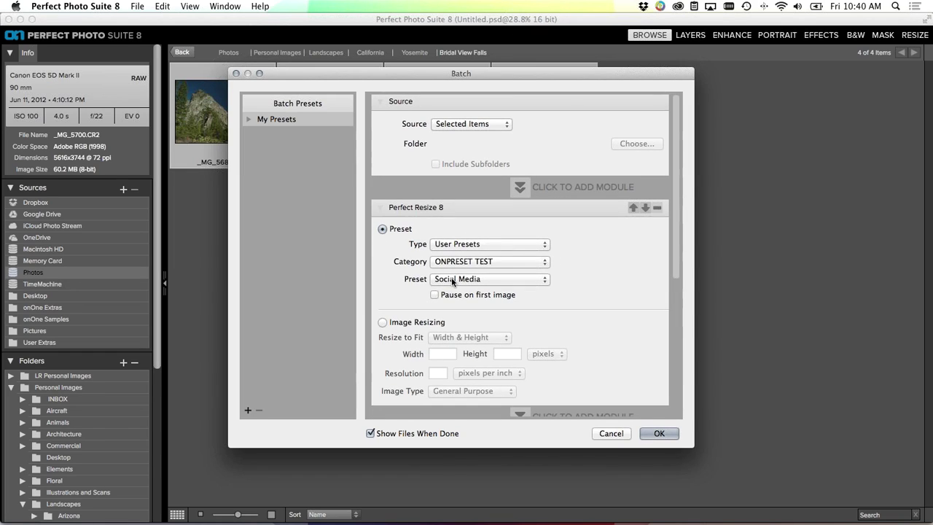
left_click(452, 280)
left_click(438, 279)
Set the batch's Image Resizing to fit the Long Edge at 1000 pixels with a resolution of 72 pixels per inch
left_click(387, 323)
left_click(456, 338)
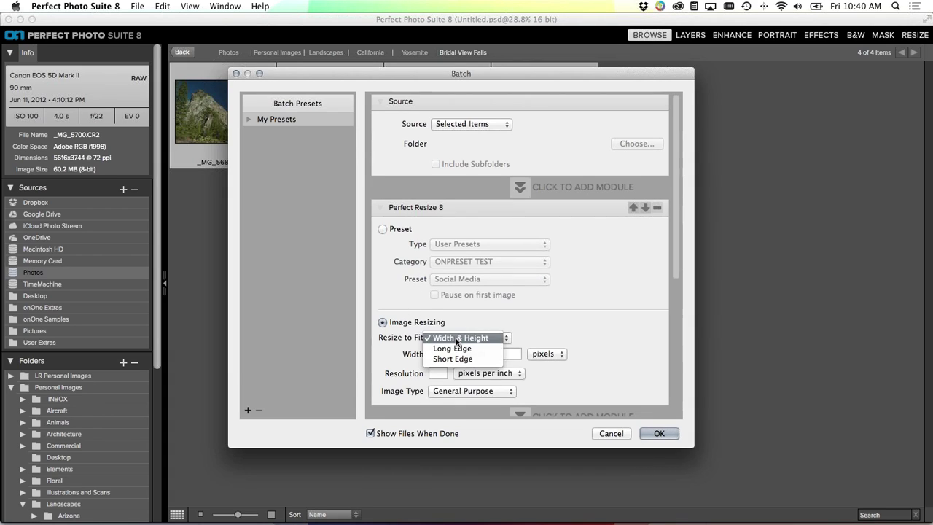
left_click(452, 348)
left_click(449, 354)
type("1000")
left_click(442, 375)
type("72")
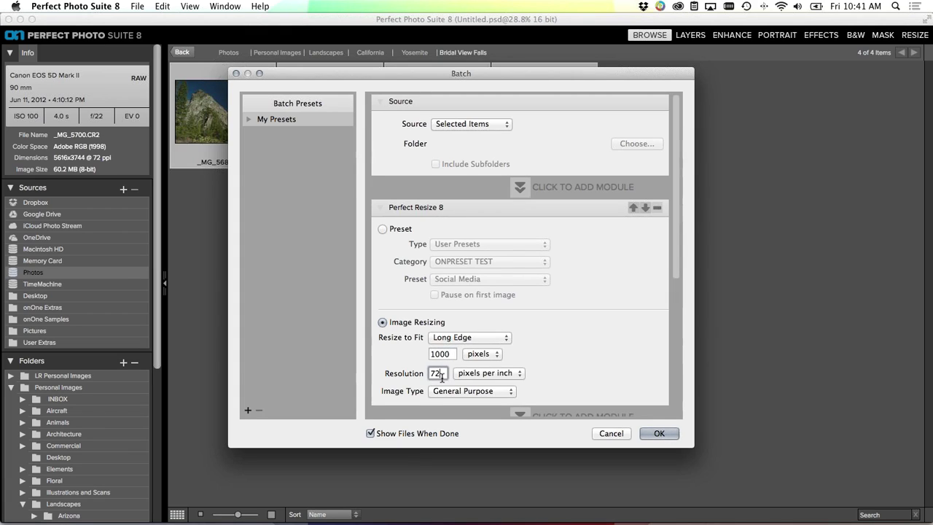
Set the batch destination to a specific folder, creating and choosing a new Desktop folder named Batch
left_click(676, 265)
left_click_drag(676, 266, 672, 397)
left_click(496, 240)
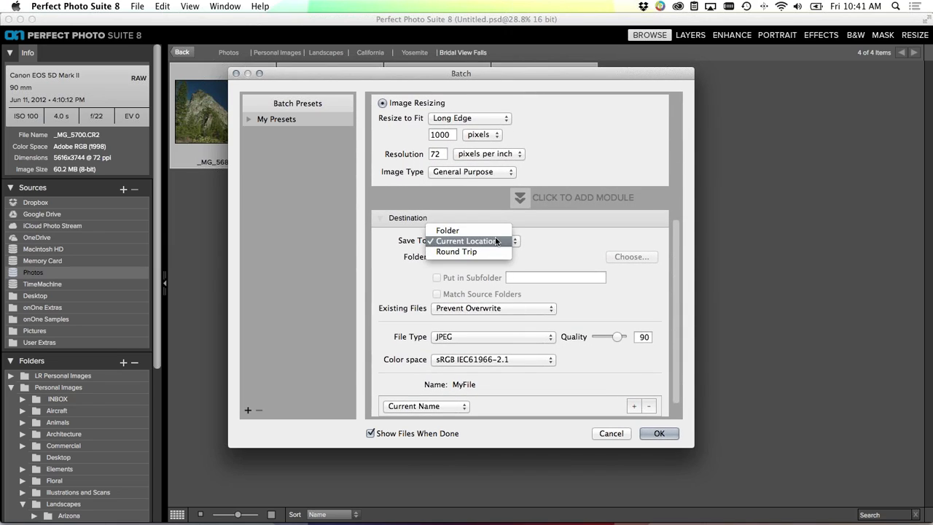
left_click(467, 231)
left_click(609, 259)
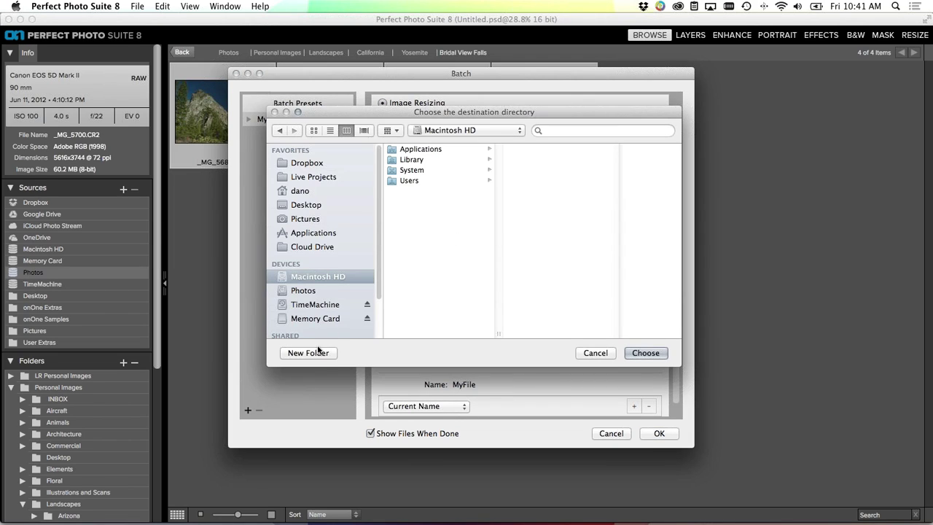
key("super+shift+d")
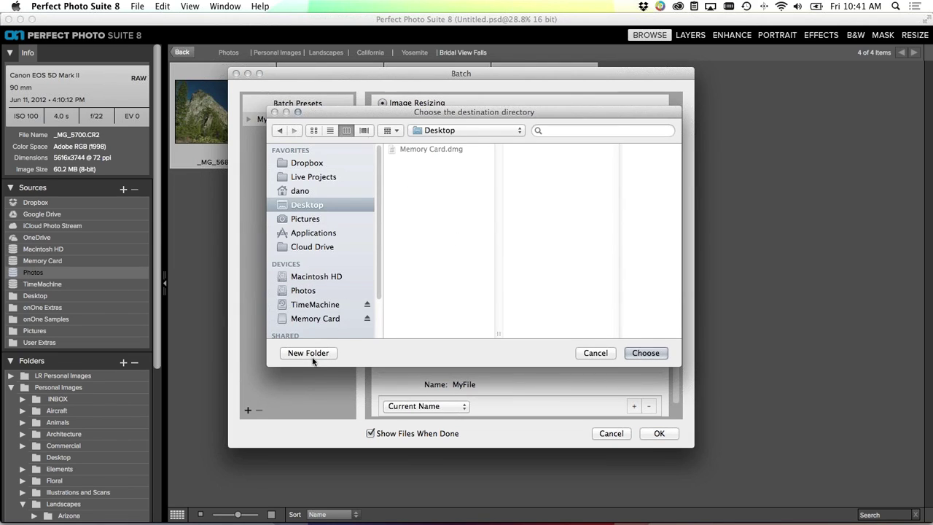
left_click(314, 354)
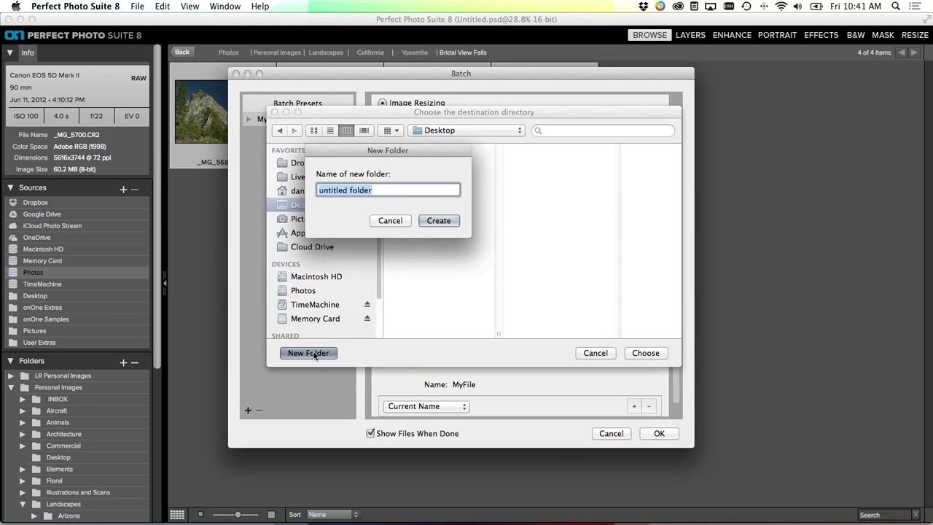
type("Batch")
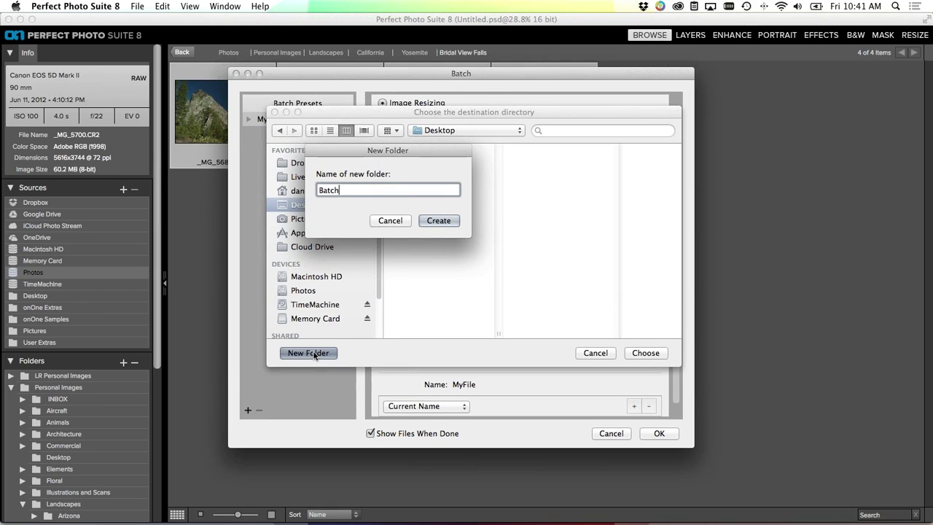
left_click(439, 221)
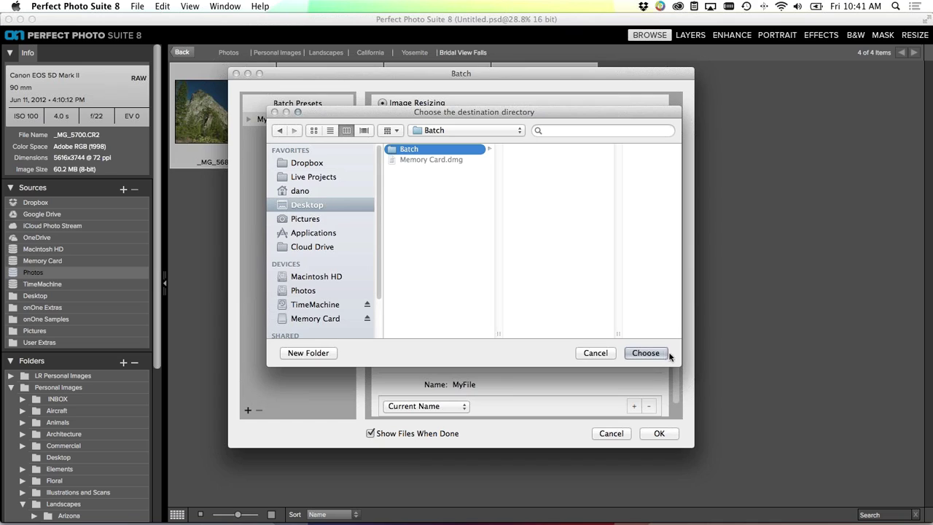
left_click(646, 353)
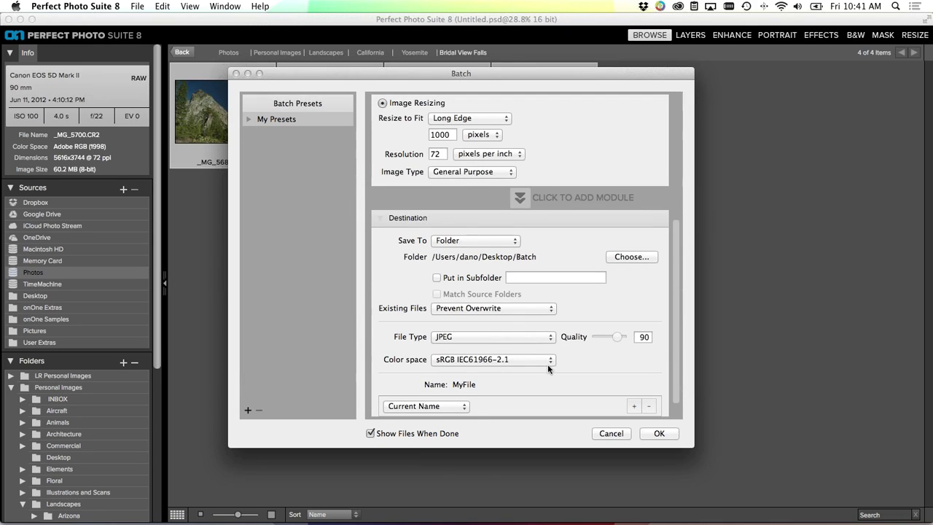
Replace the current name in the batch's output file naming with the text BridalVeilFalls
scroll(578, 373, "down", 2)
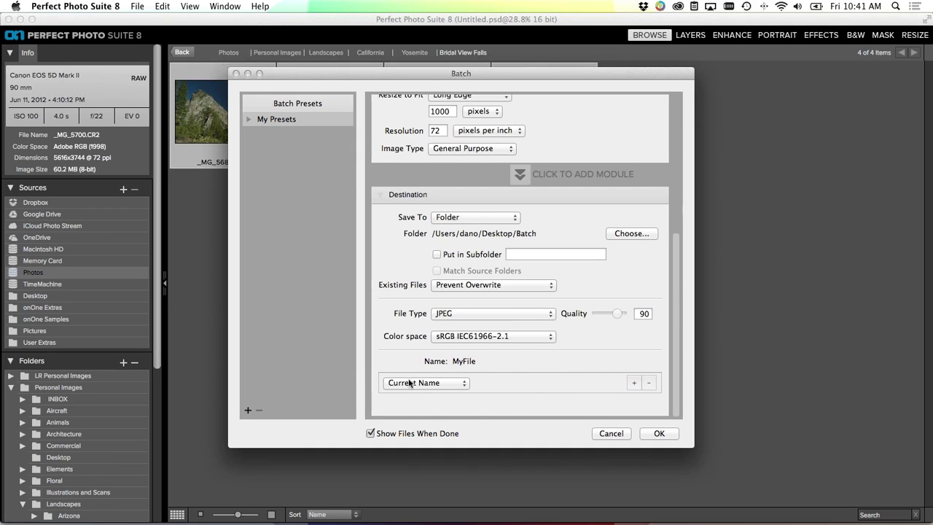
left_click(461, 384)
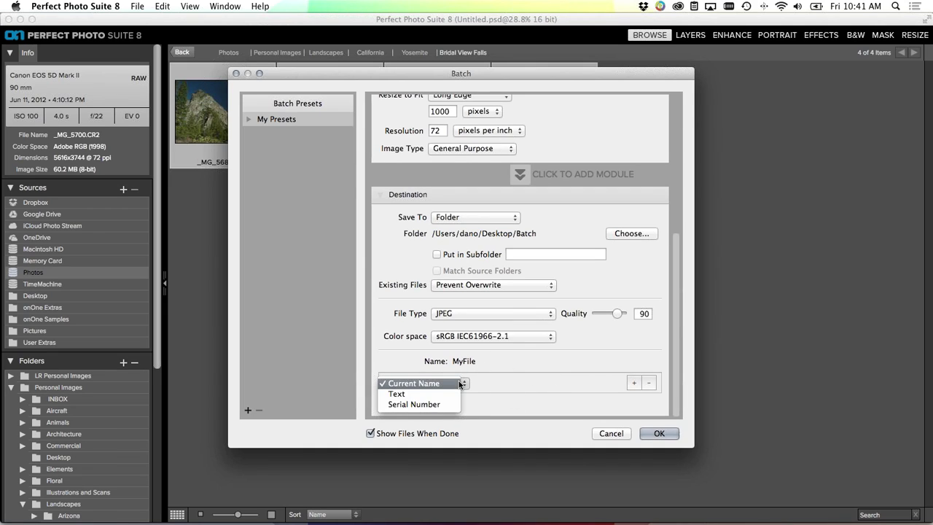
left_click(458, 393)
left_click(479, 385)
type("BridalVie")
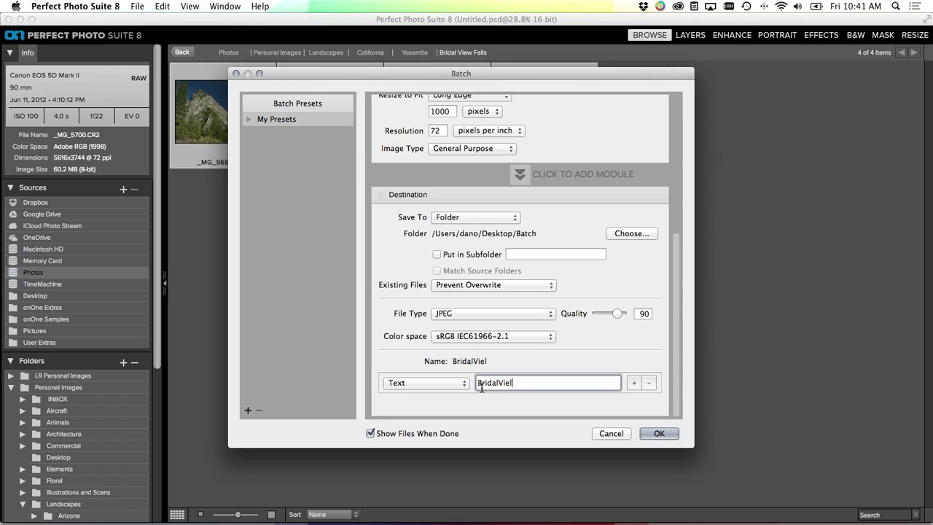
key("BackSpace")
key("BackSpace")
type("eilFallls")
key("BackSpace")
Add a Serial Number element after the text in the output name, starting at 001
left_click(634, 382)
left_click(463, 402)
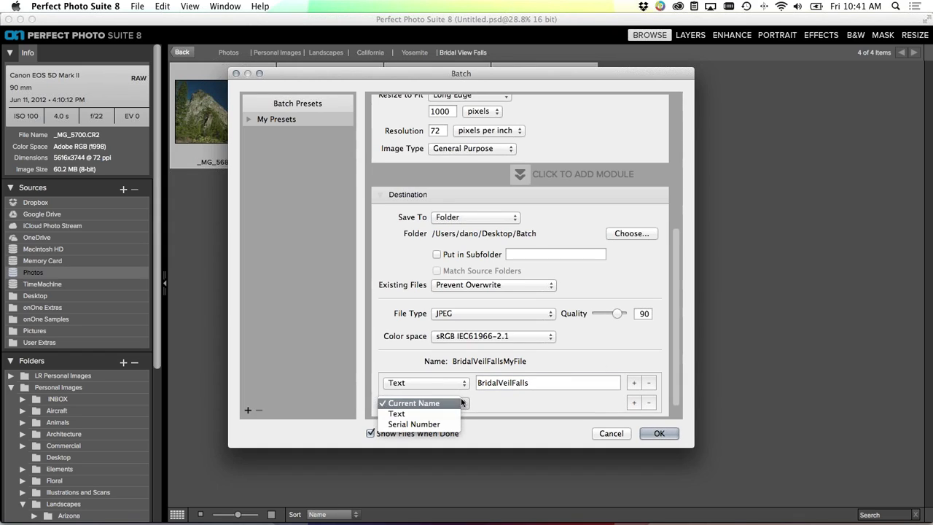
left_click(452, 424)
left_click(491, 403)
type("0001")
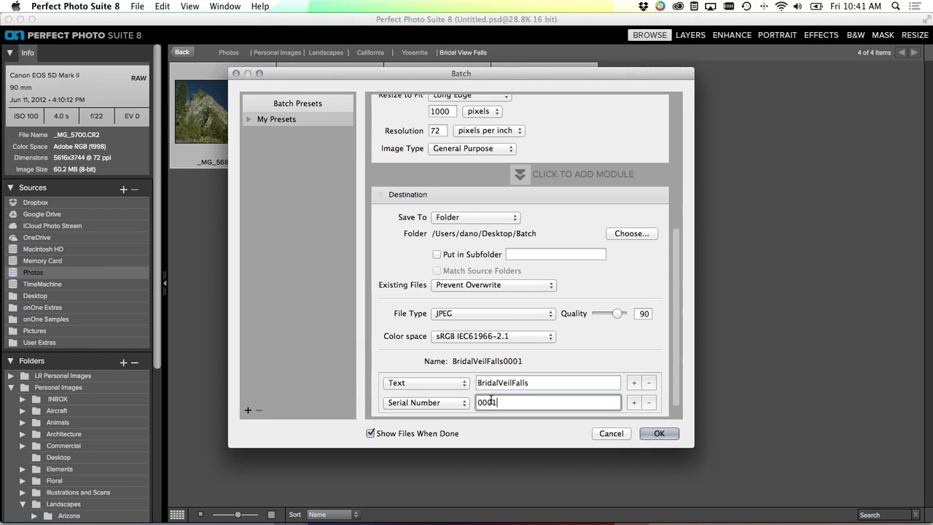
key("BackSpace")
type("1")
Check which further modules can be added, run the batch without adding any, and close its completion report
scroll(678, 356, "down", 1)
scroll(677, 369, "up", 2)
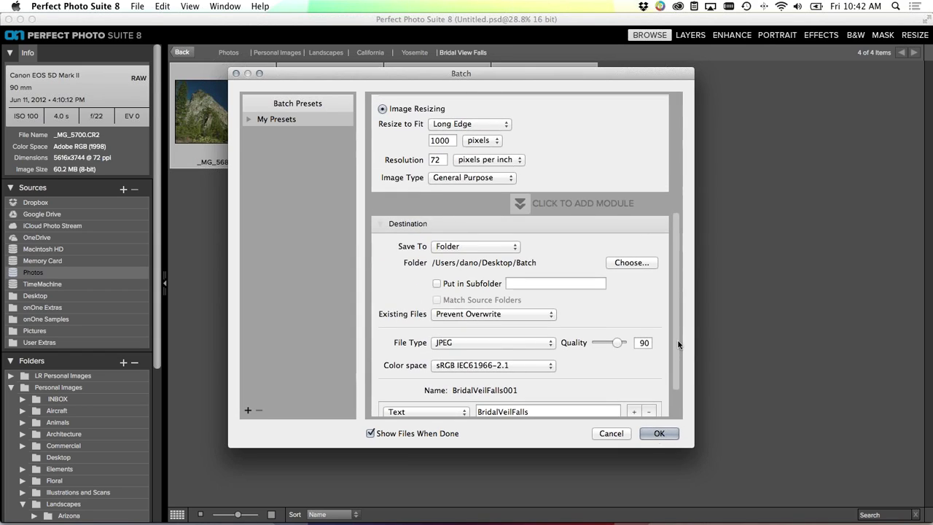
left_click(521, 202)
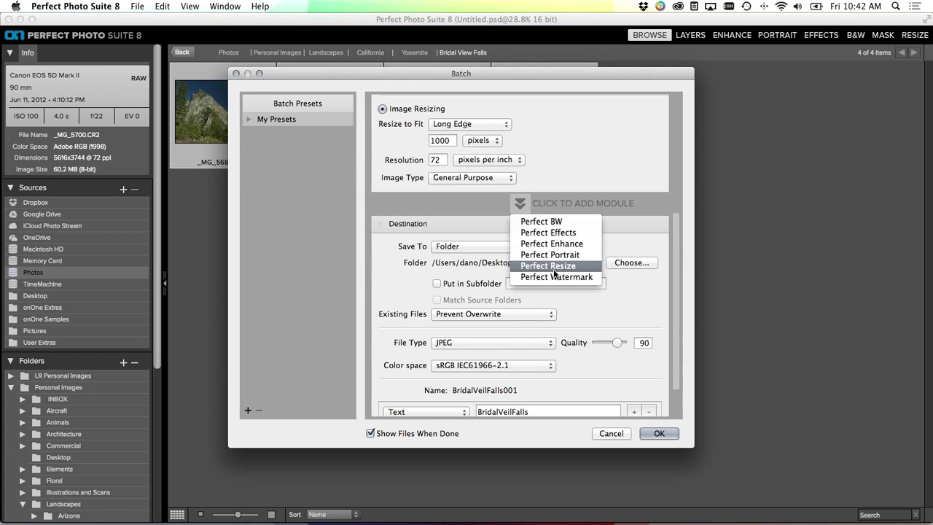
left_click(637, 196)
left_click(660, 433)
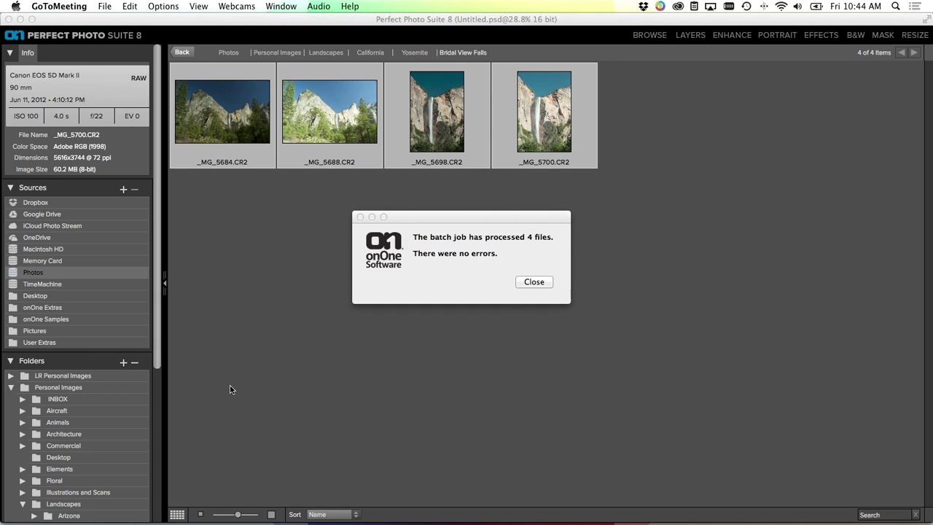
left_click(499, 282)
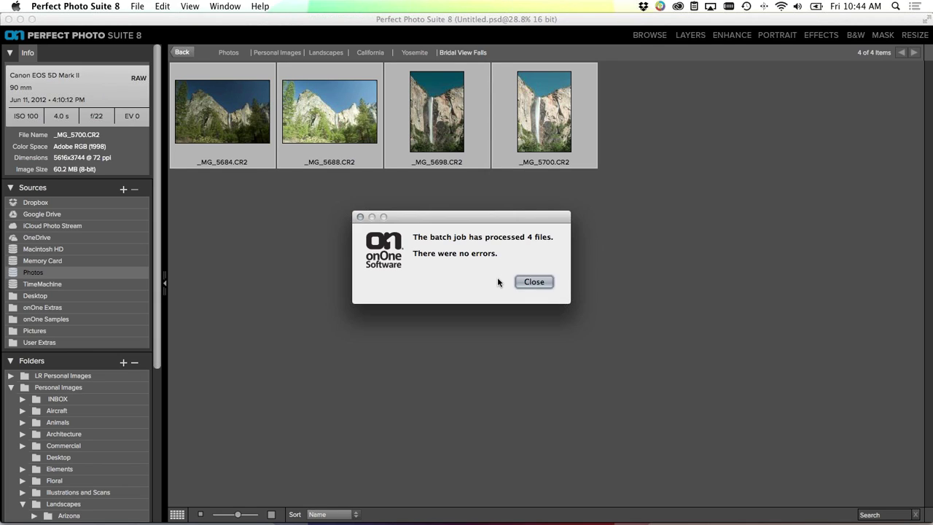
left_click(535, 282)
Go up to the California folder and send its Yosemite folder to Lightroom for import
left_click(160, 281)
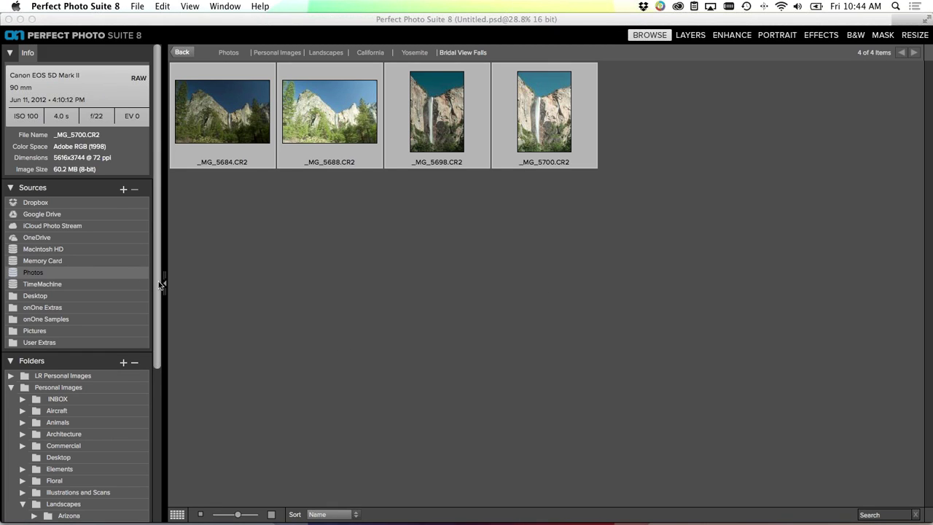
scroll(147, 368, "down", 5)
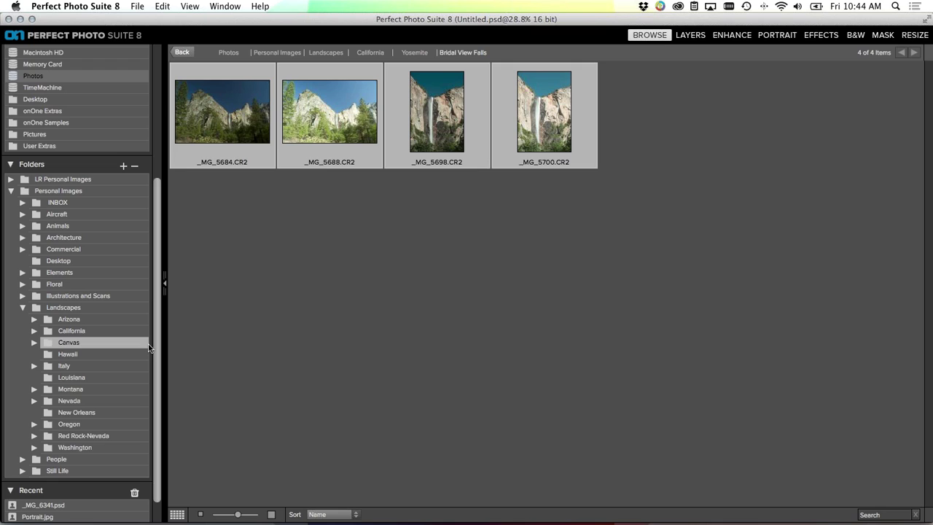
left_click(420, 54)
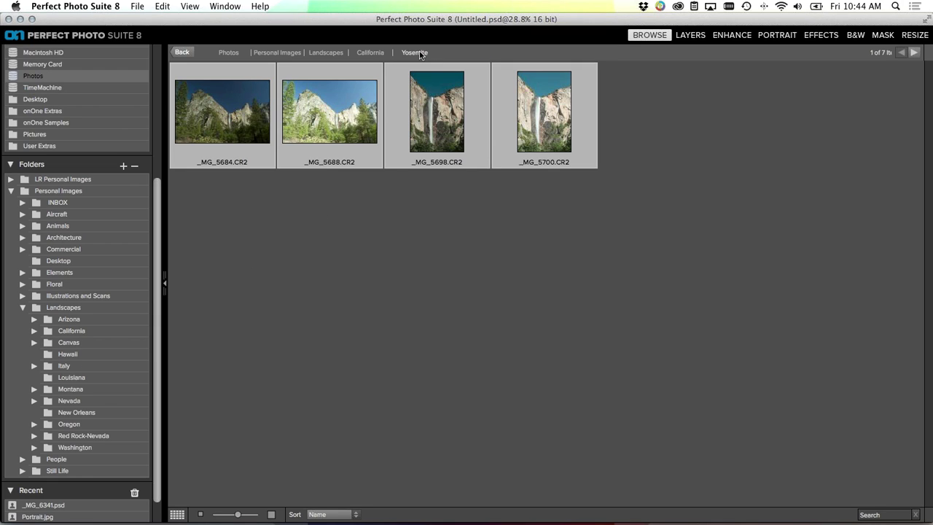
left_click(375, 54)
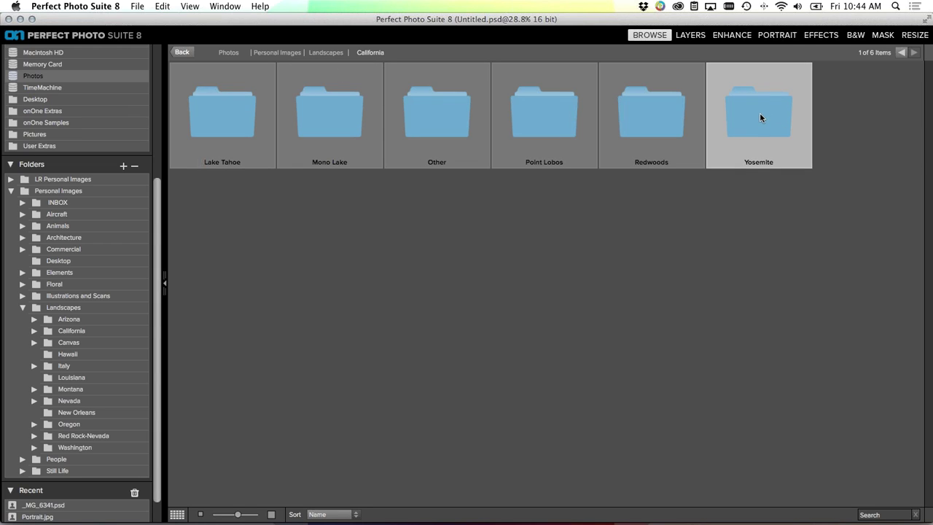
left_click_drag(752, 132, 452, 519)
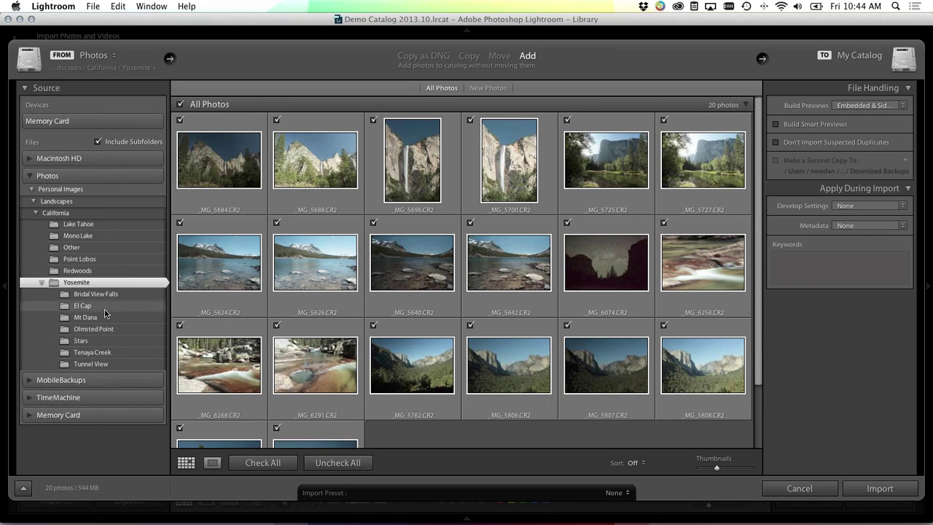
Review the Yosemite photos and subfolders offered for import, and cancel the import
scroll(334, 251, "down", 3)
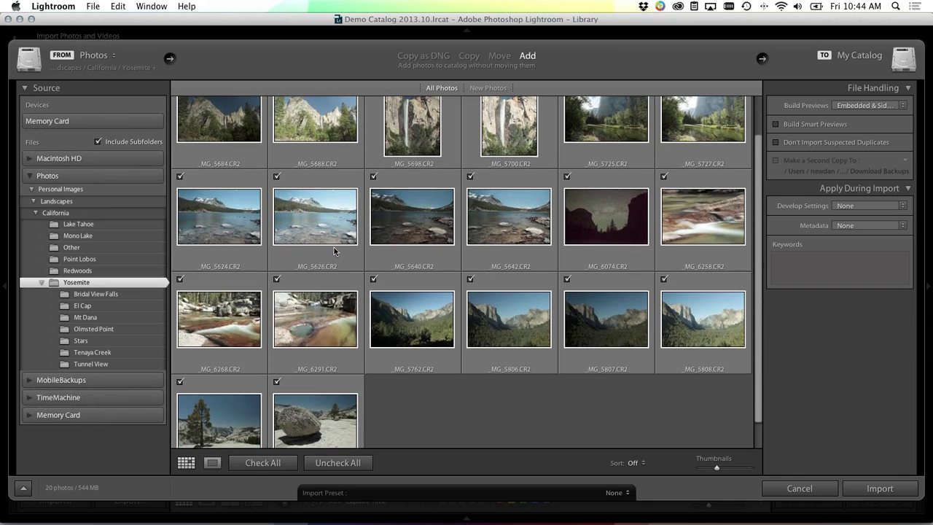
scroll(334, 251, "down", 2)
scroll(334, 251, "up", 5)
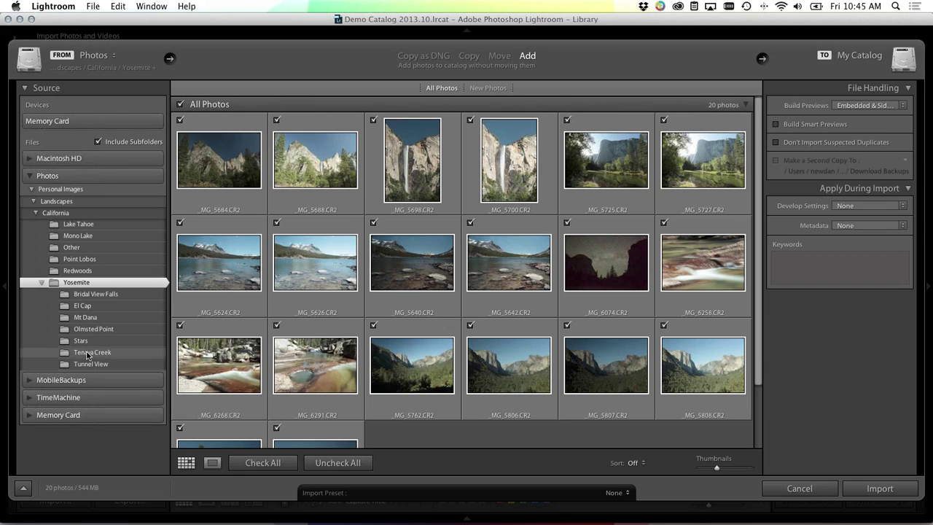
left_click(799, 488)
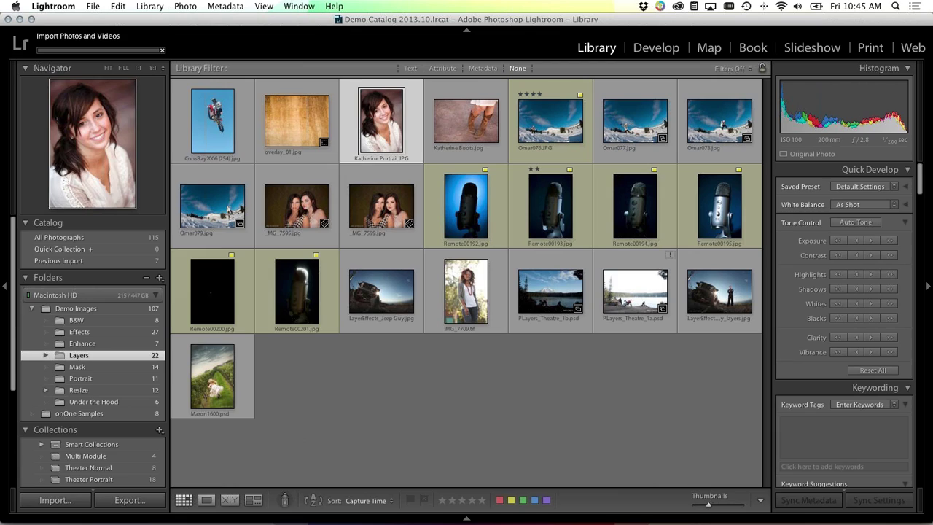